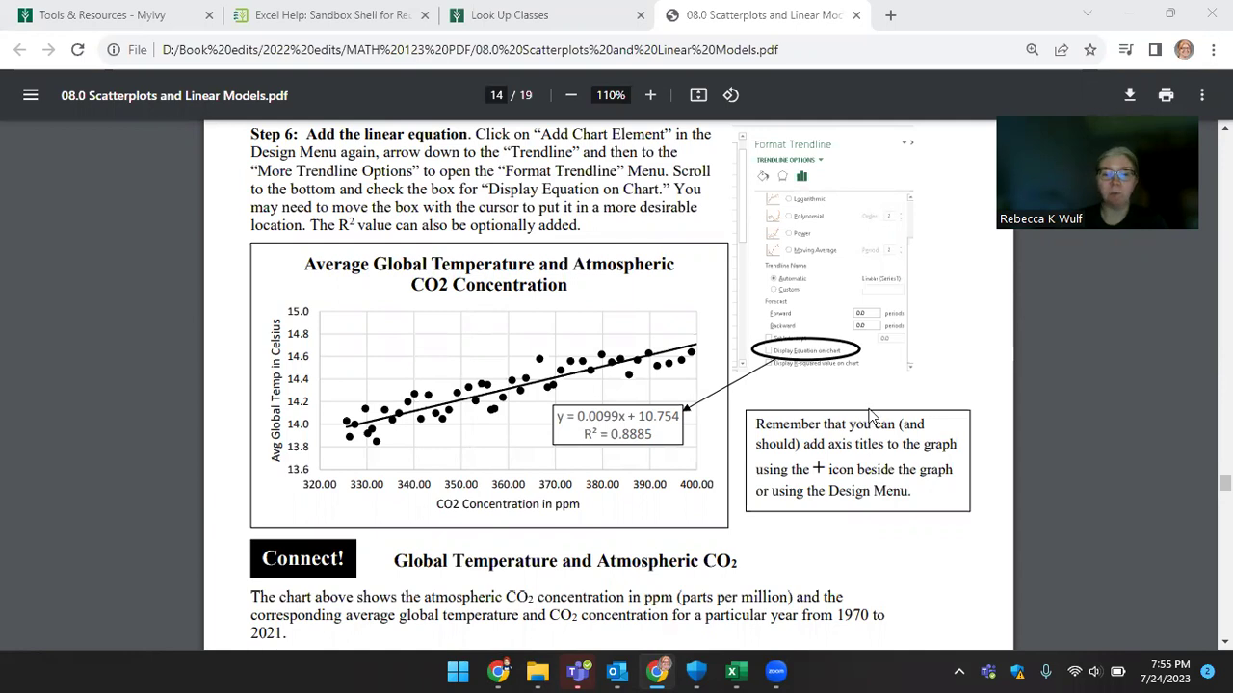
- Switch from the Scatterplots and Linear Models PDF to the Excel workbook math 123 graphs book.xlsx with the climate change data
mouse_move(740, 671)
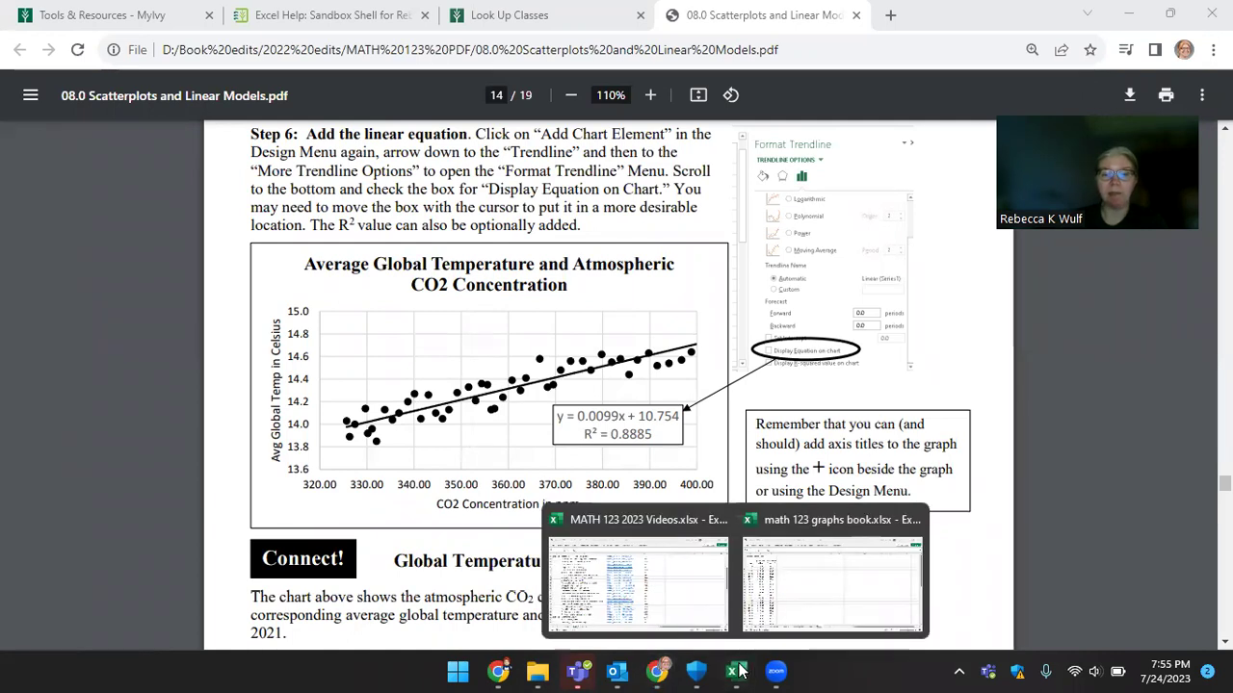
left_click(775, 621)
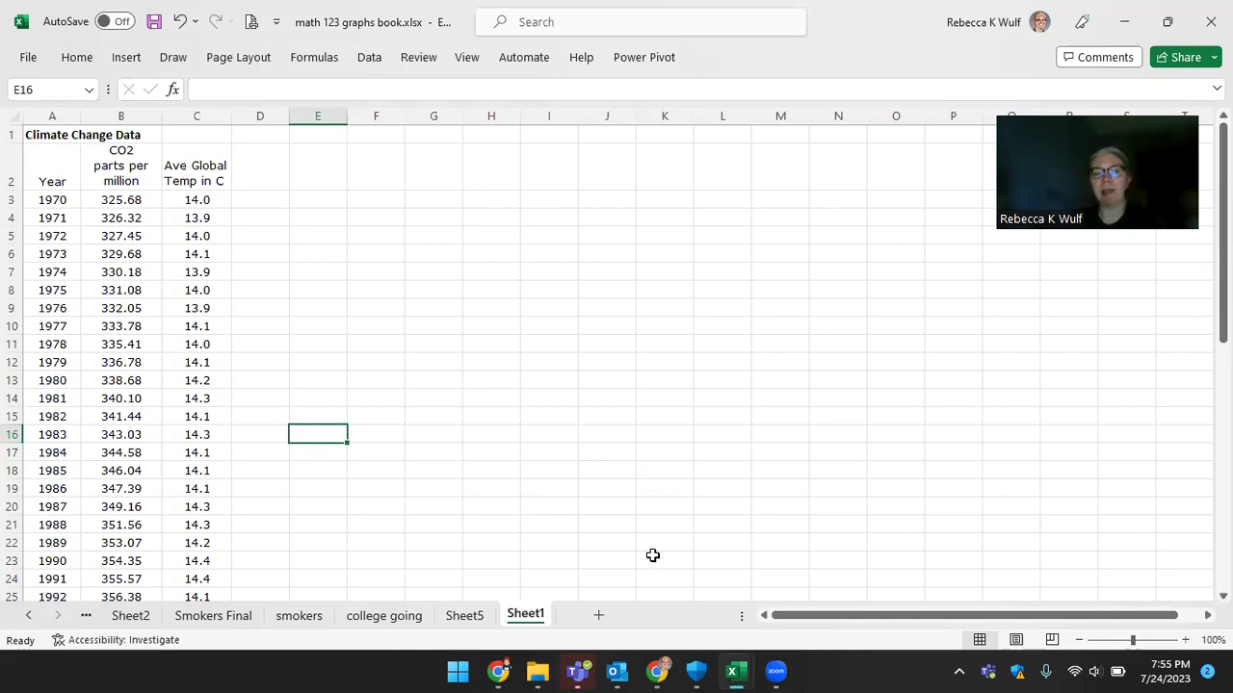
mouse_move(653, 672)
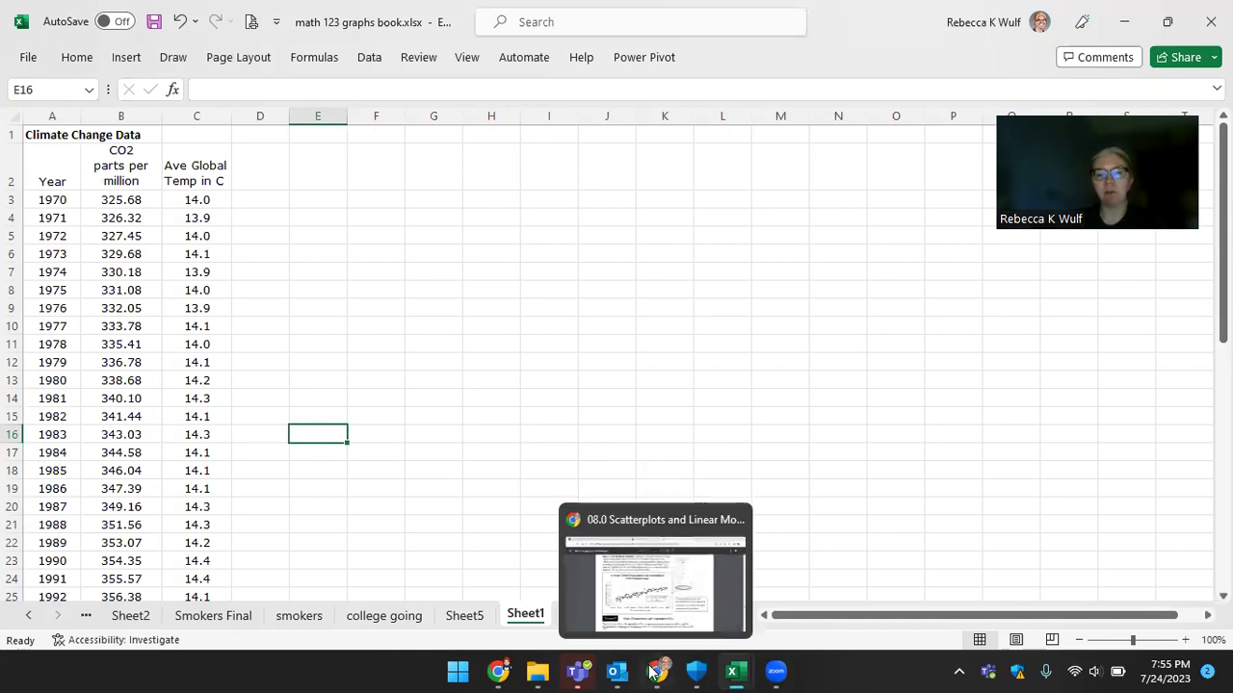
left_click(661, 607)
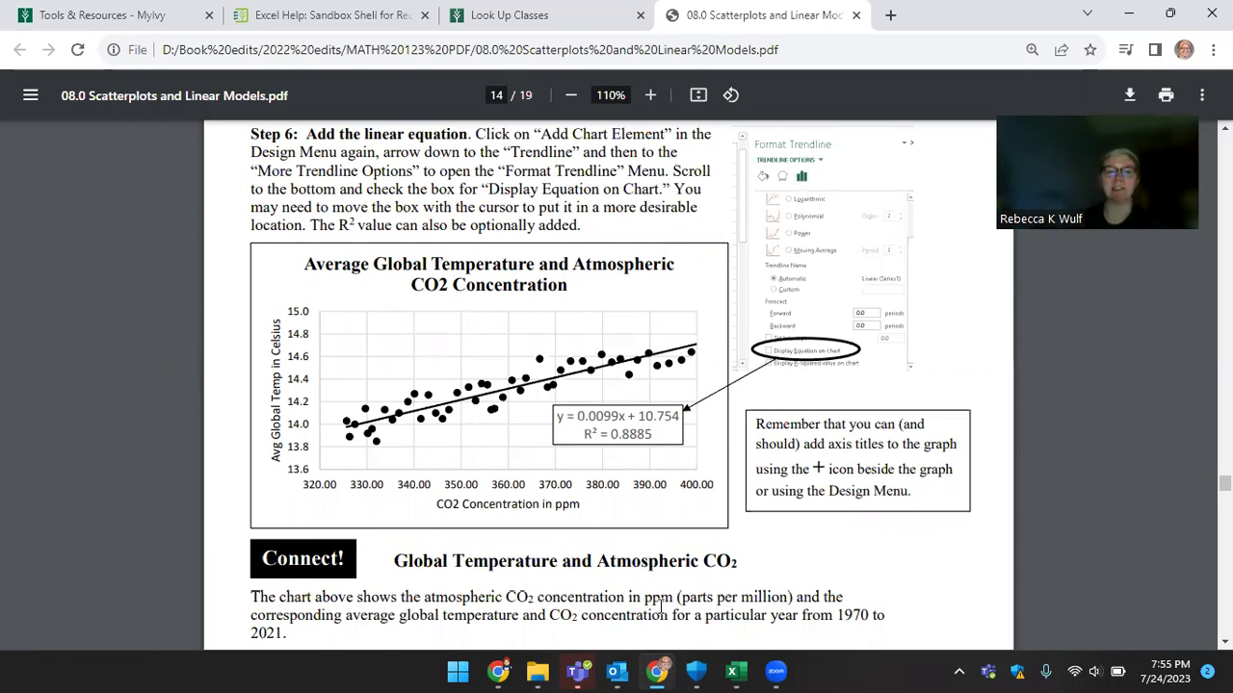
mouse_move(734, 672)
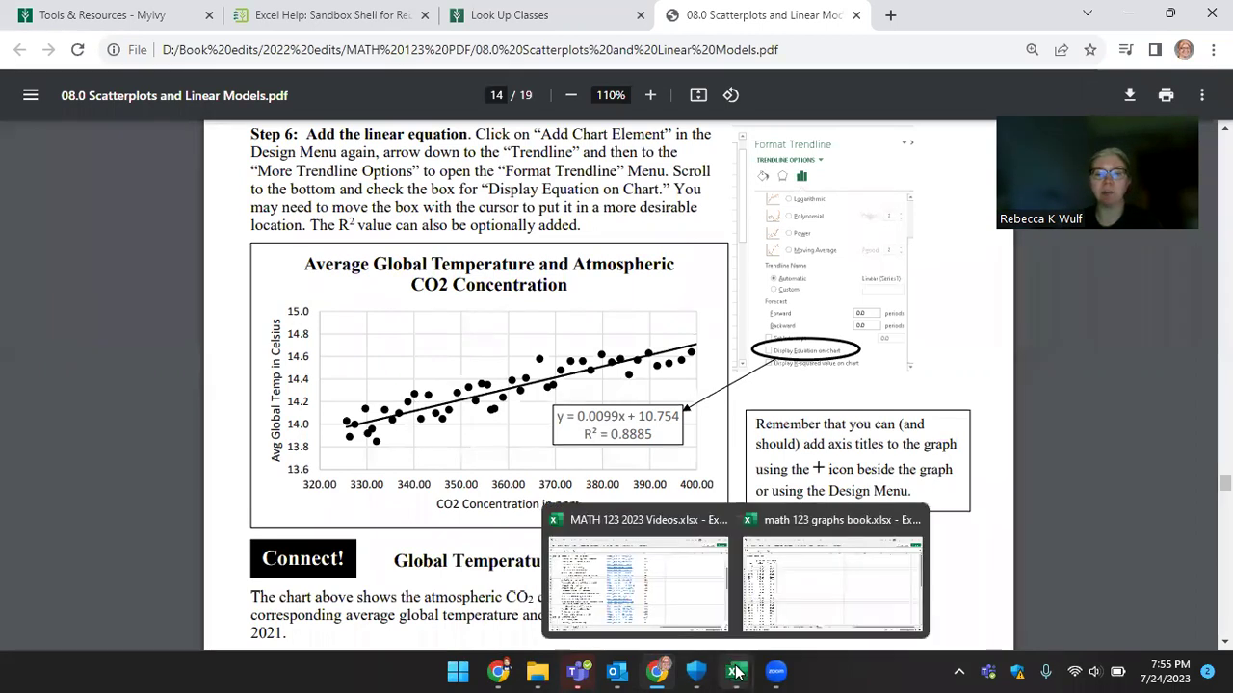
left_click(792, 615)
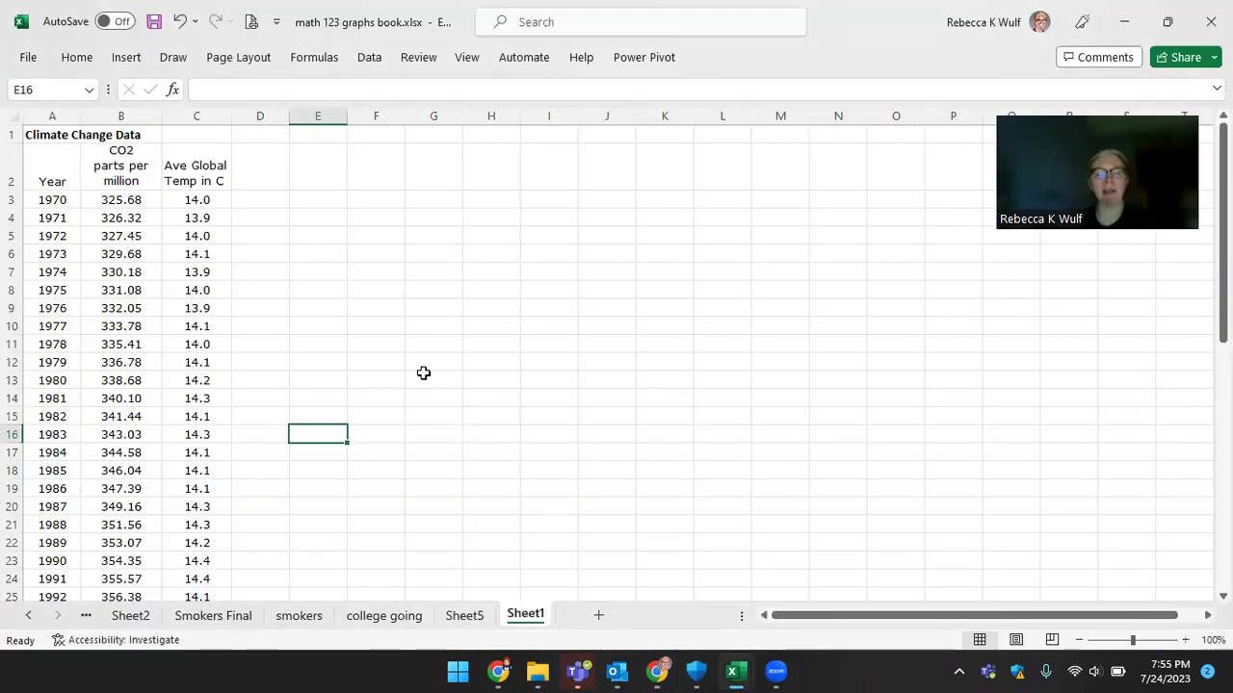
- Insert a markers-only scatter chart from the CO2 parts per million and Ave Global Temp in C columns, including their headers
left_click(129, 182)
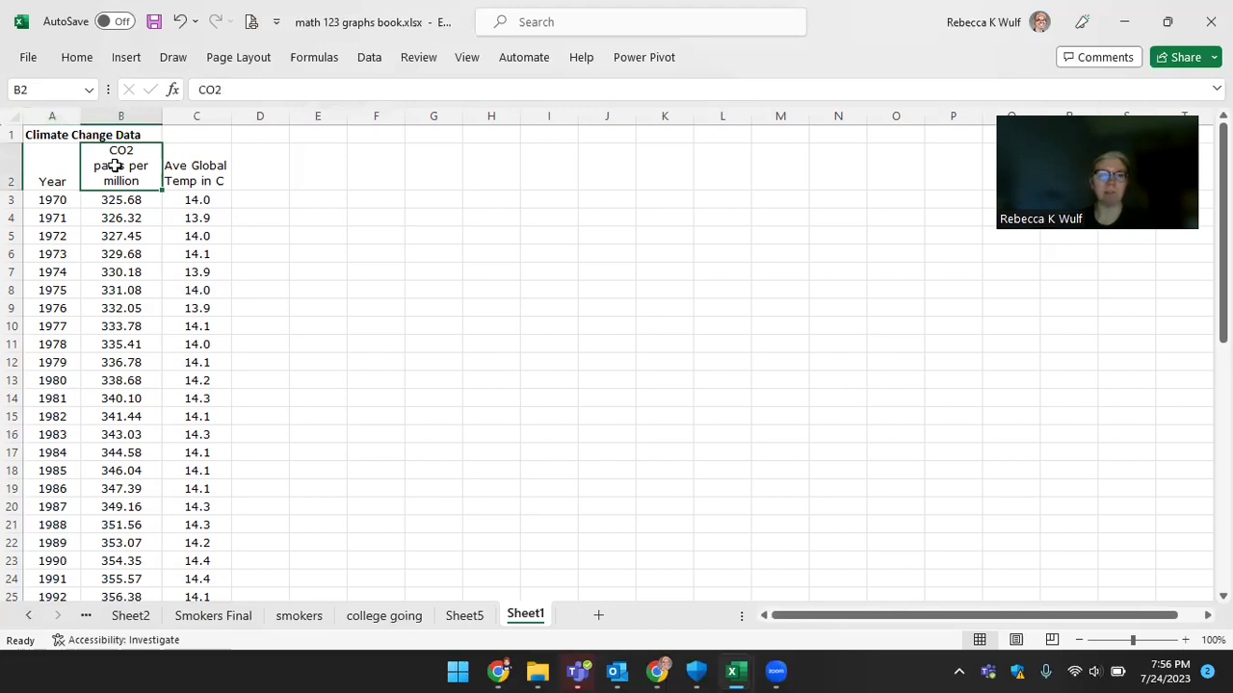
left_click_drag(115, 165, 233, 491)
scroll(284, 366, "up", 10)
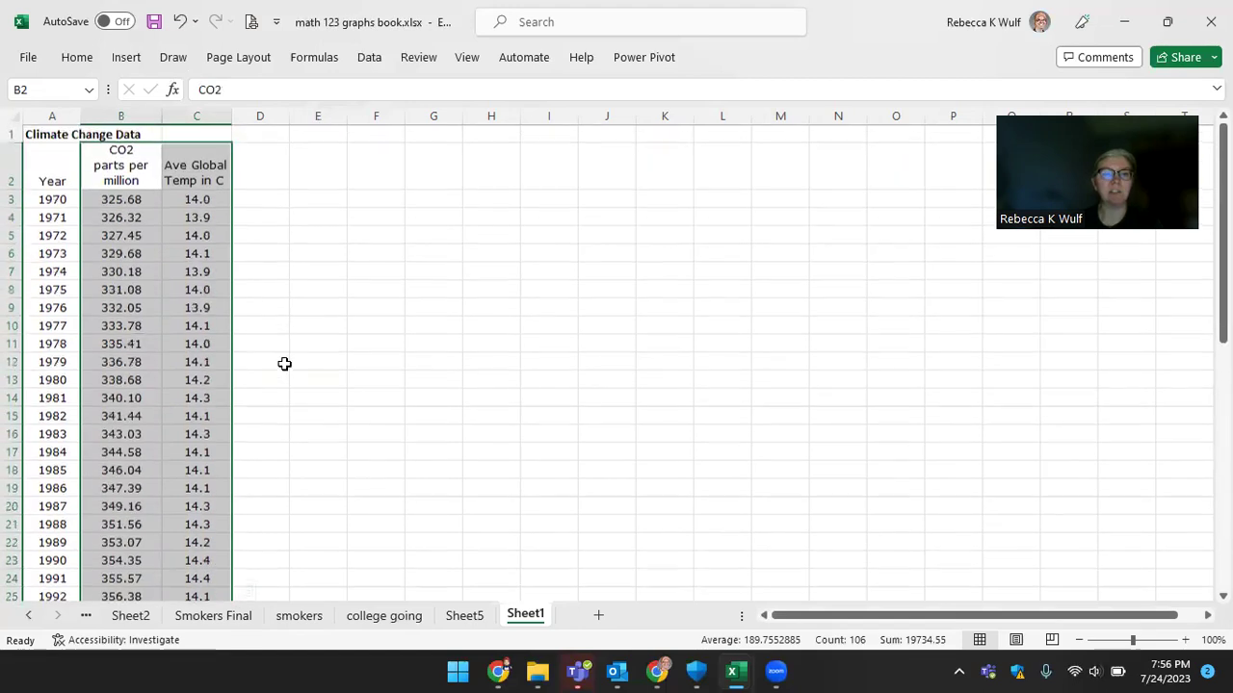
left_click(147, 58)
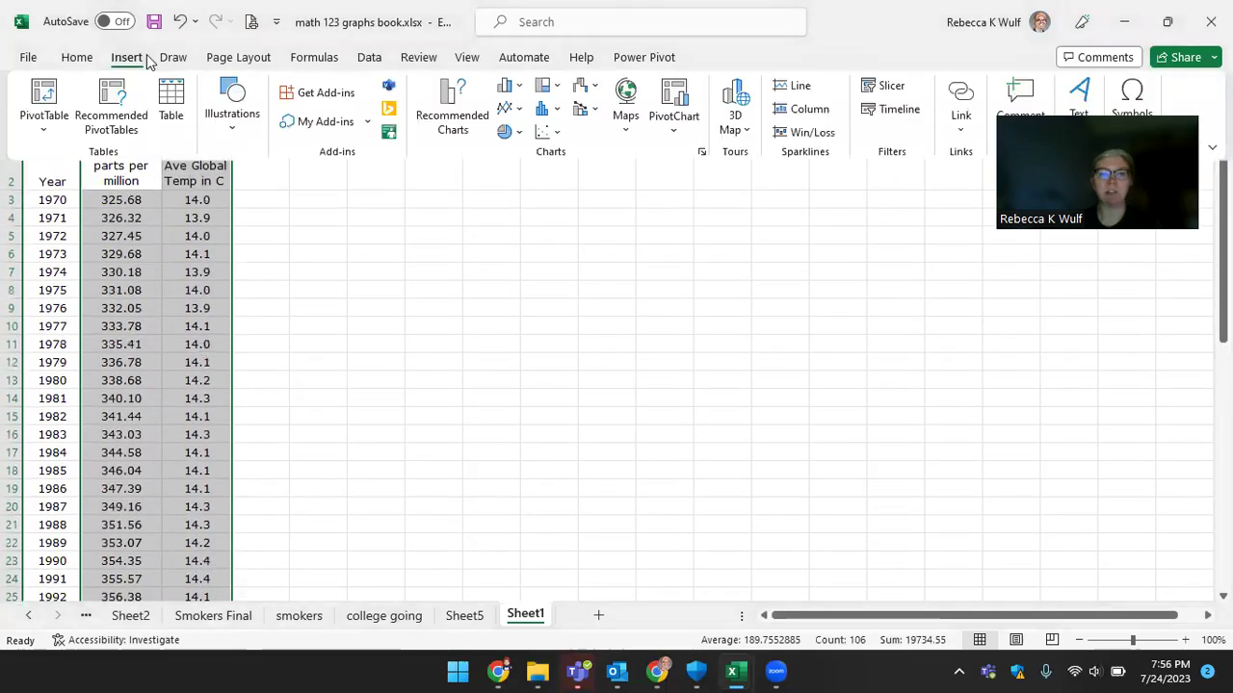
left_click(547, 132)
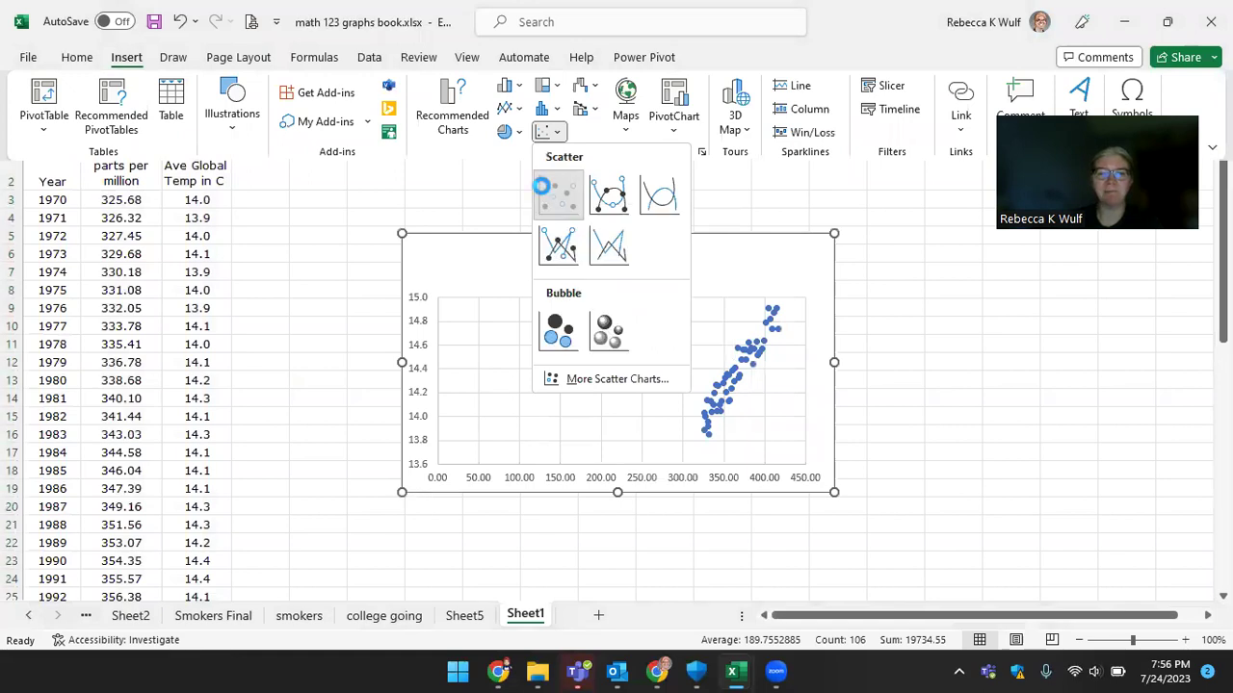
left_click(547, 192)
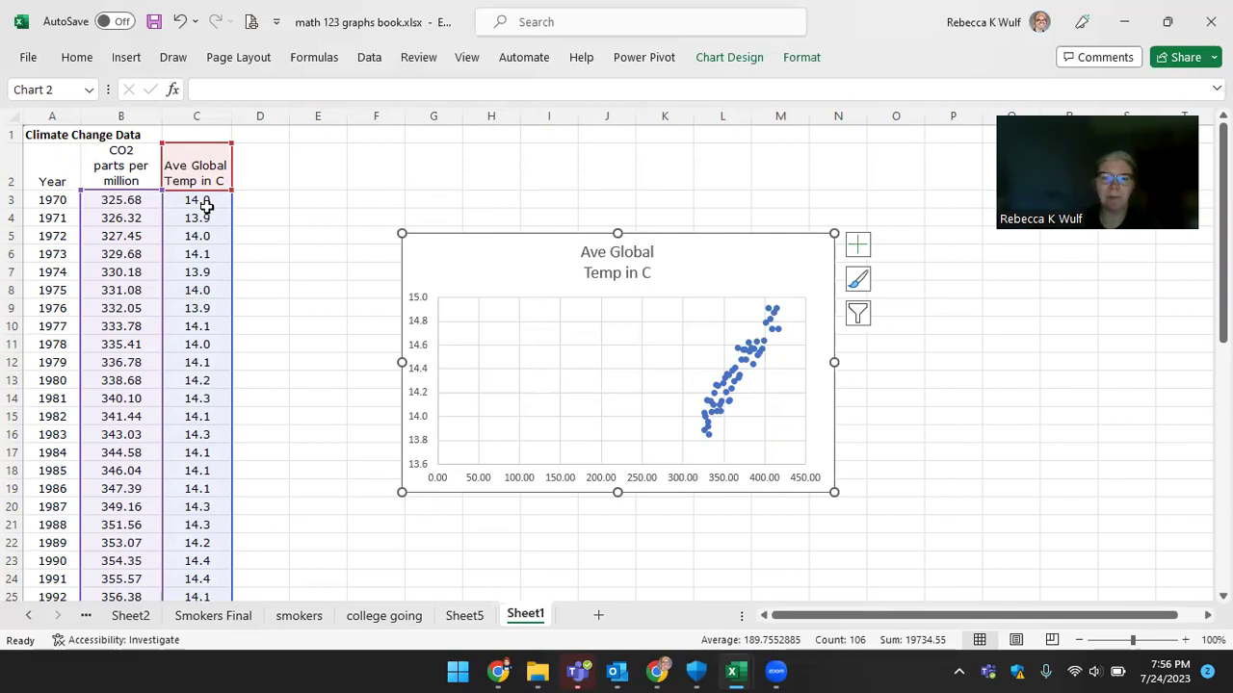
- Open the axis options with bounds and units for the scatter chart's horizontal axis
right_click(523, 484)
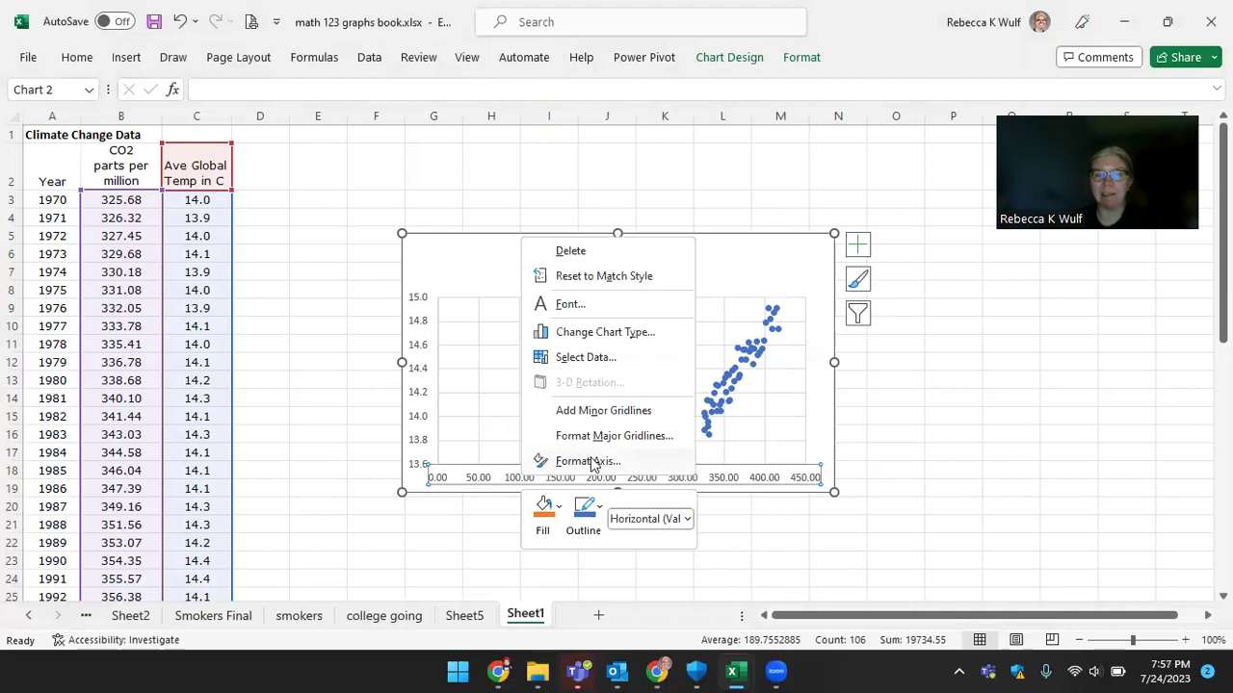
left_click(781, 129)
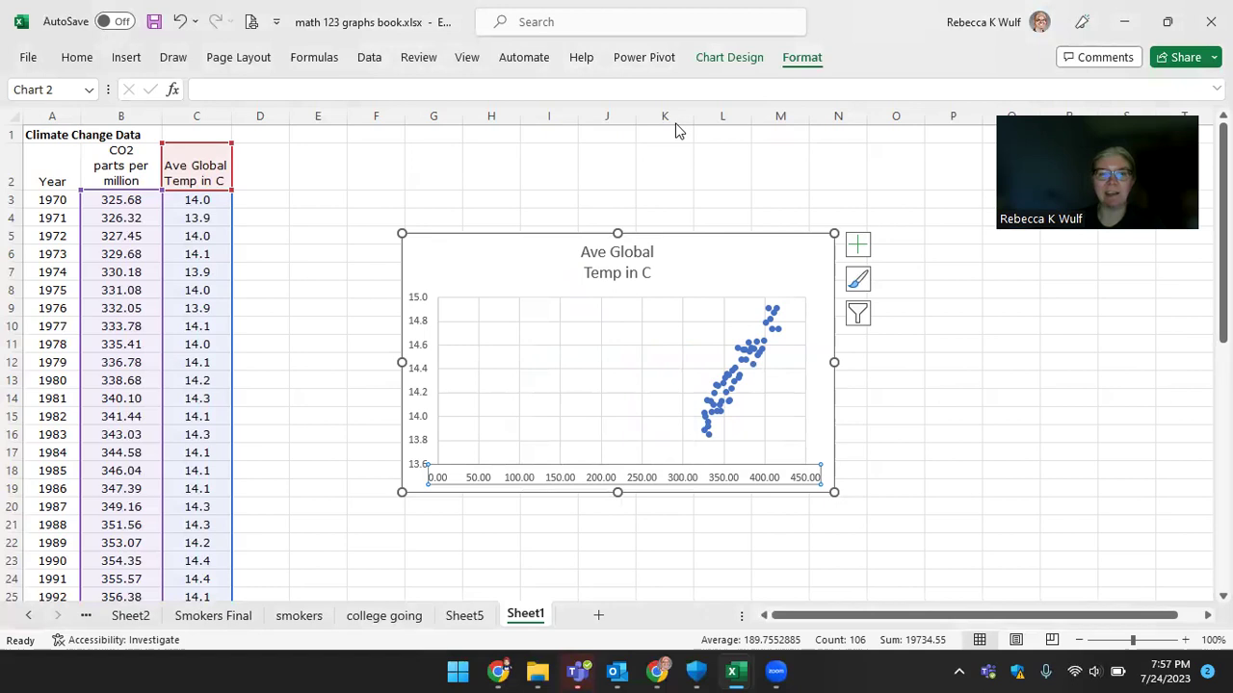
right_click(581, 480)
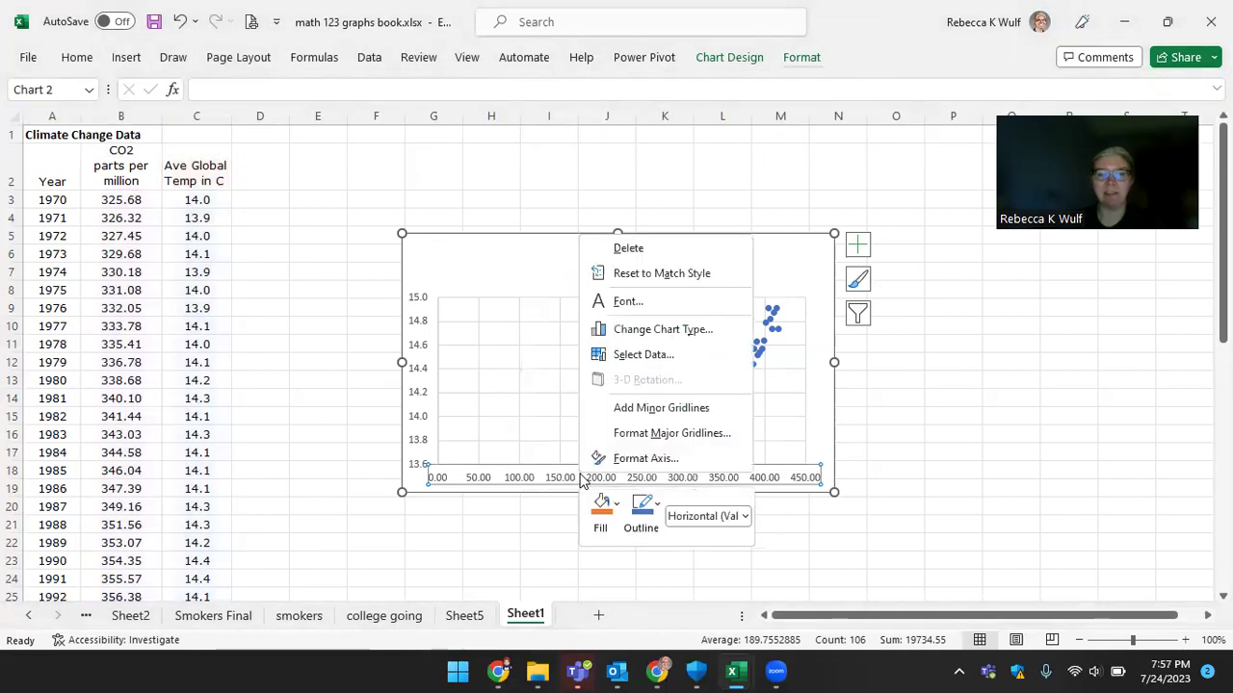
key("Escape")
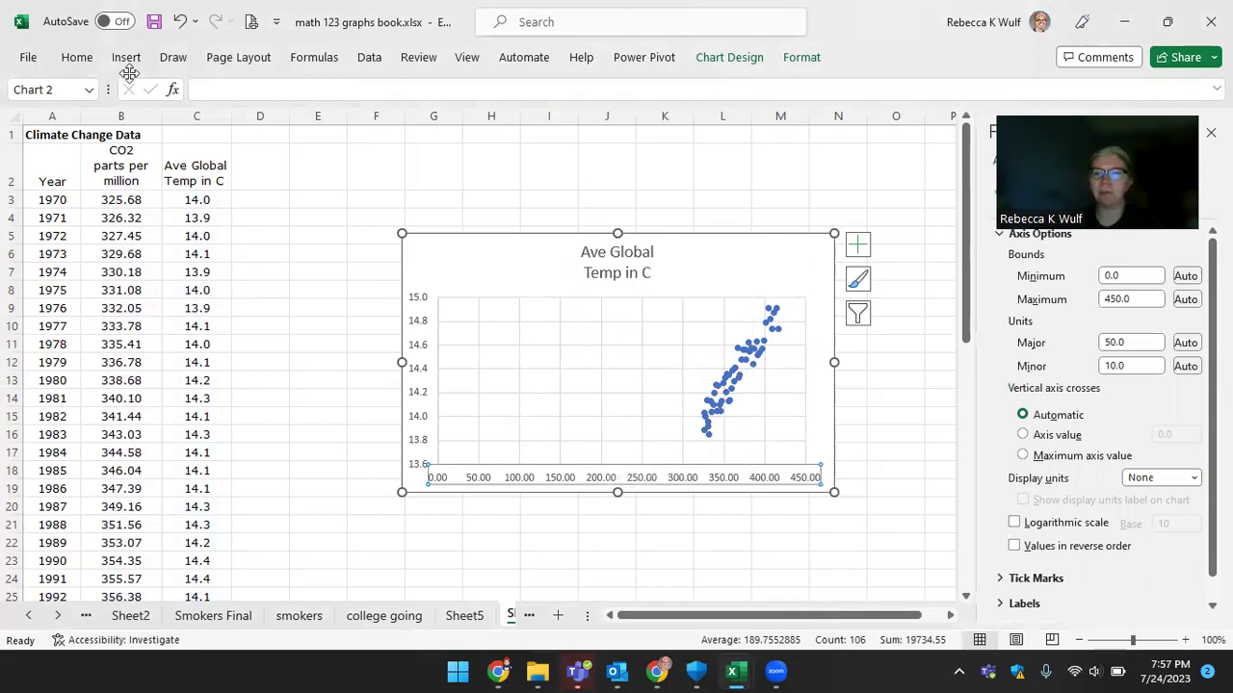
left_click_drag(128, 74, 124, 77)
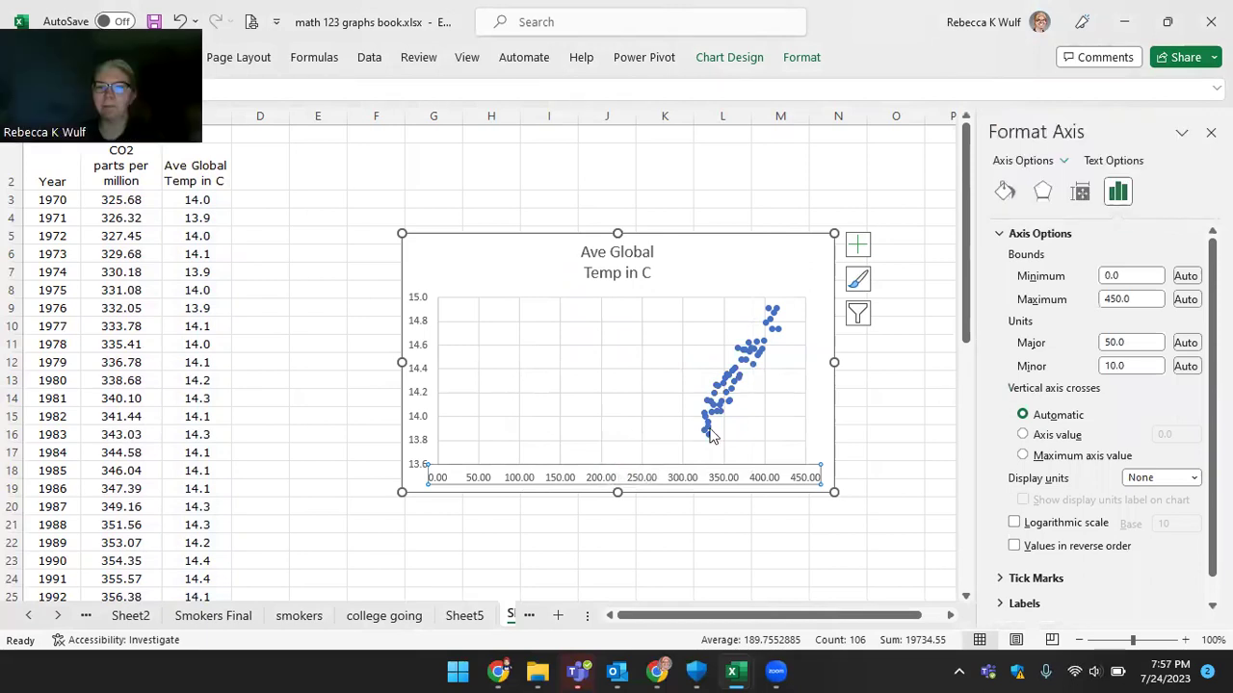
left_click(1042, 192)
left_click(1009, 194)
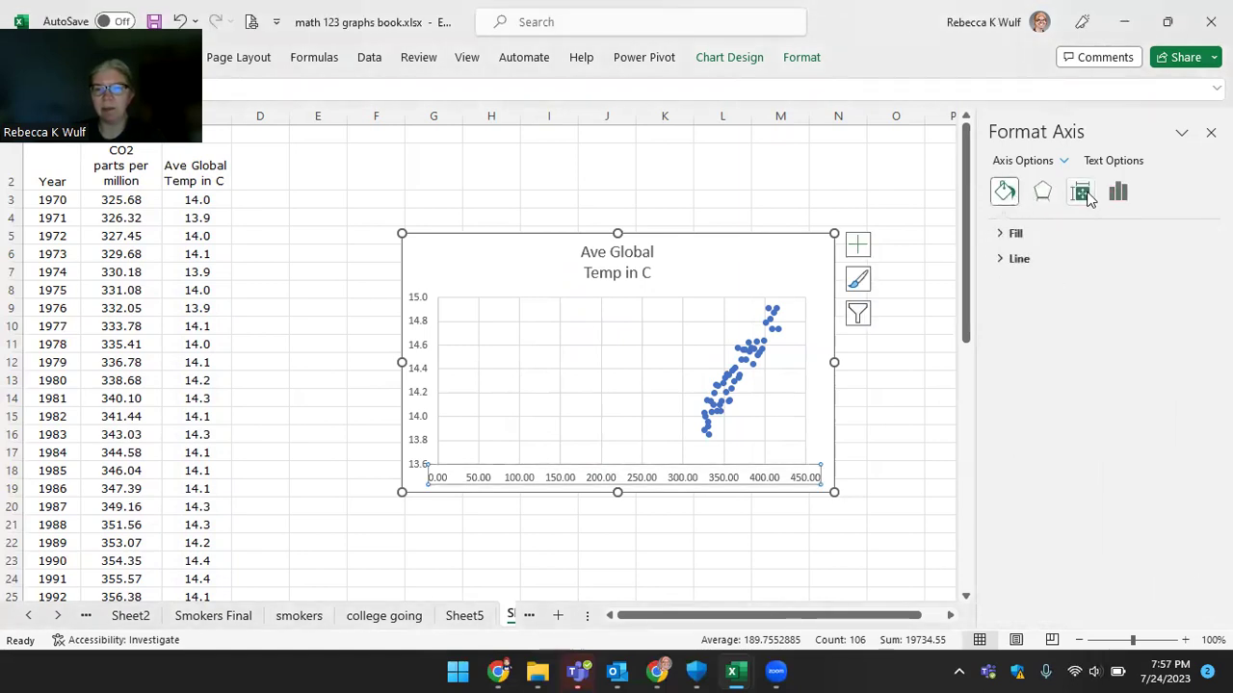
left_click(1080, 193)
left_click(1117, 195)
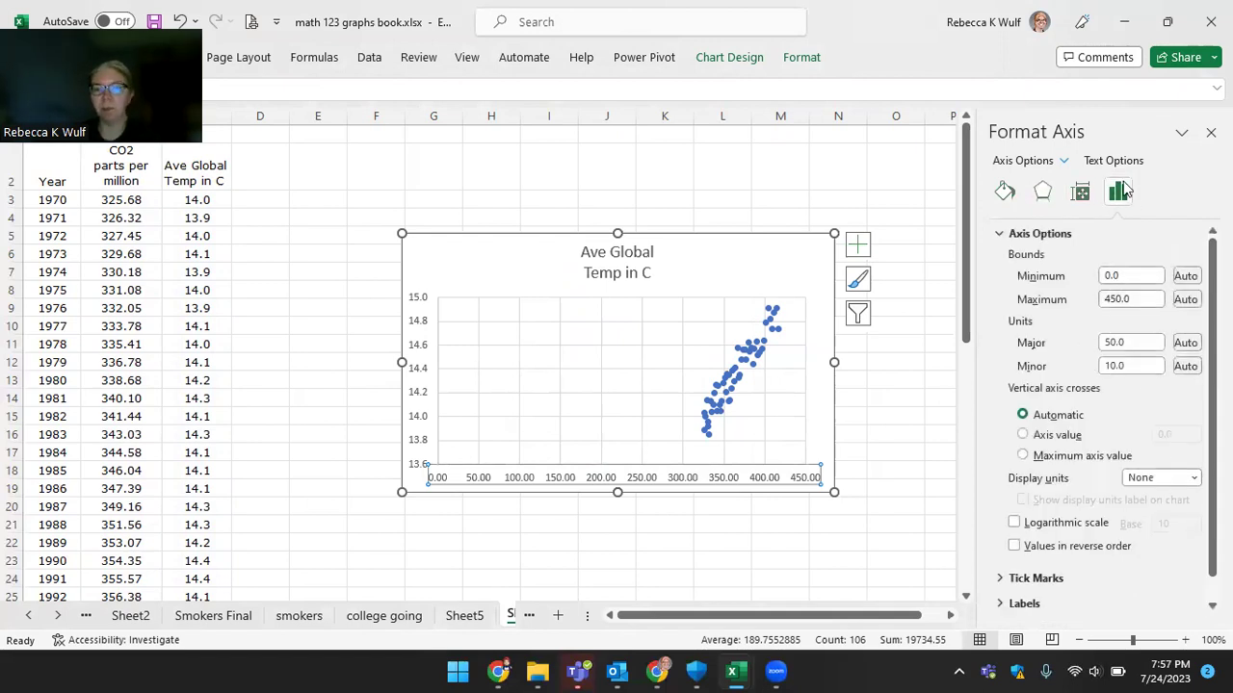
- Set the horizontal axis's minimum bound to 300
left_click(1128, 275)
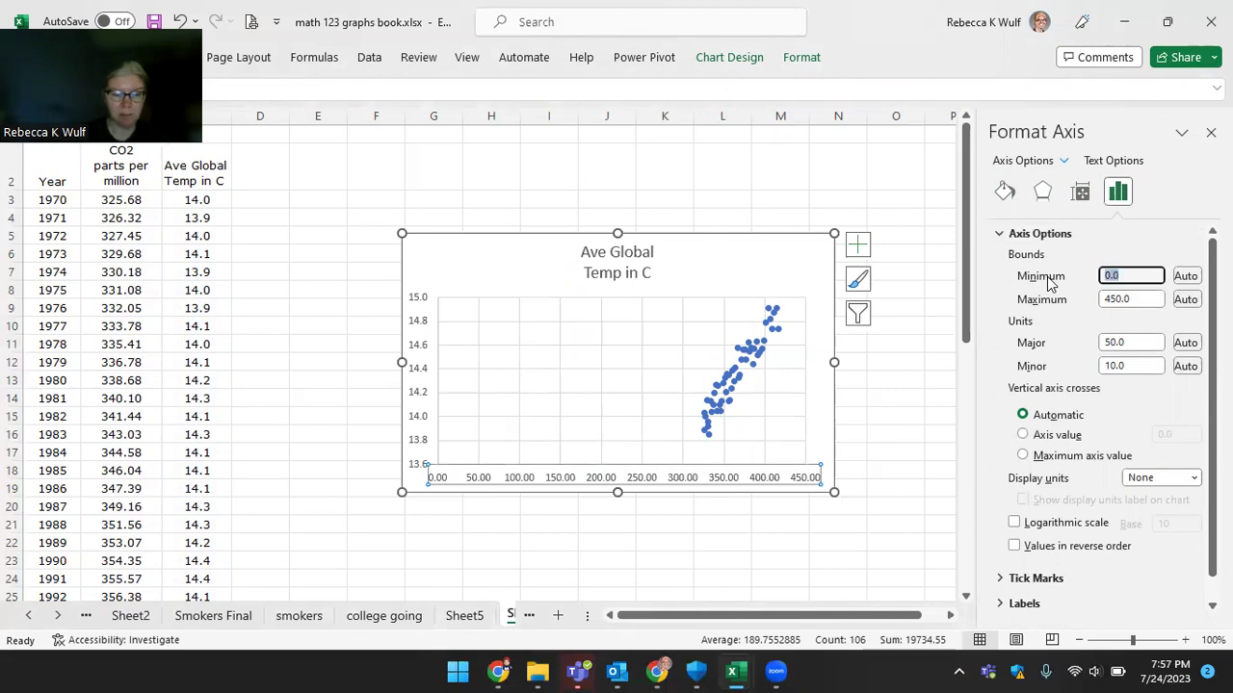
type("30")
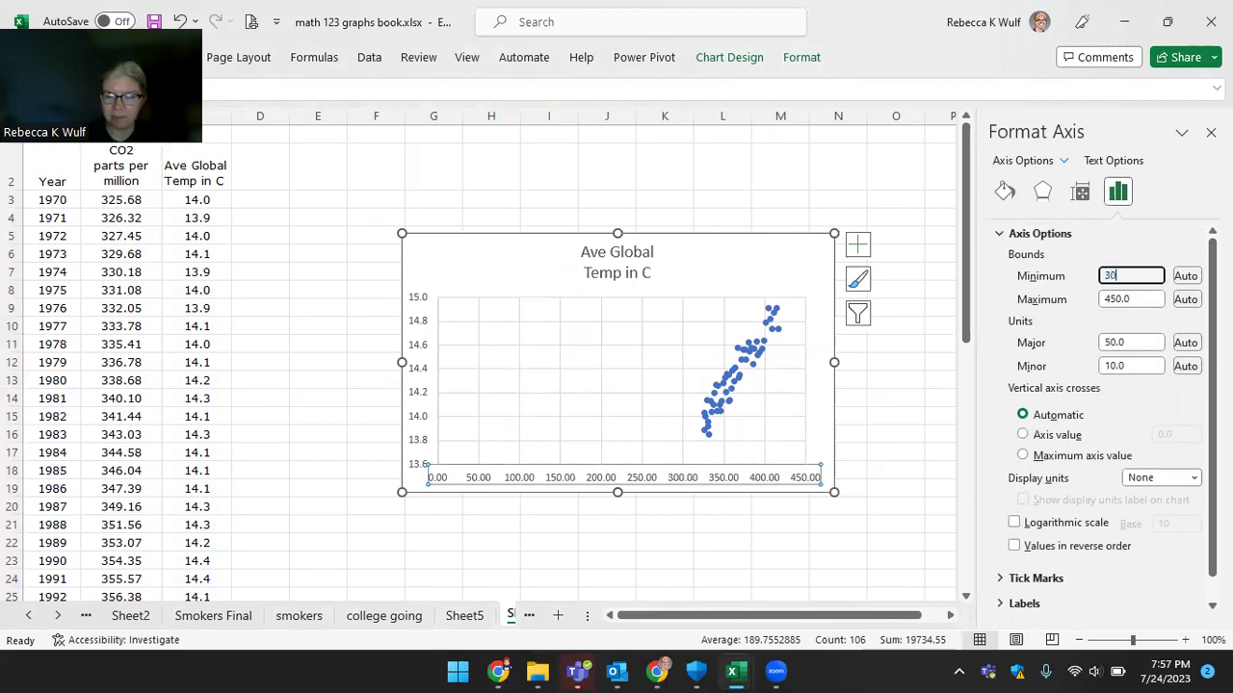
type("0")
key("Return")
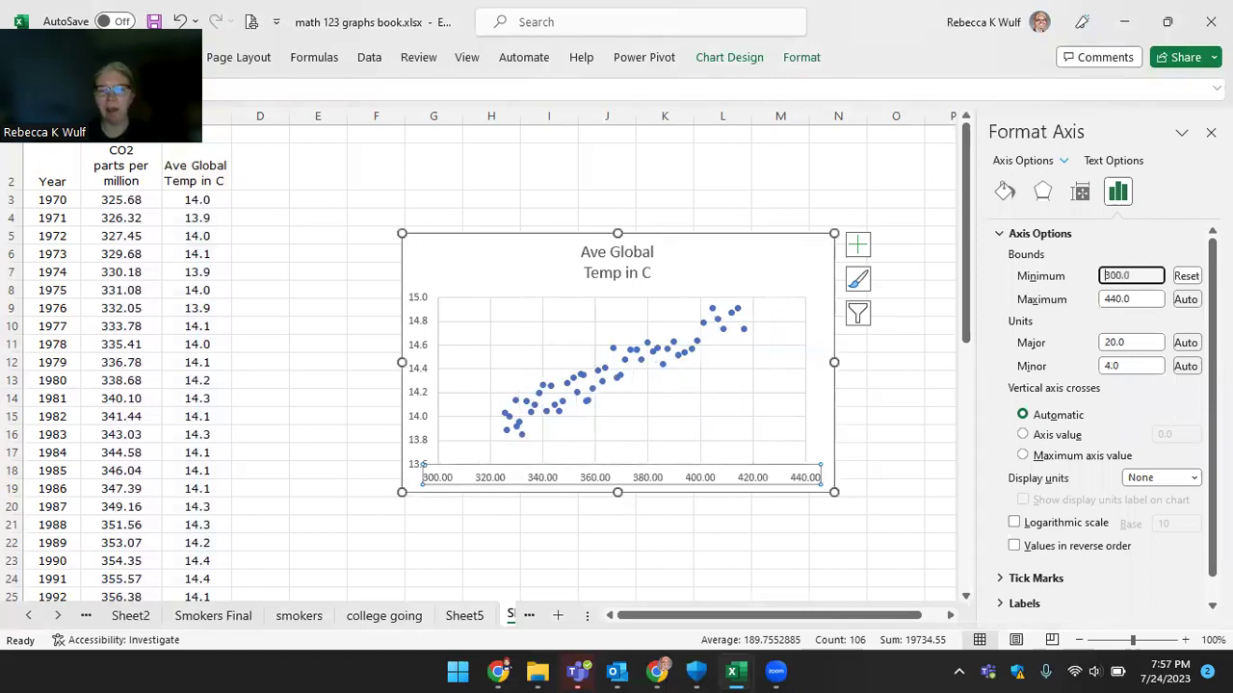
- Check the example chart's horizontal scale in the PDF in Chrome, return to Excel and set the horizontal axis's minimum bound to 320
left_click(659, 671)
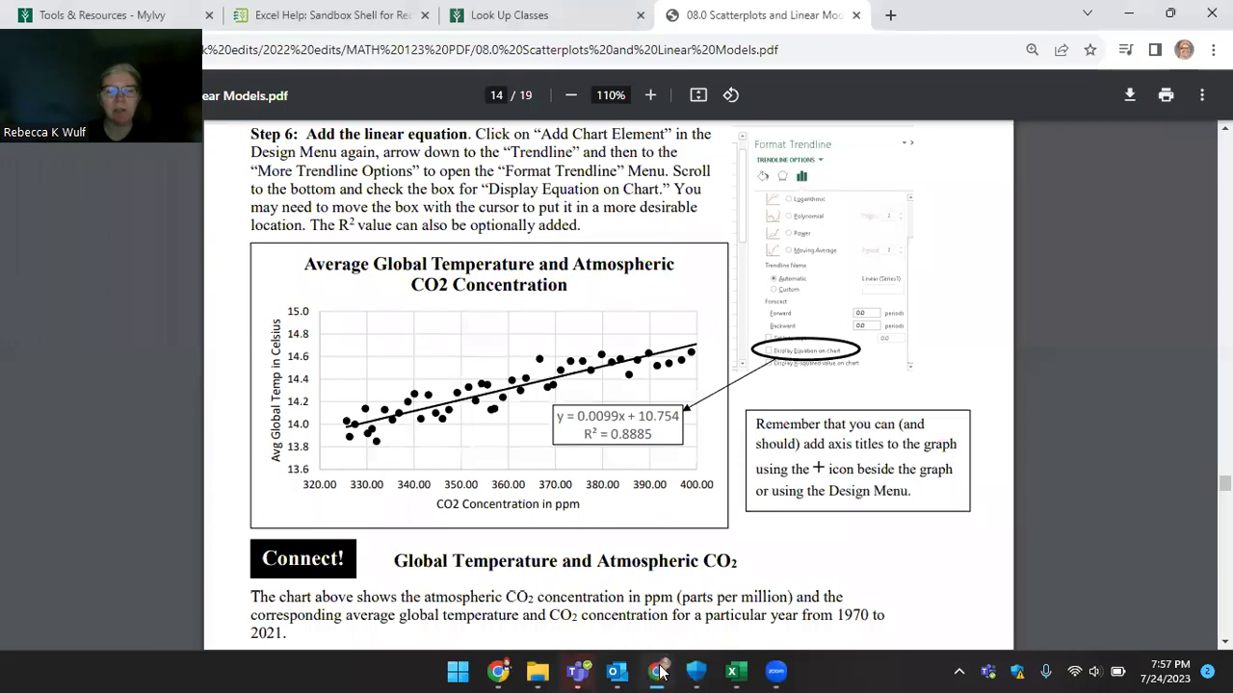
key("alt+Tab")
double_click(1132, 276)
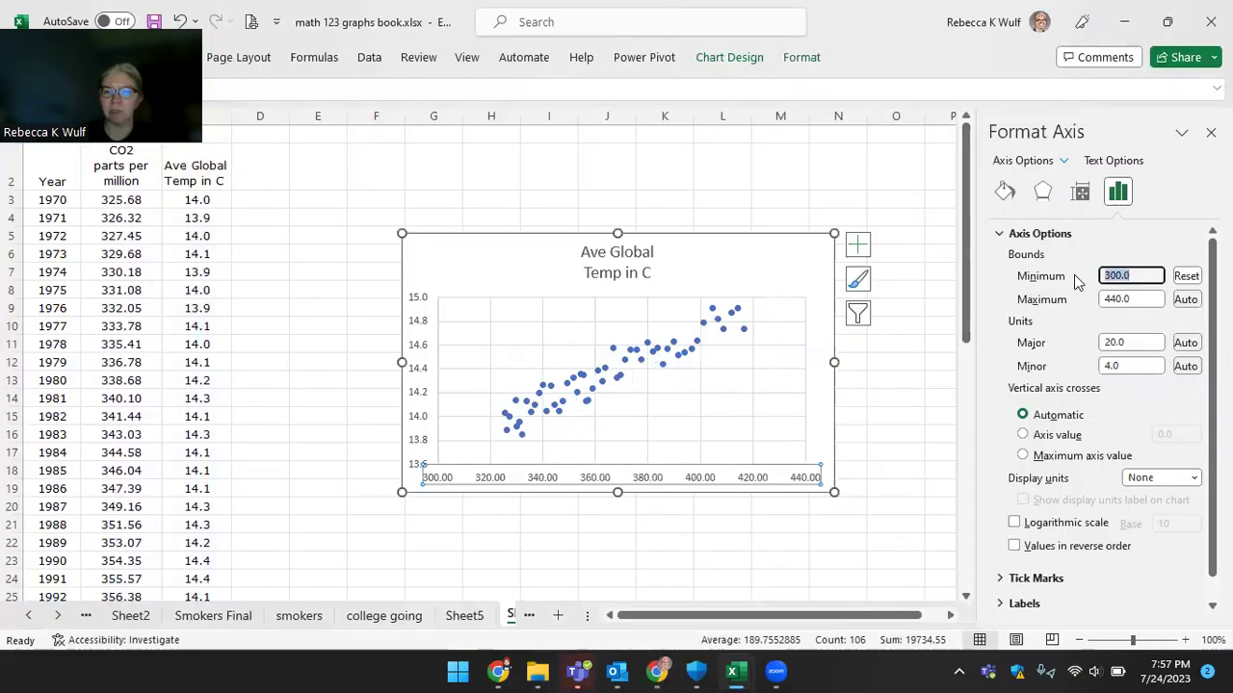
type("320.0")
key("Return")
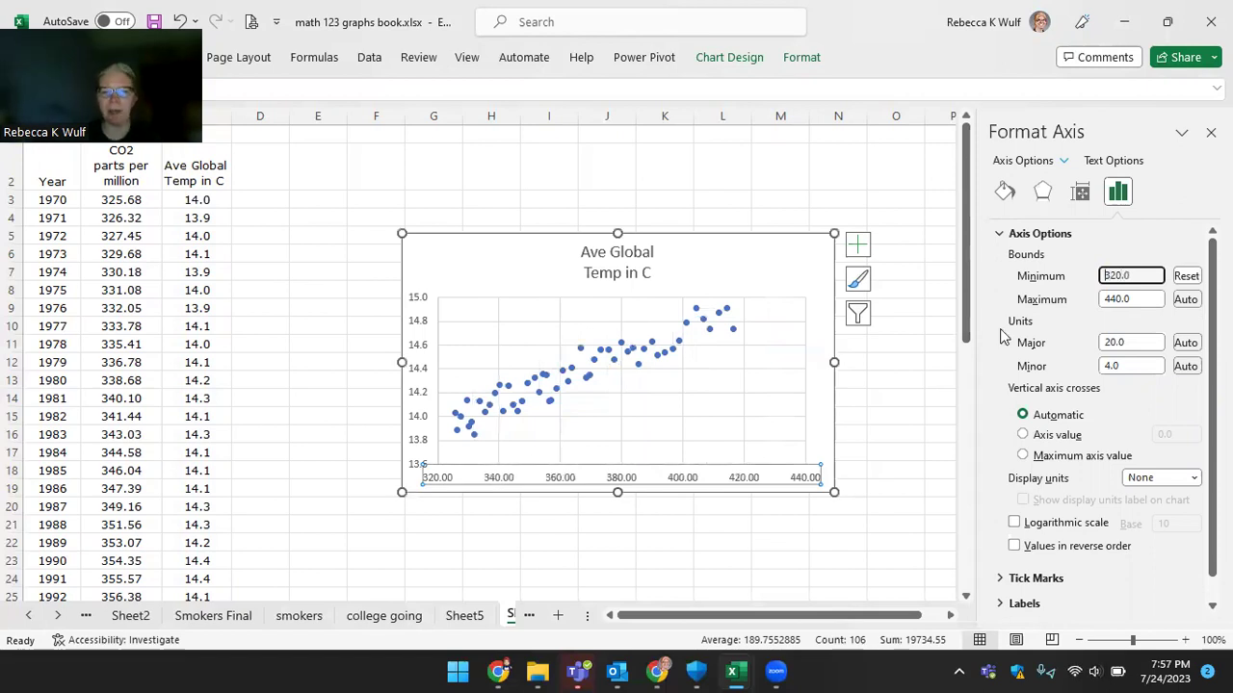
- Set the horizontal axis's maximum bound to 420
left_click(1118, 298)
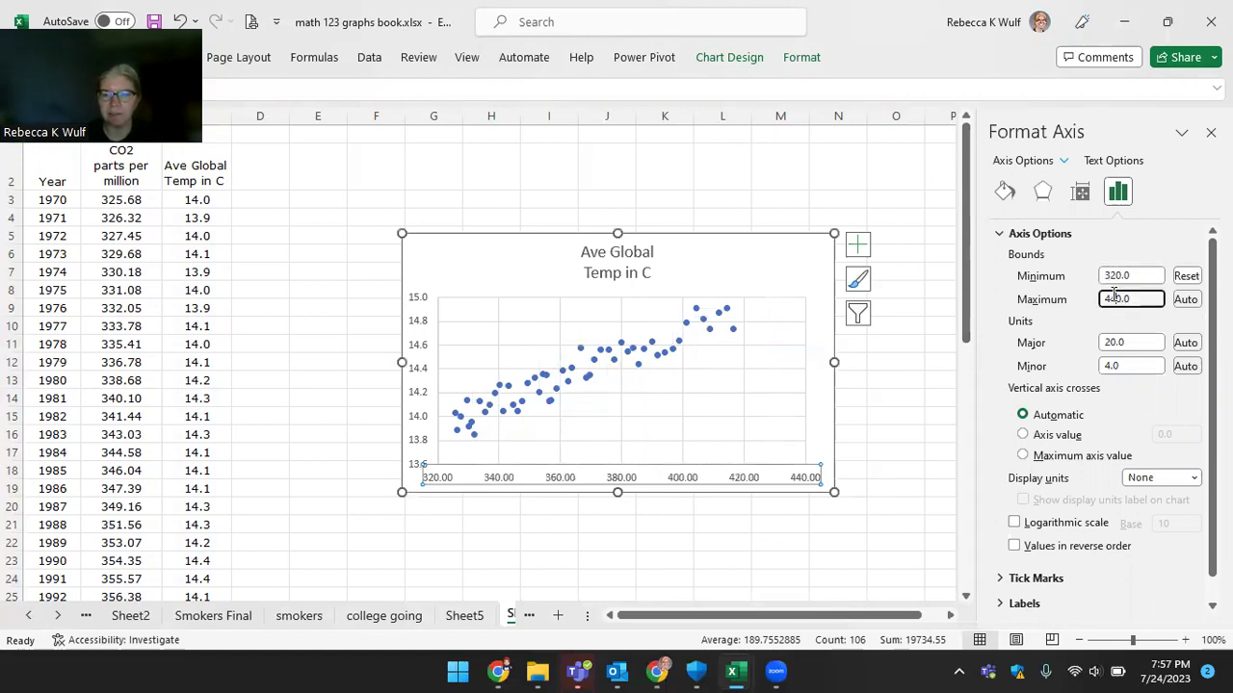
key("BackSpace")
type("2")
key("Return")
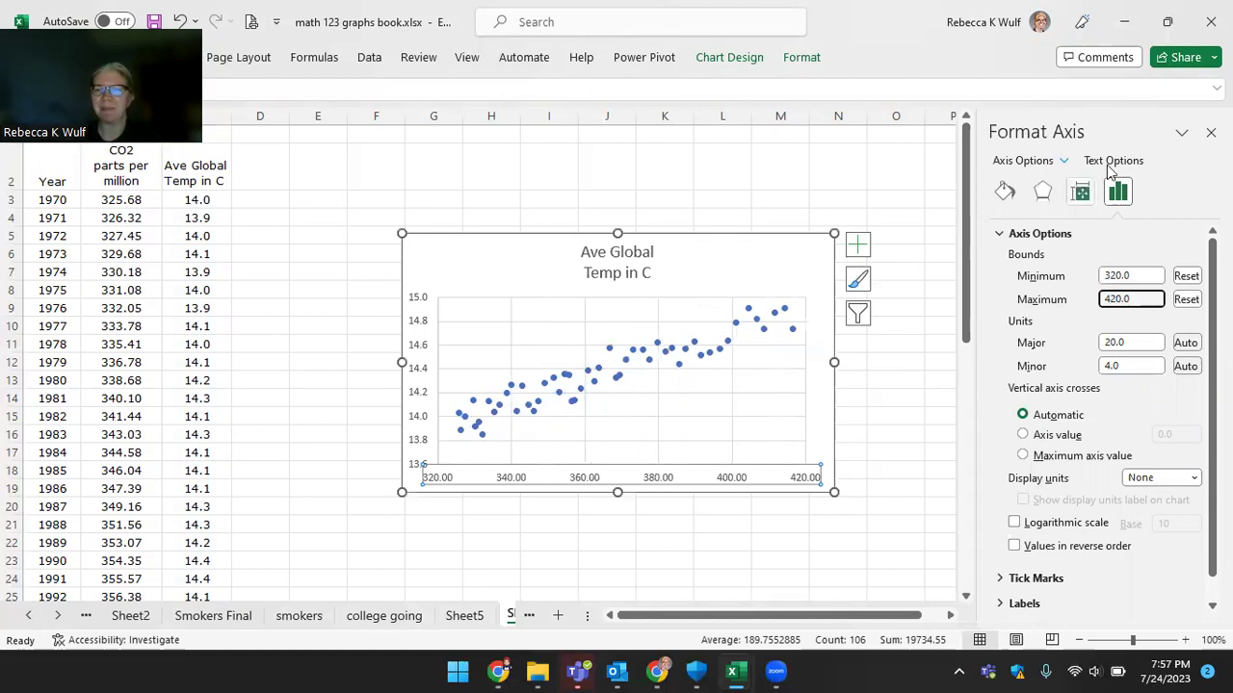
- Add axis titles to both axes of the scatter chart and reselect the chart
left_click(858, 244)
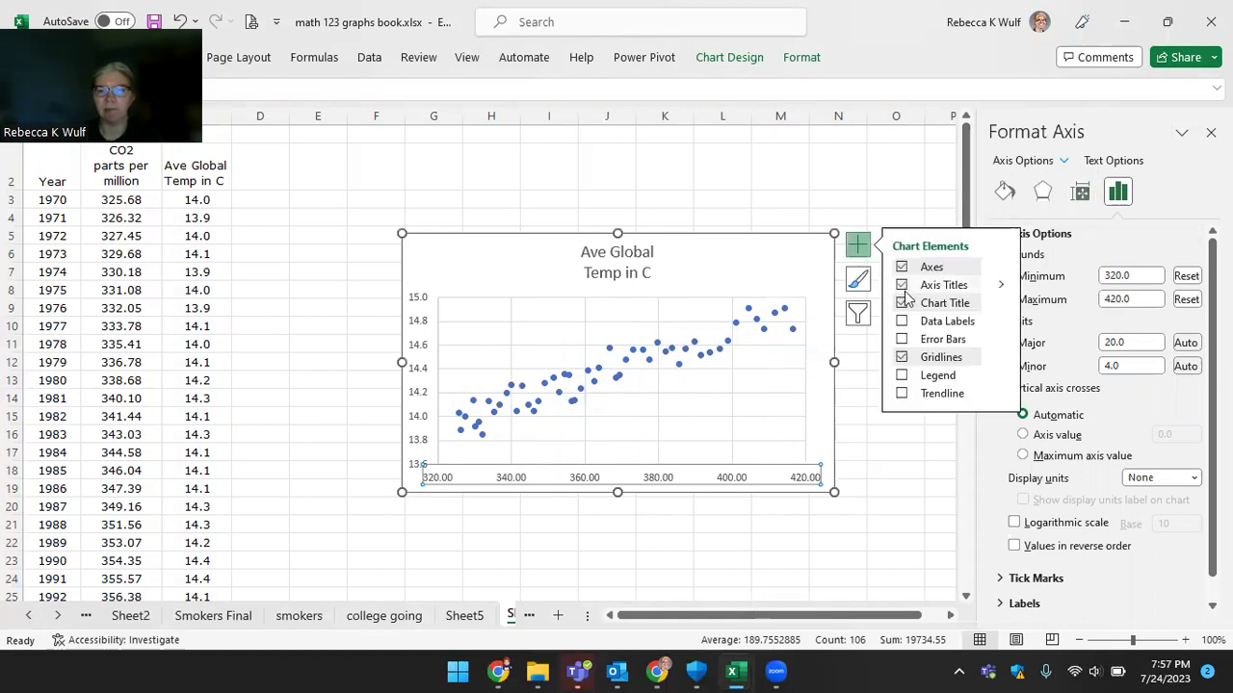
left_click(902, 286)
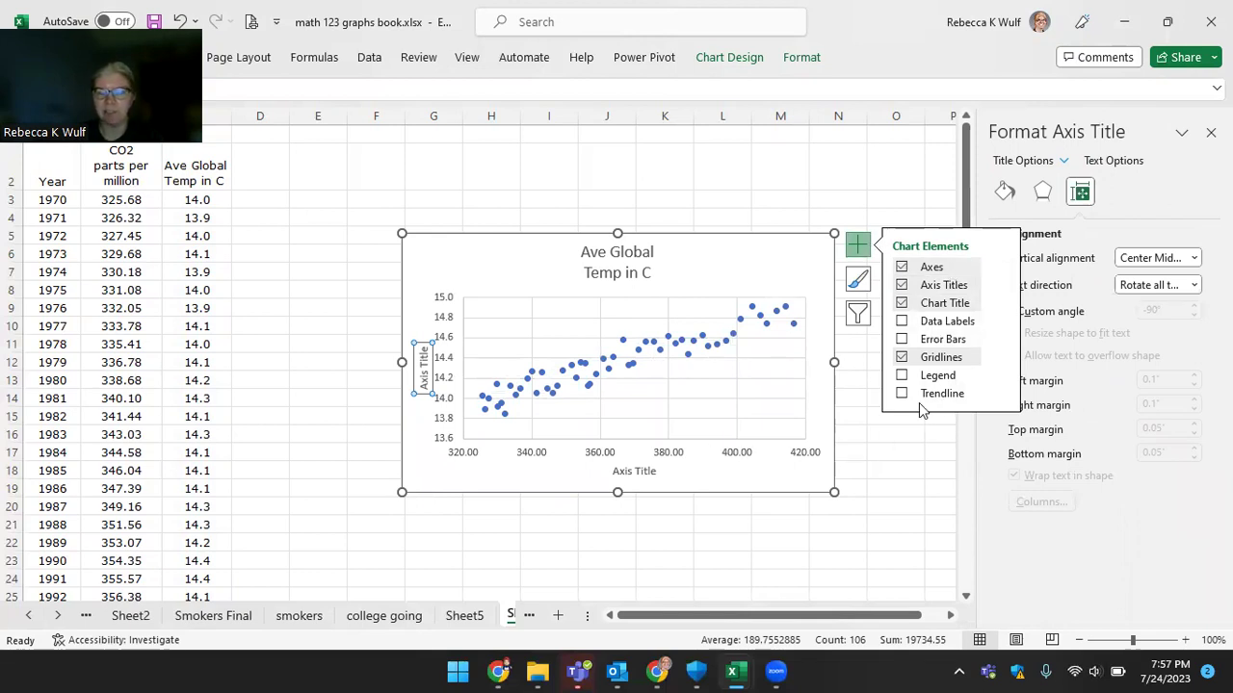
left_click(891, 200)
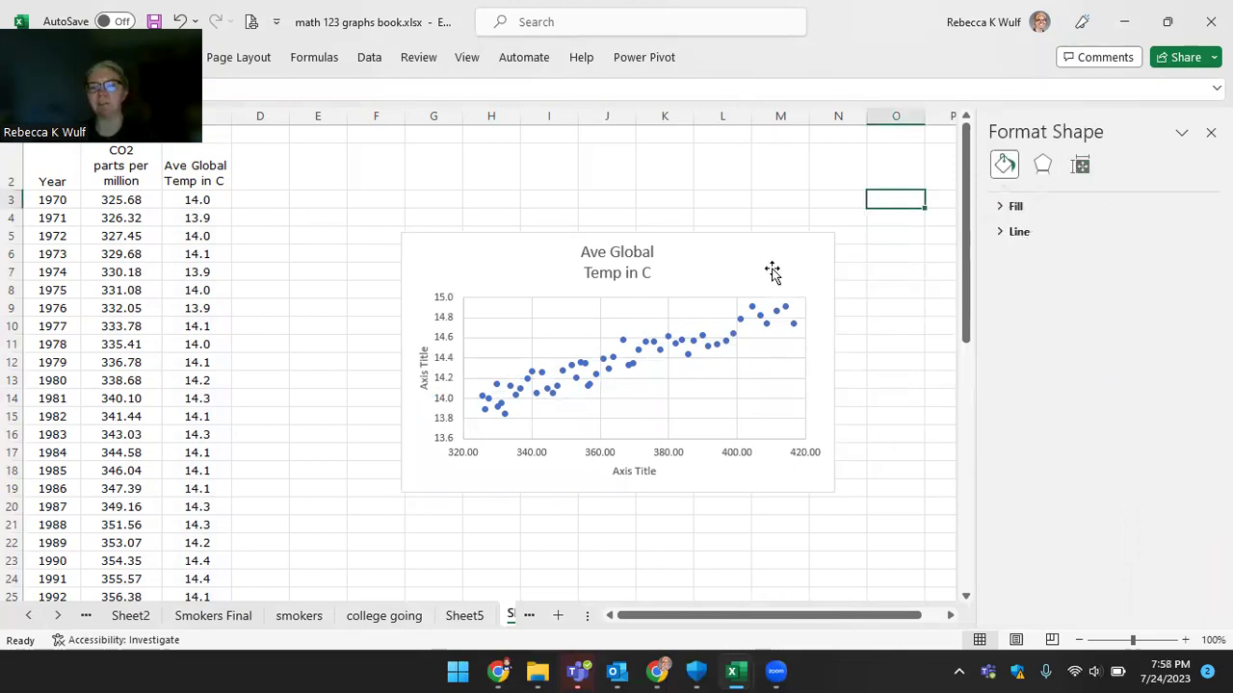
left_click(815, 266)
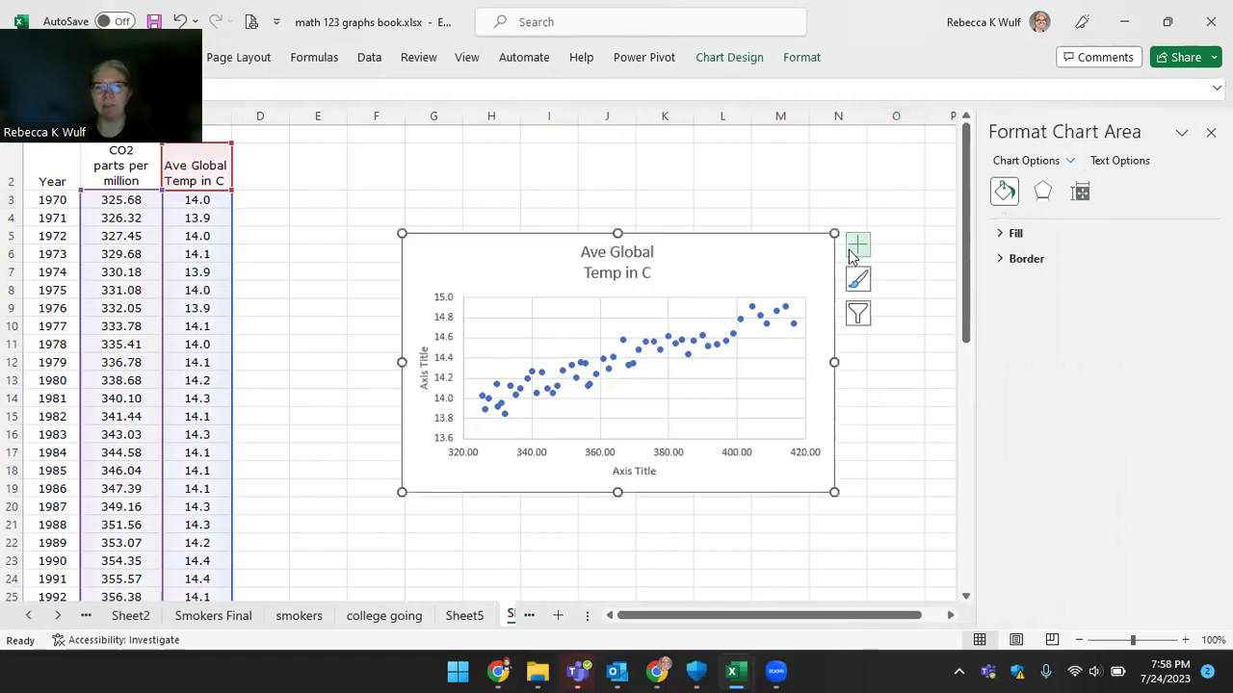
left_click(729, 57)
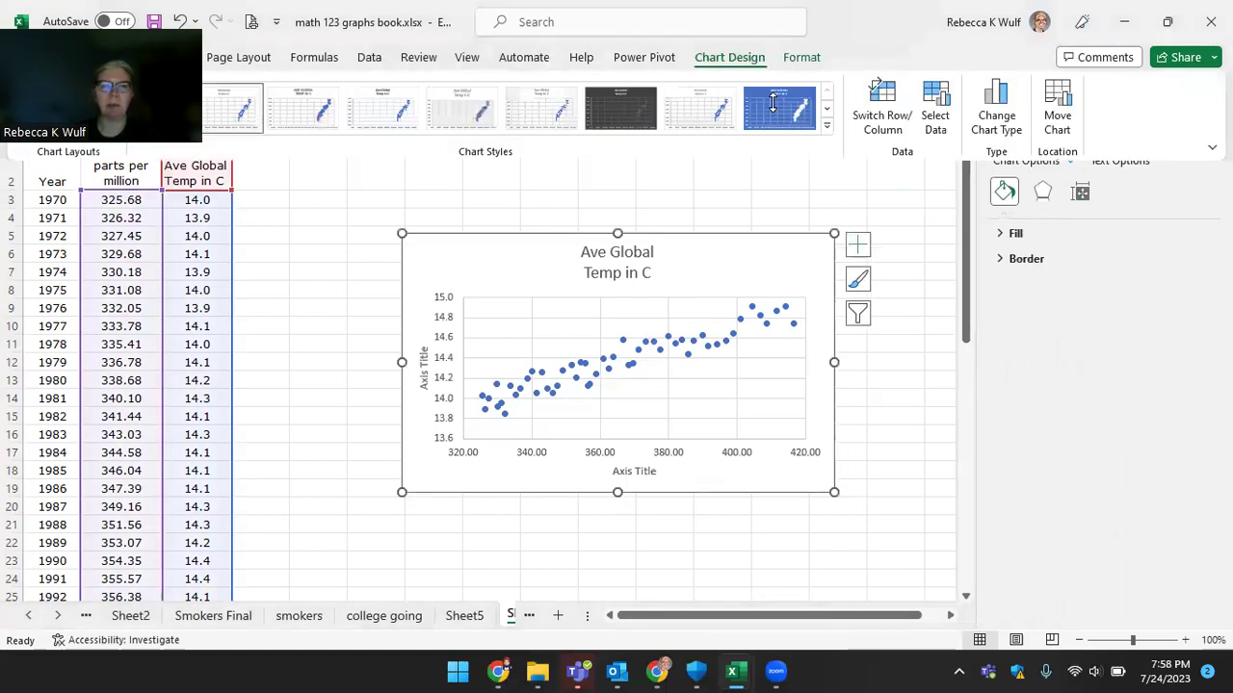
- Replace the vertical axis title's placeholder text with "Avg Global Temp"
left_click(422, 376)
double_click(422, 379)
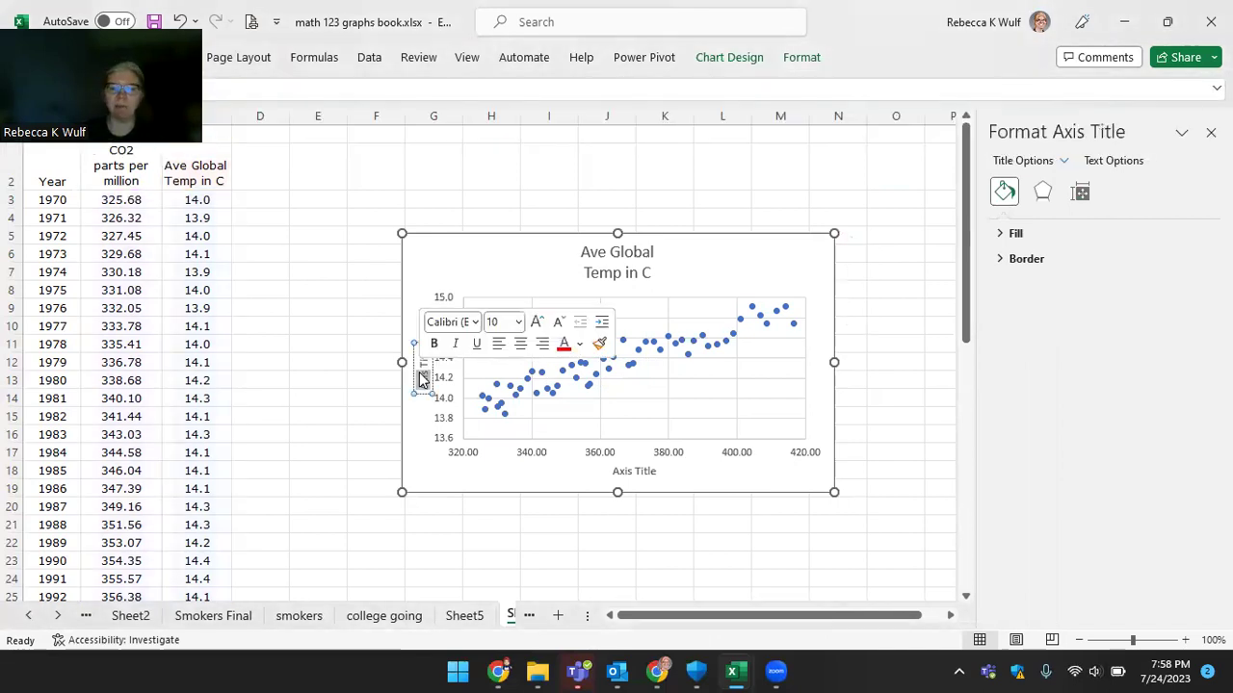
key("BackSpace")
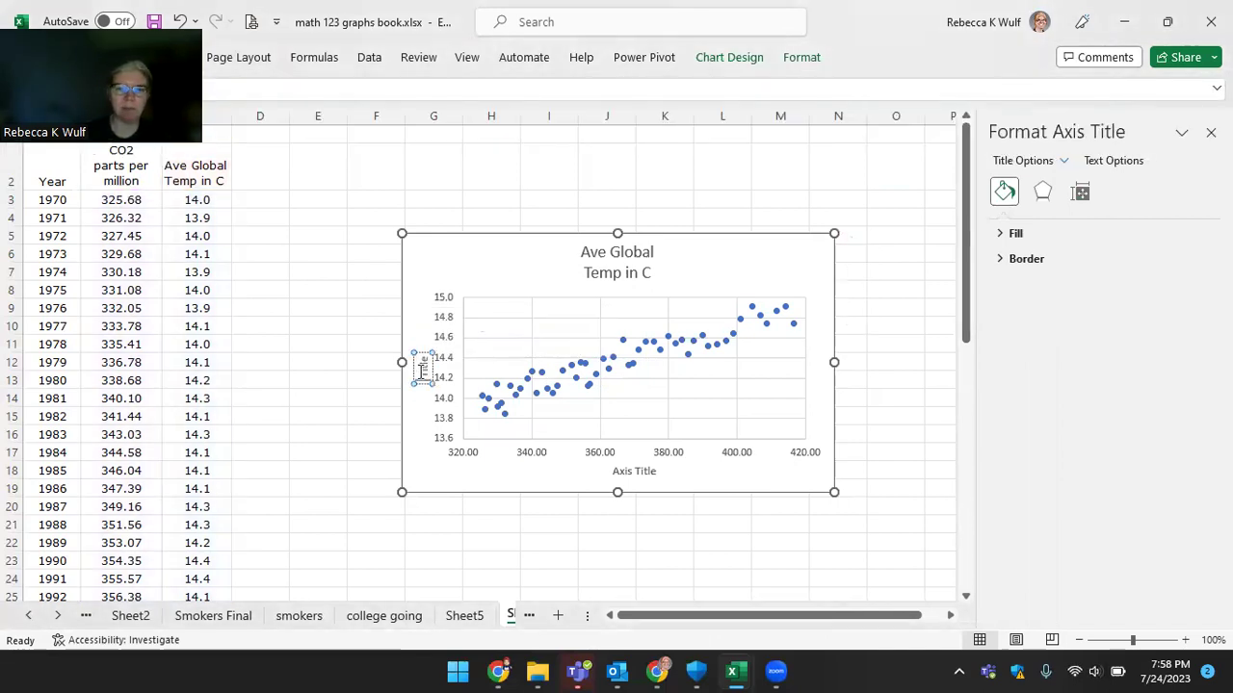
double_click(422, 371)
type("Ave")
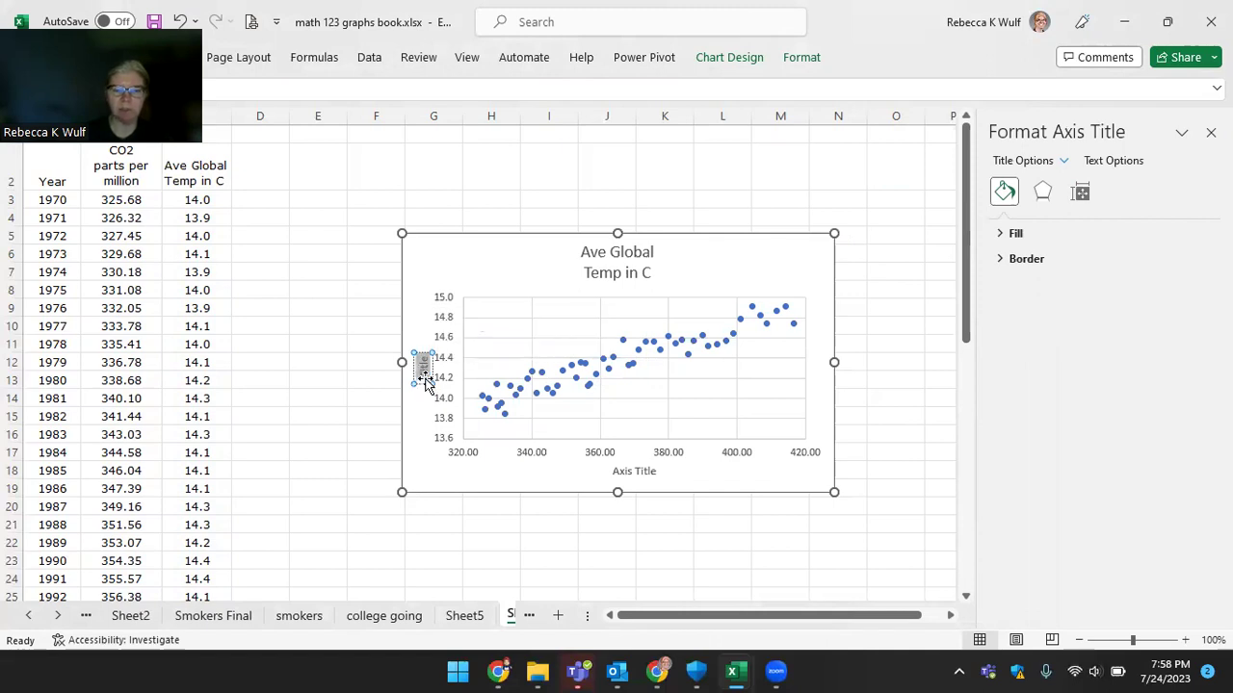
type(" Global")
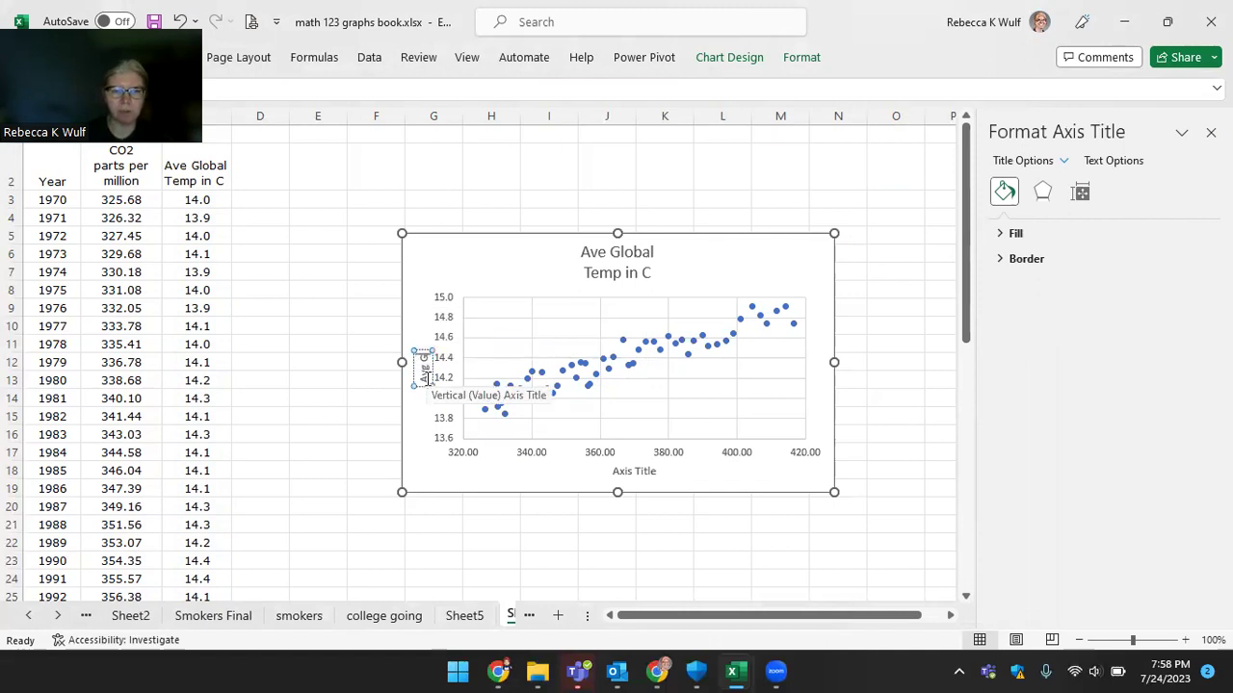
type(" Temp")
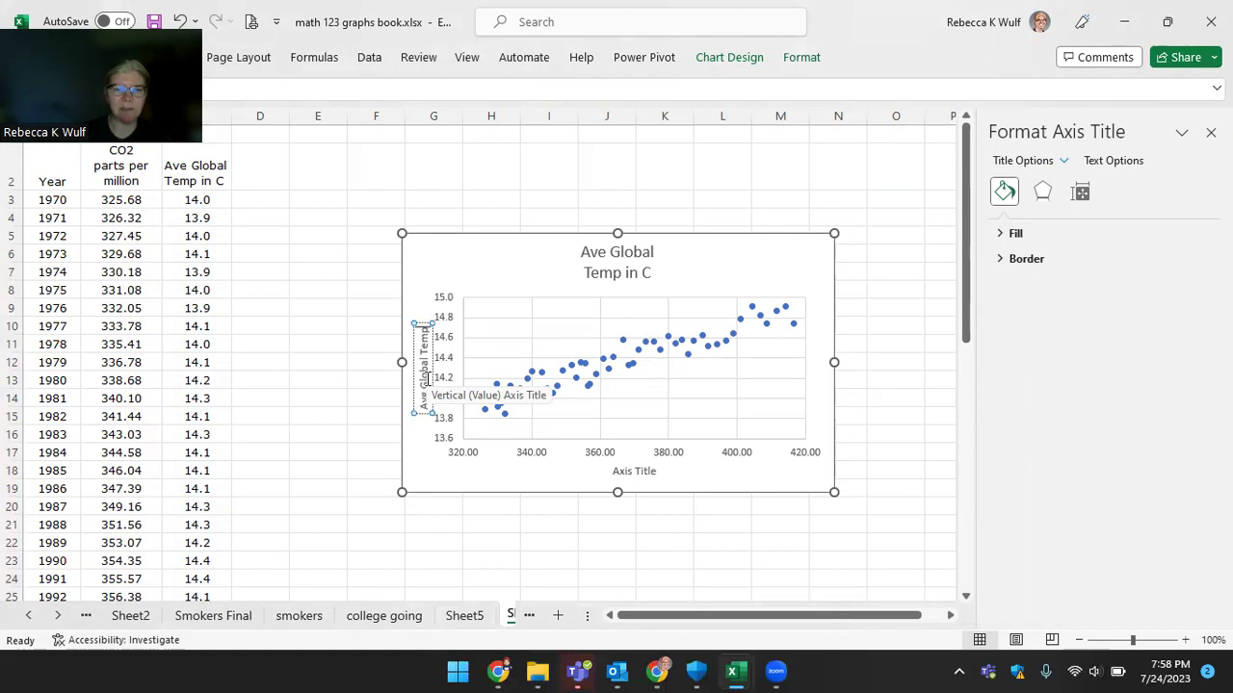
- Replace the horizontal axis title's placeholder text with "C02 in ppm"
left_click(605, 455)
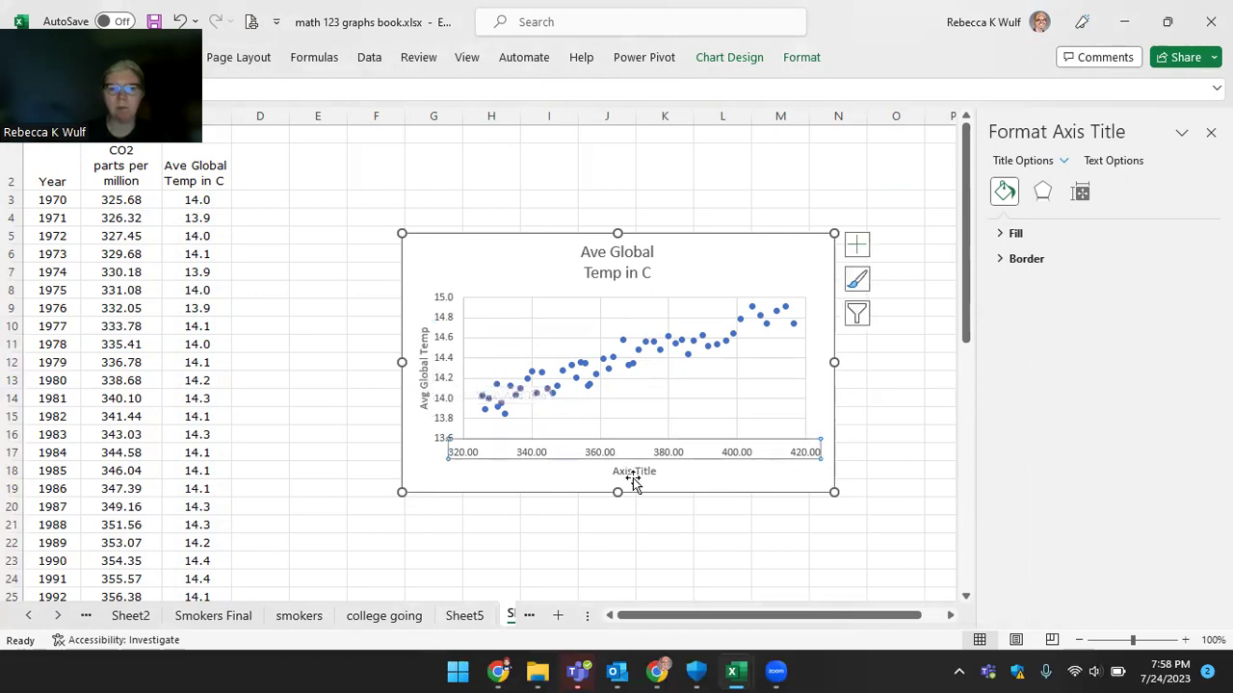
left_click(636, 482)
double_click(638, 480)
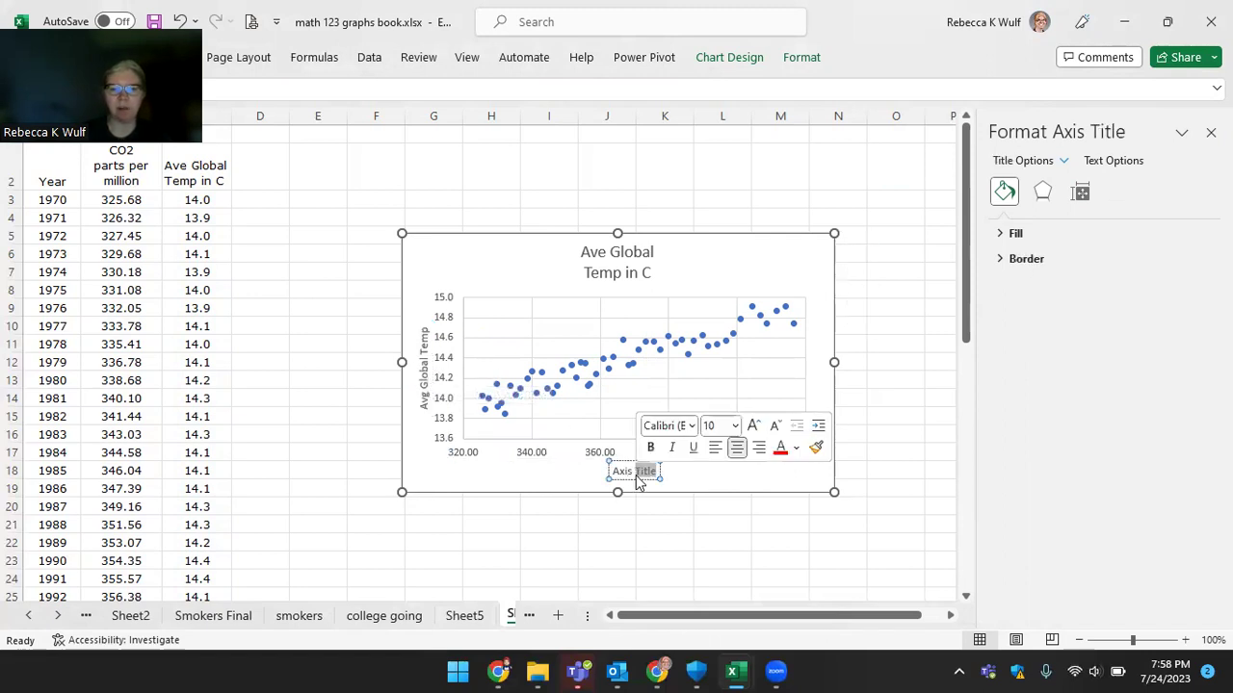
key("BackSpace")
key("BackSpace")
key("BackSpace")
key("BackSpace")
key("BackSpace")
key("BackSpace")
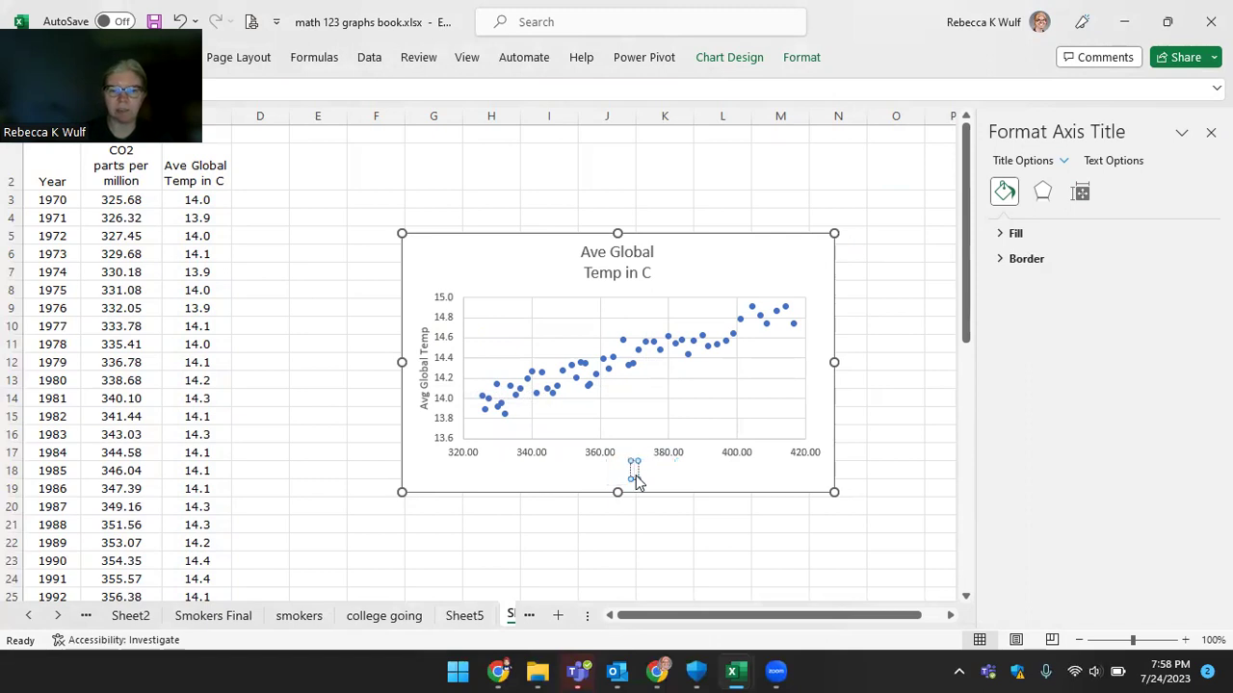
type("C")
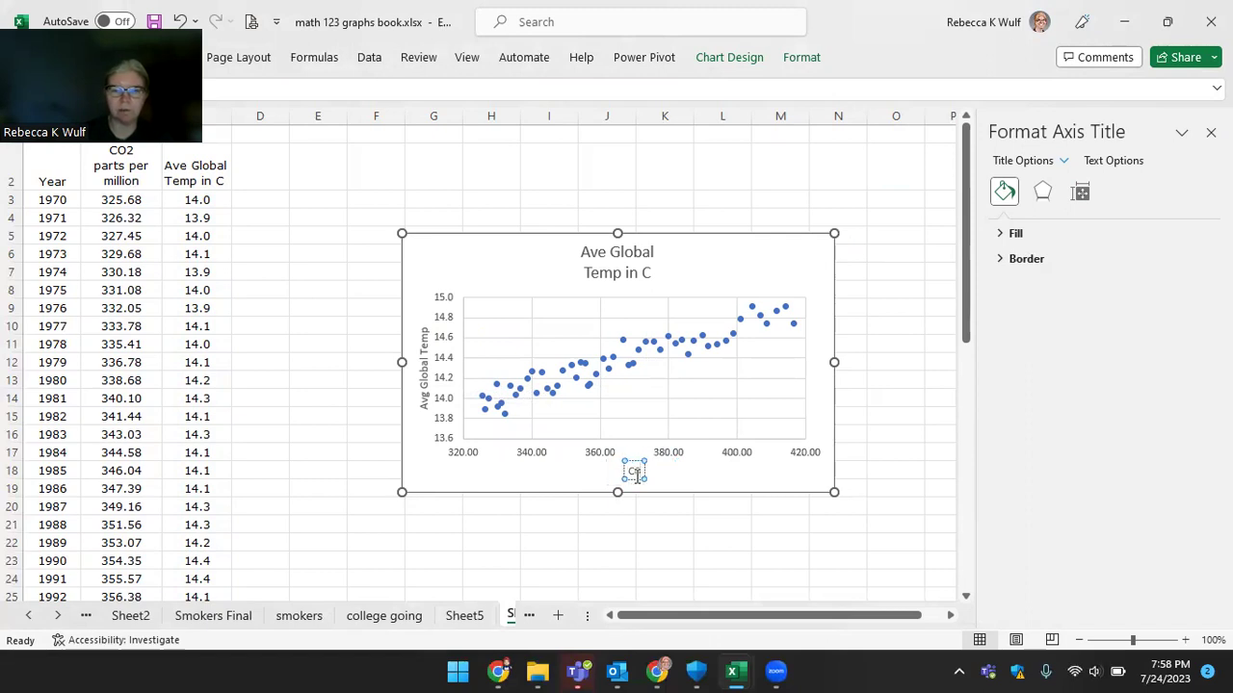
type("02 in ppm")
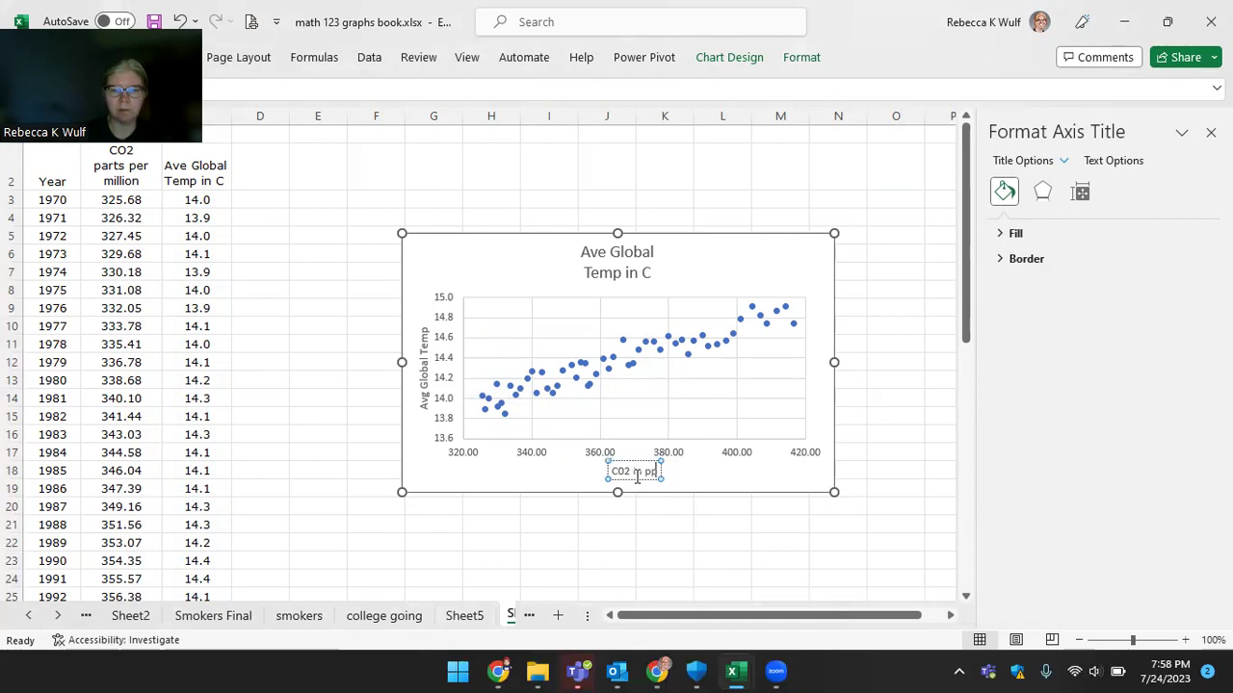
left_click(726, 473)
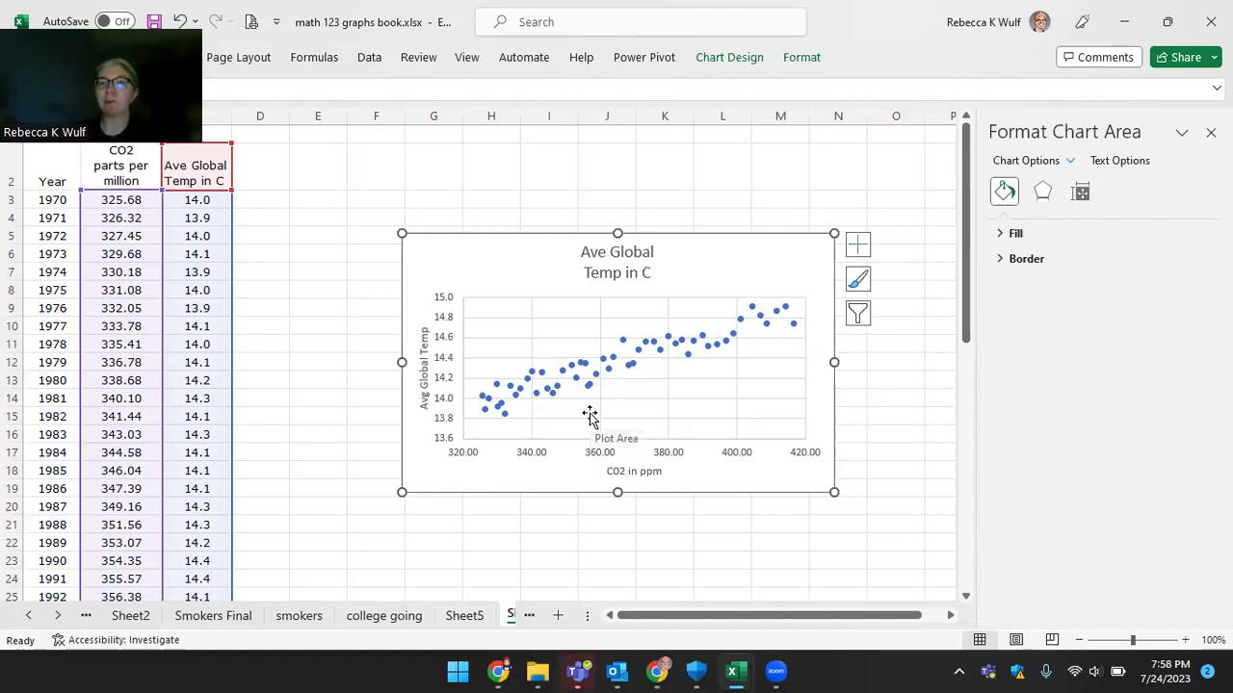
- Add a linear trendline to the scatter chart's data series
left_click(646, 350)
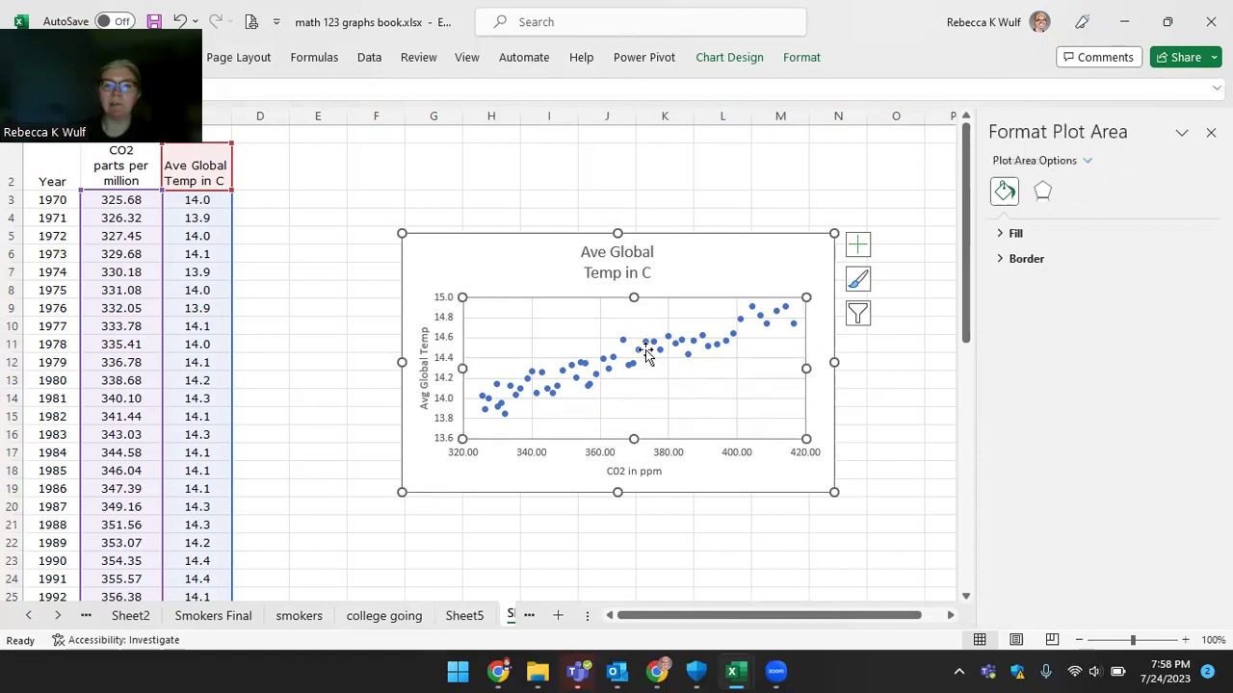
left_click(642, 344)
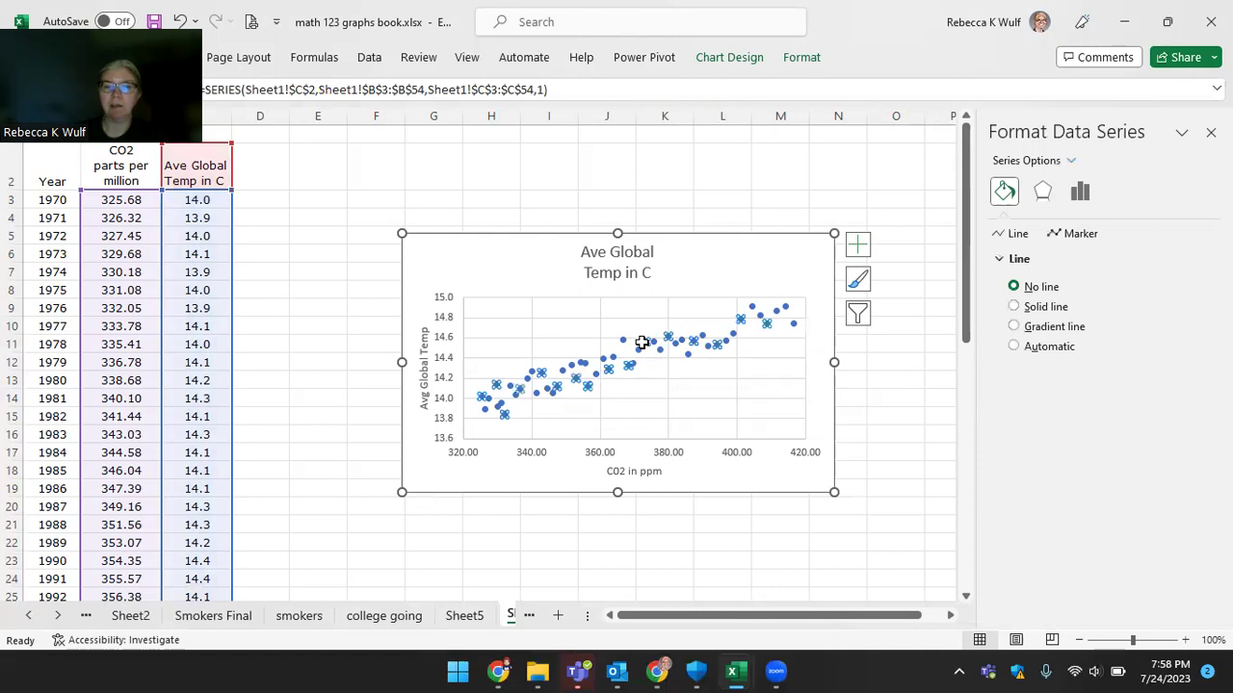
right_click(643, 345)
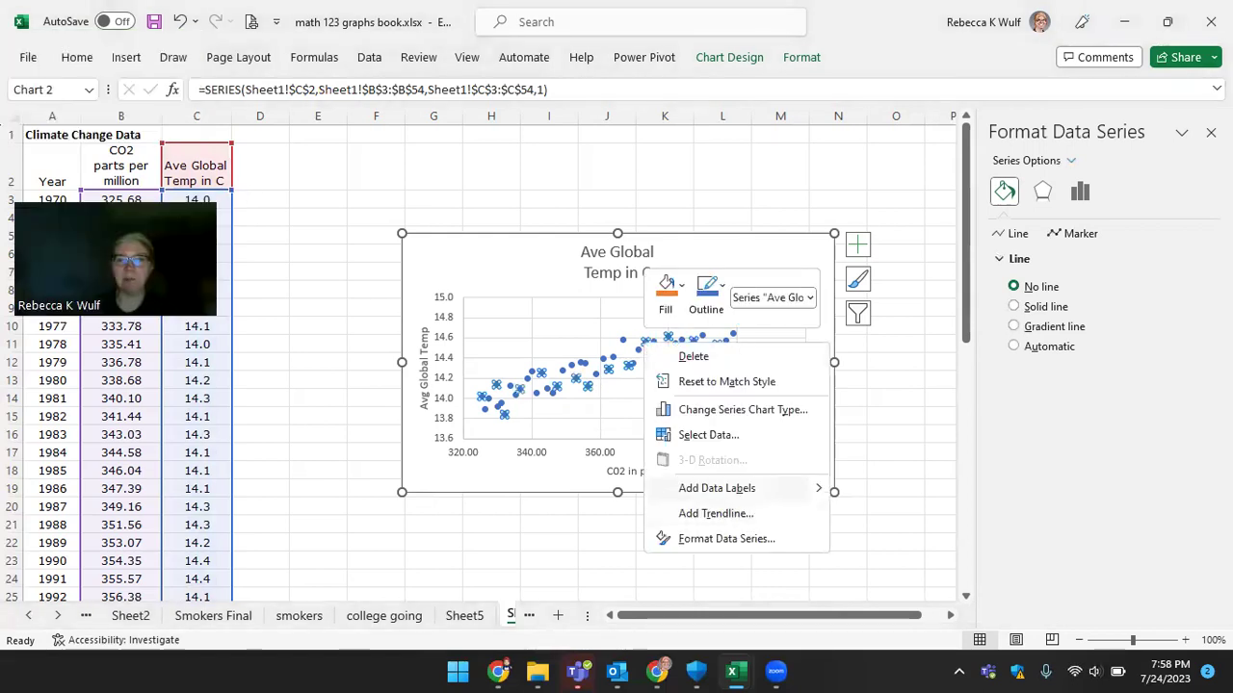
key("Escape")
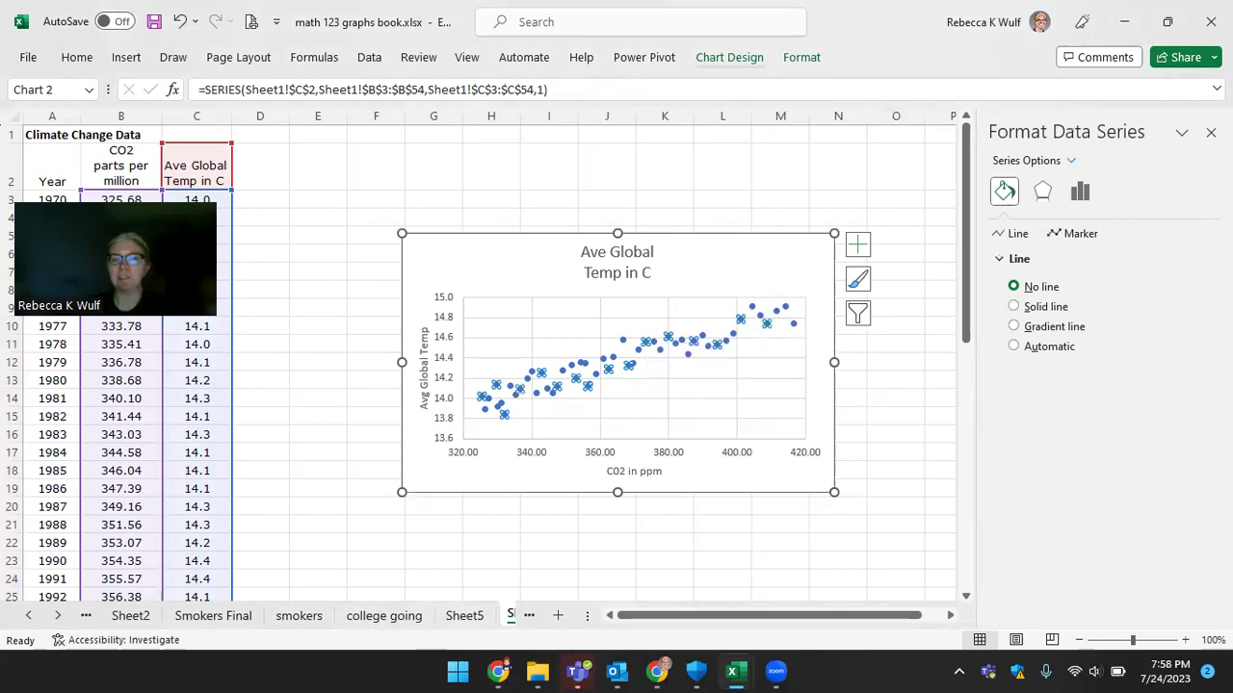
left_click(729, 57)
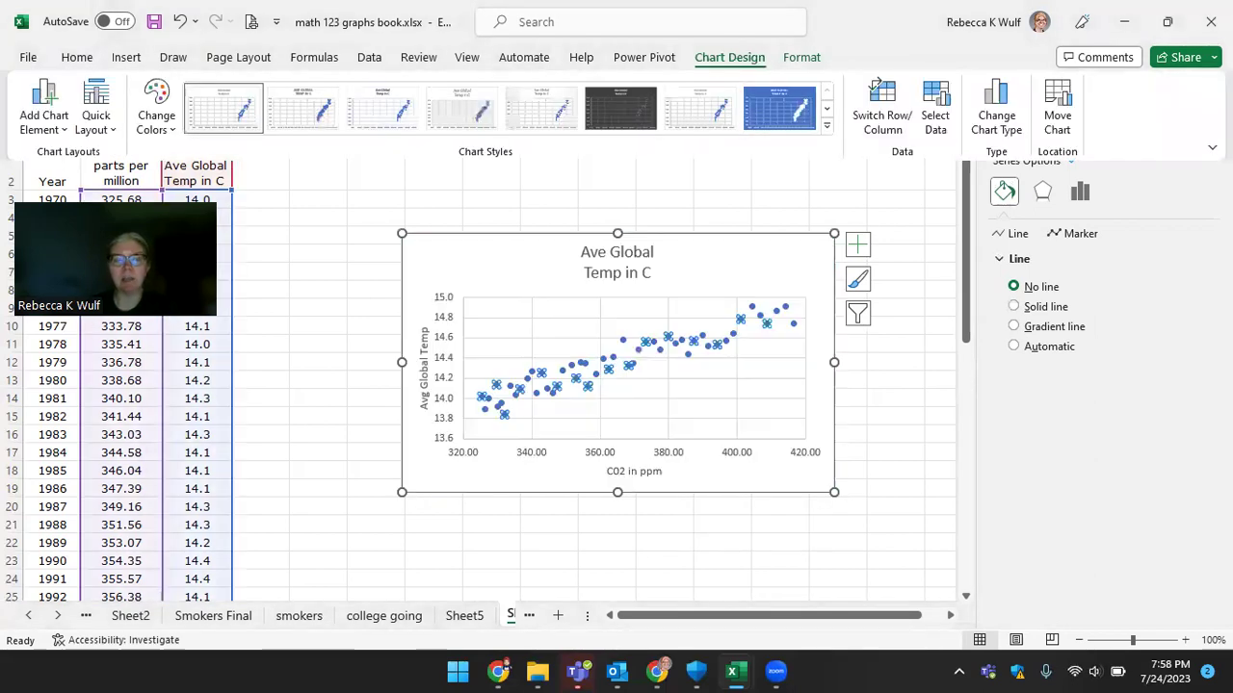
left_click(53, 134)
mouse_move(75, 386)
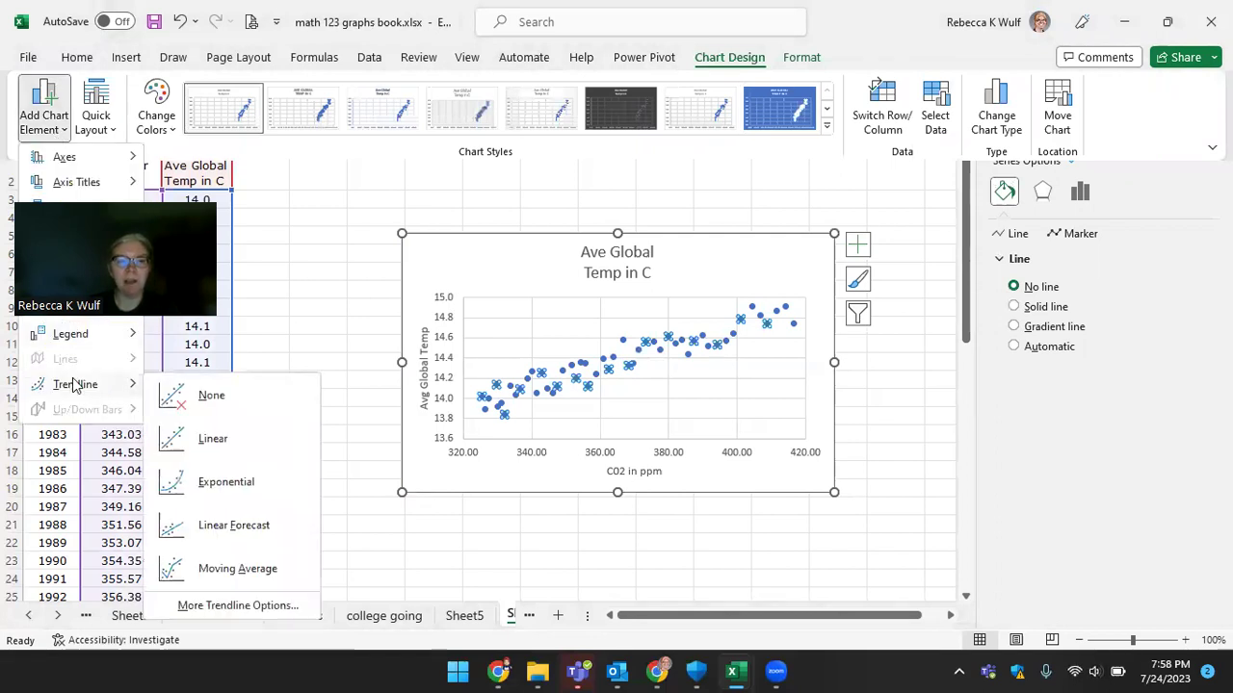
left_click(216, 441)
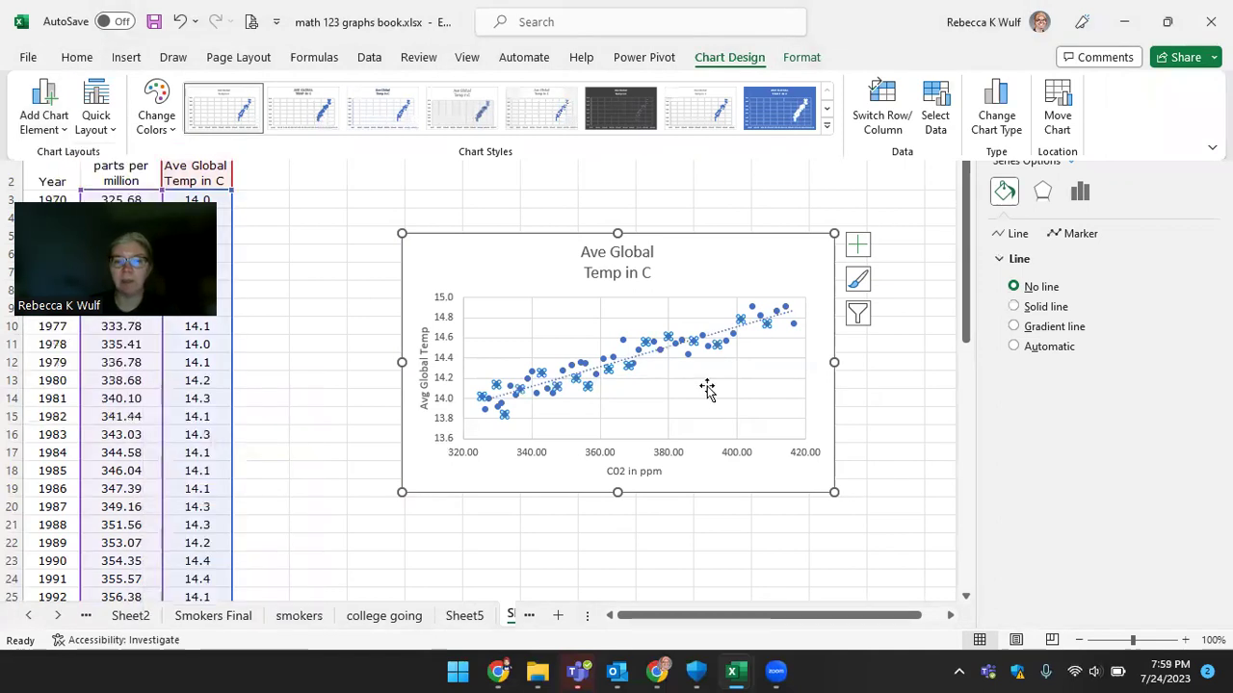
- Try applying the Automatic outline color to the data series, and undo it
left_click(741, 331)
right_click(741, 329)
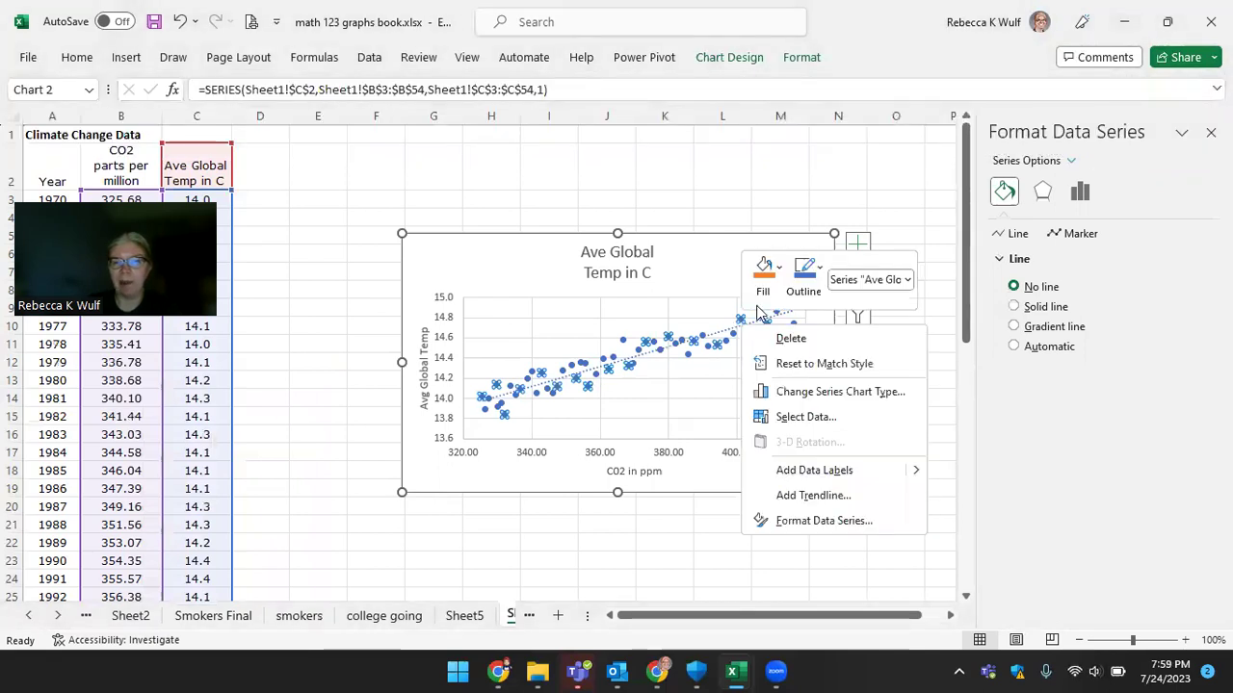
left_click(820, 276)
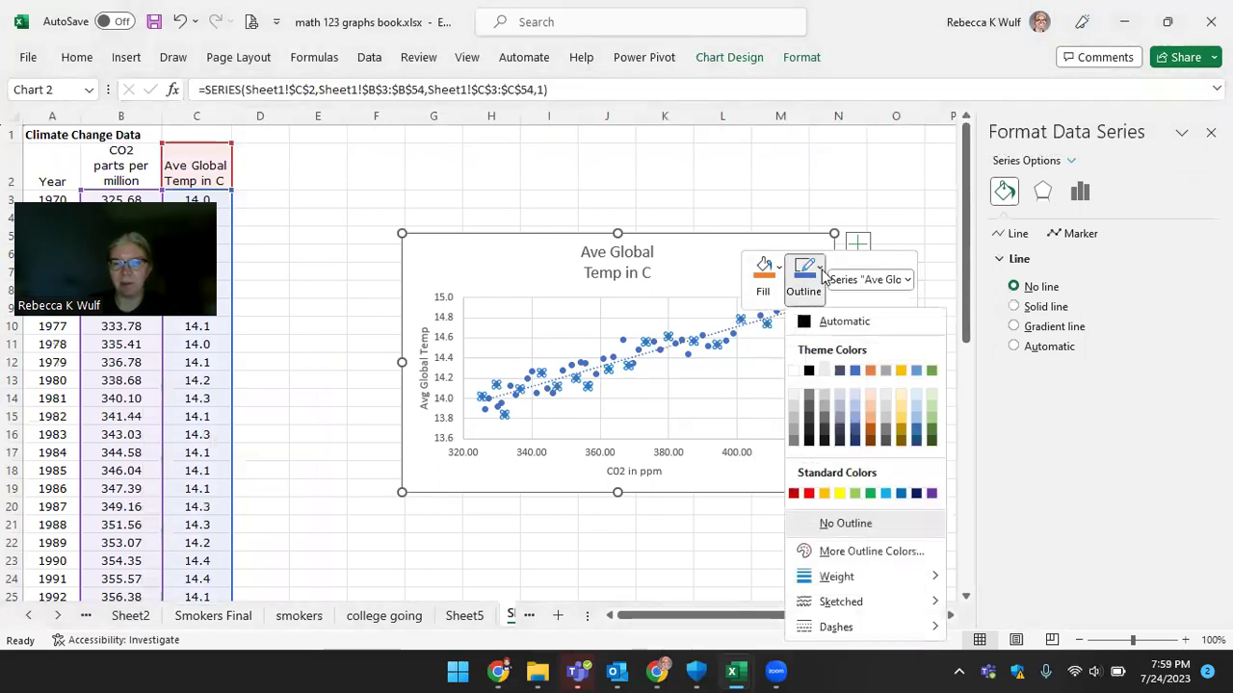
left_click(813, 328)
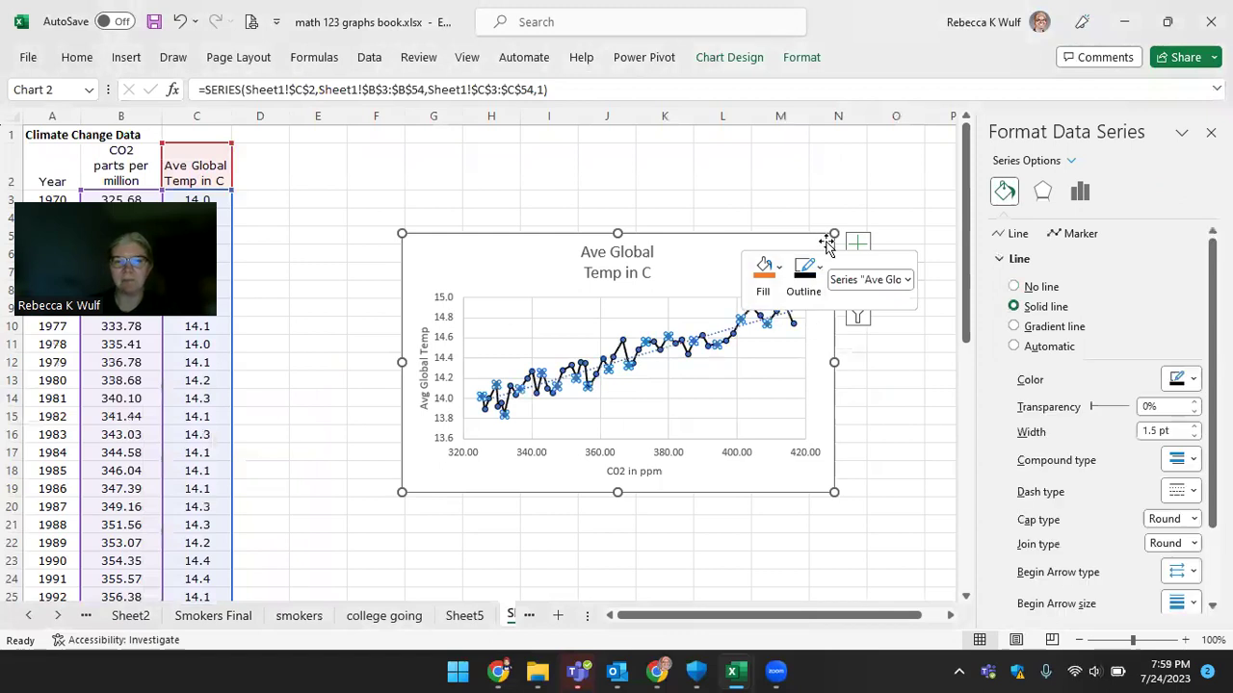
left_click(819, 204)
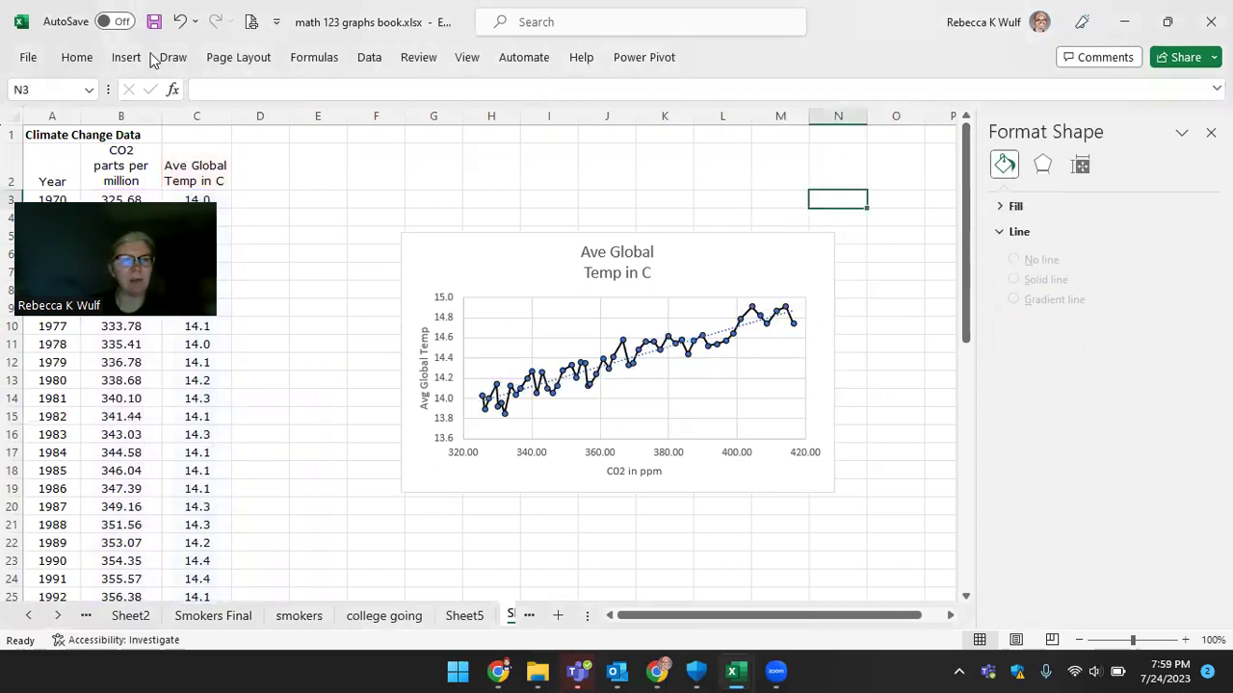
left_click(179, 21)
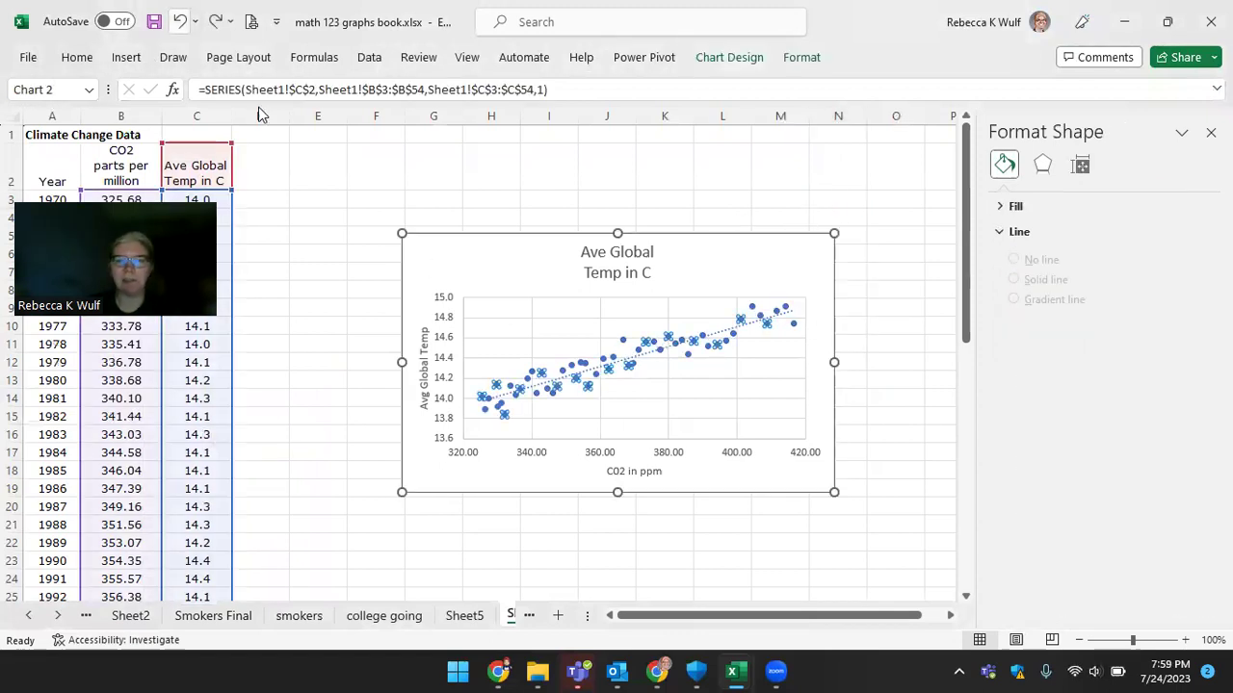
- Select the chart's trendline and set its line formatting to Solid line
left_click(725, 337)
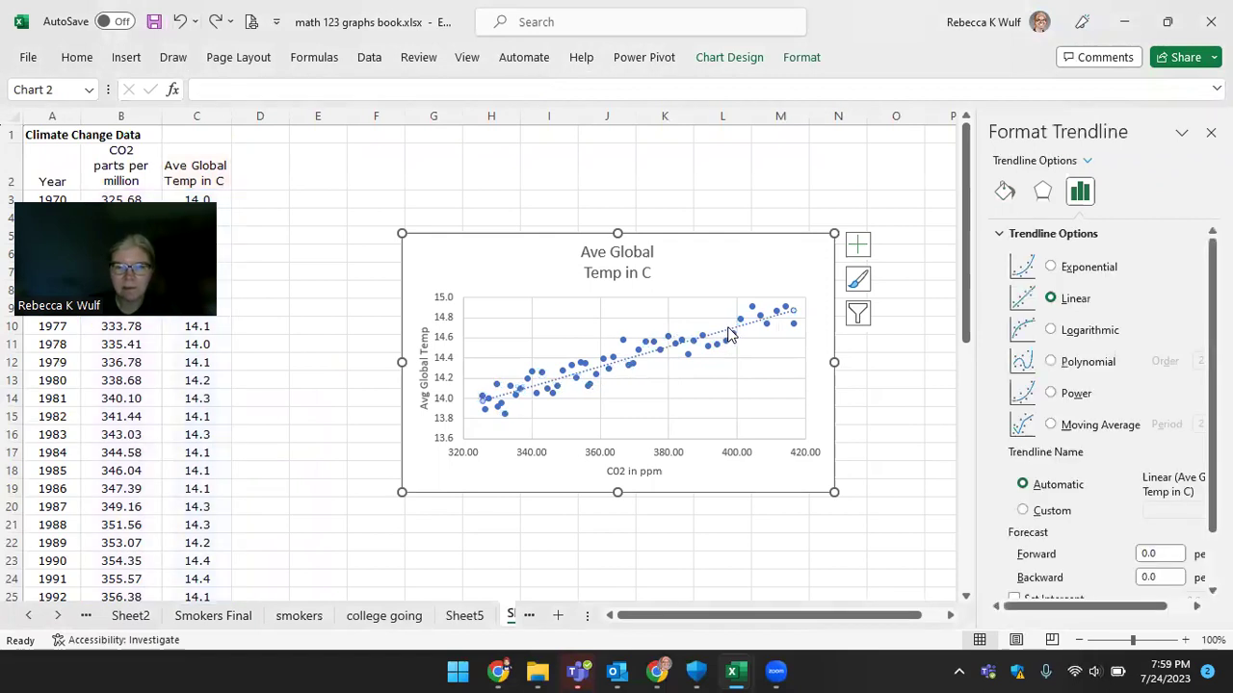
right_click(728, 329)
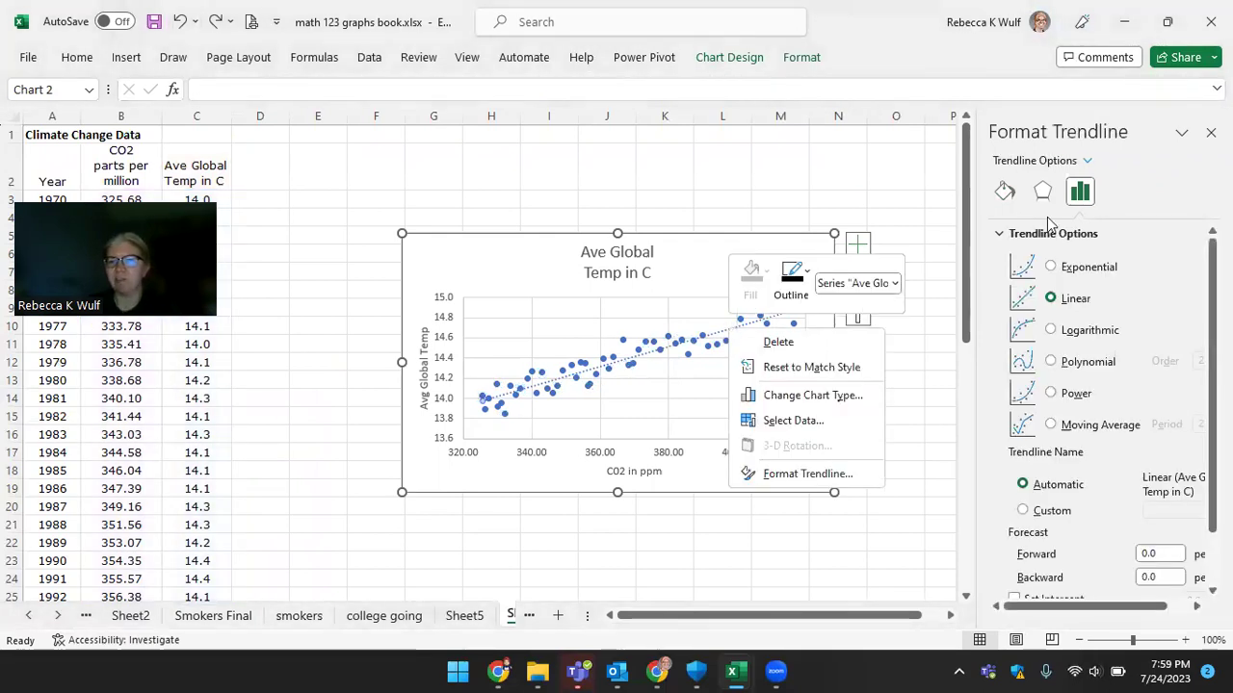
left_click(1005, 191)
left_click(1004, 191)
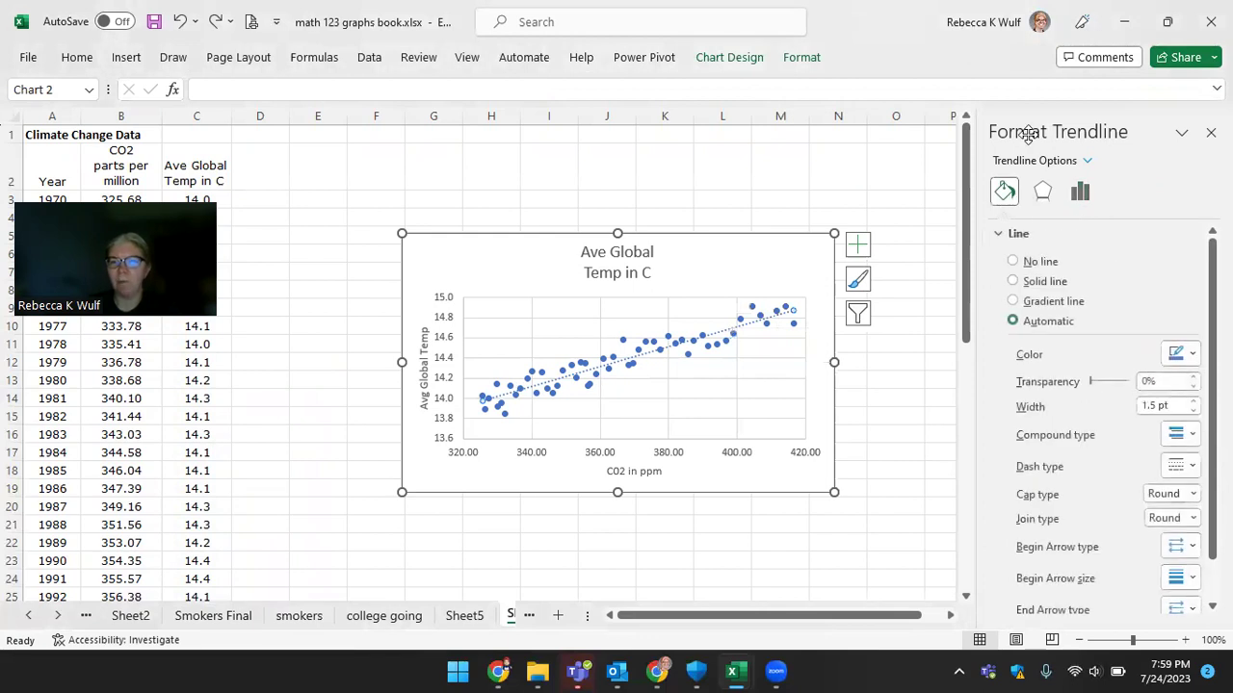
left_click(1040, 280)
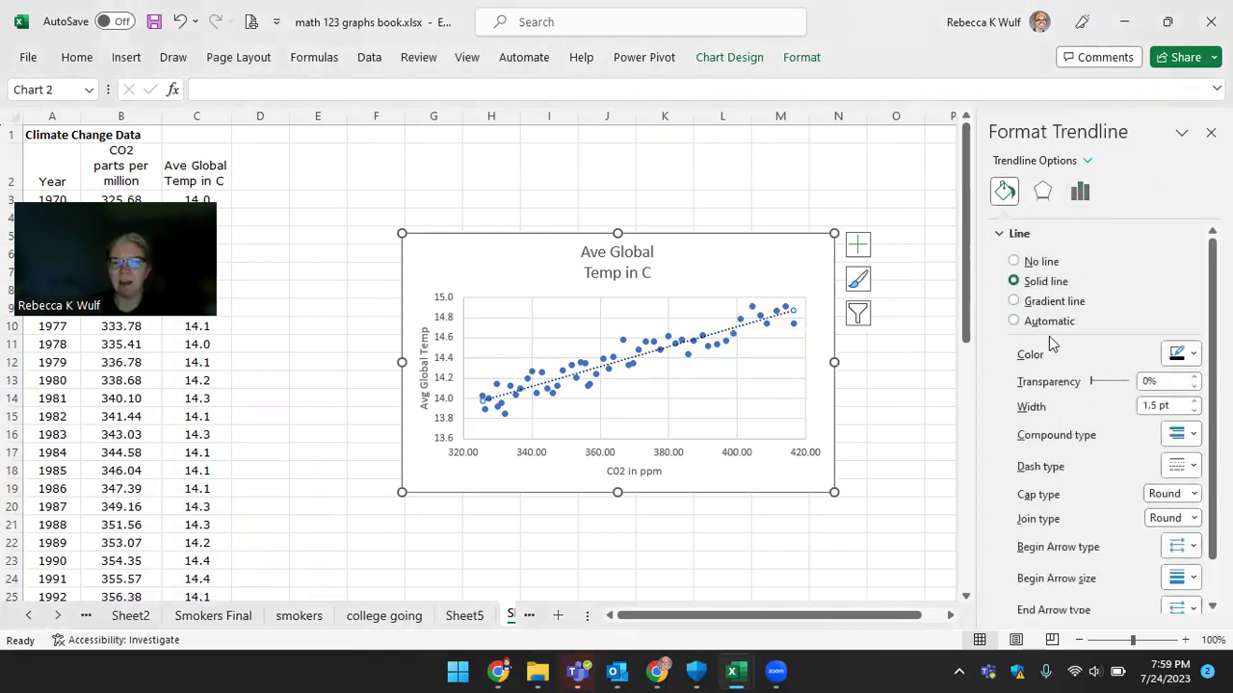
- Change the trendline's dash type from dotted to a continuous solid line
left_click(1185, 434)
left_click(1191, 466)
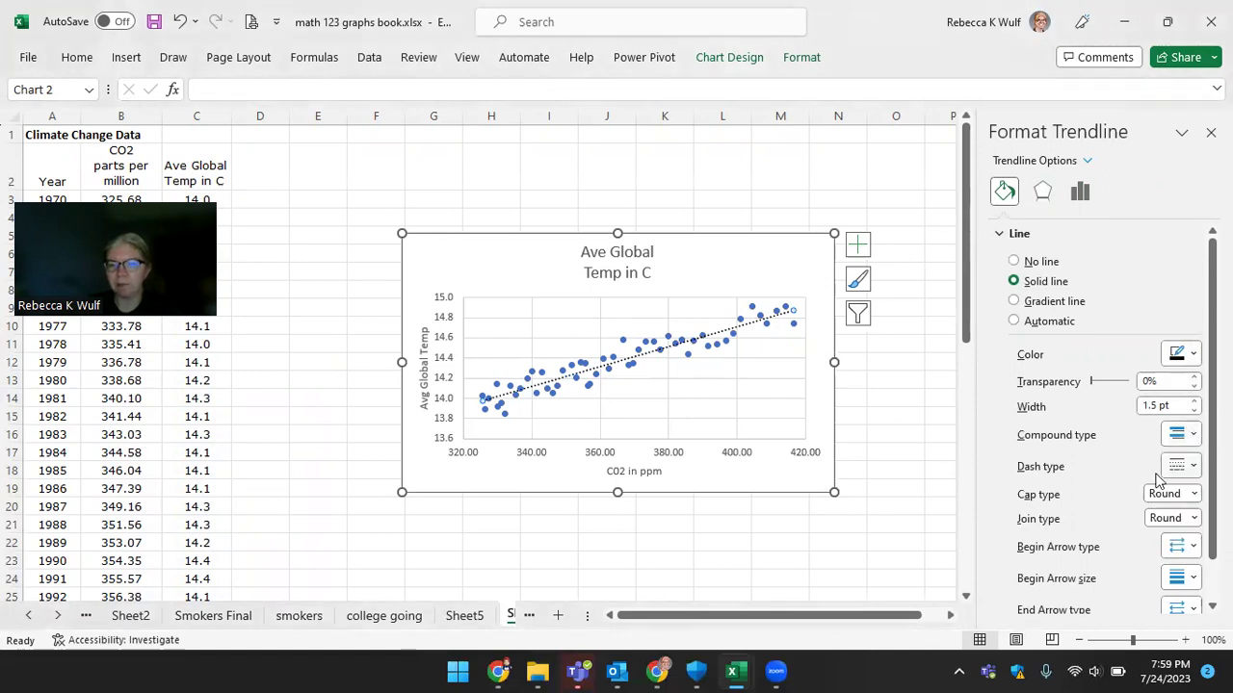
left_click(1181, 466)
left_click(1181, 487)
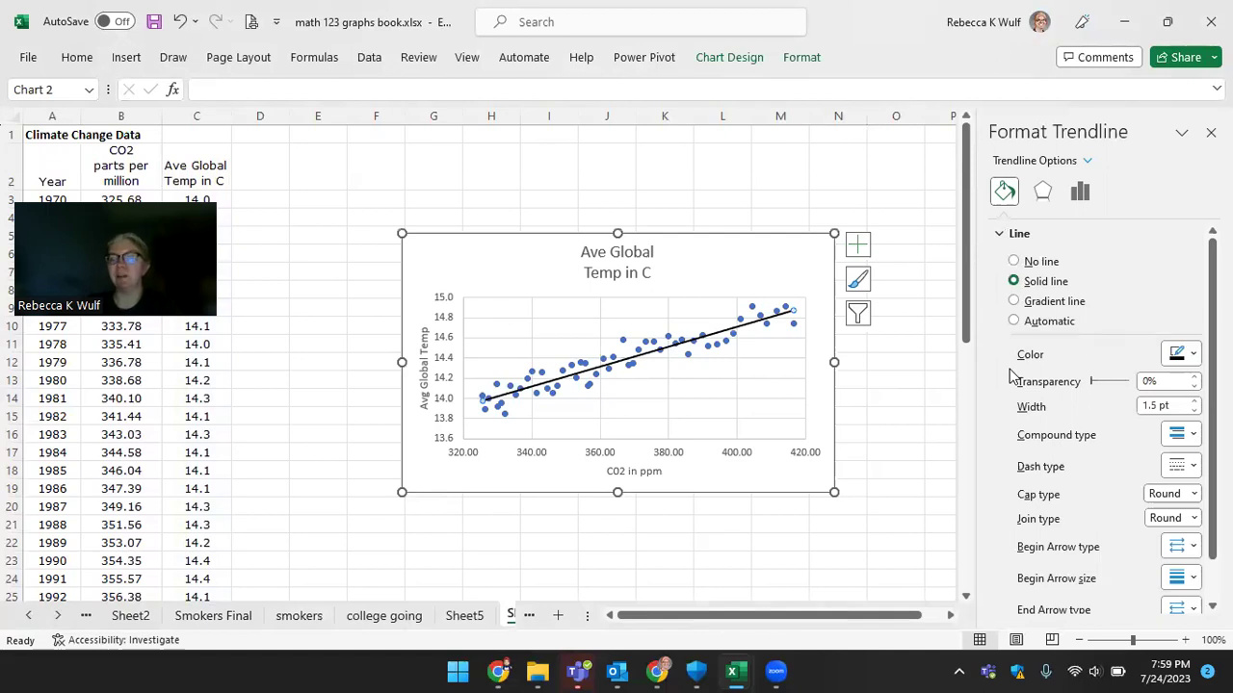
- Review the trendline's remaining line settings and trendline options, close the formatting settings and deselect the chart
scroll(1043, 359, "down", 1)
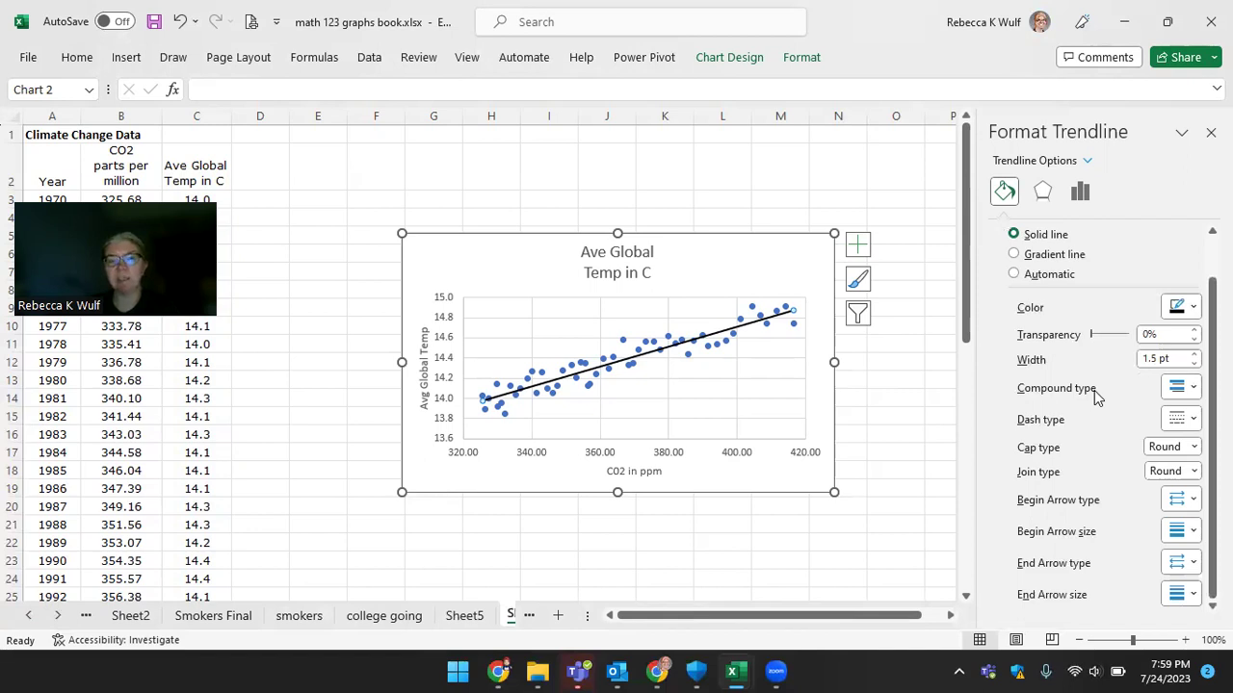
left_click(1078, 195)
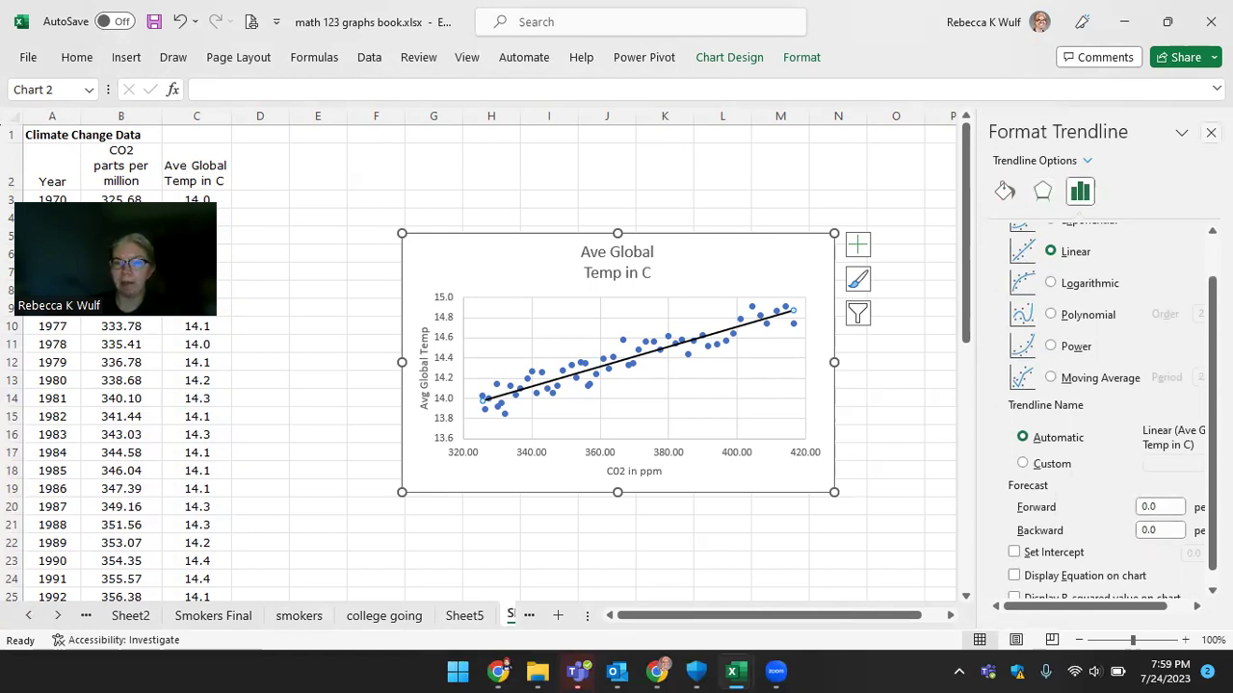
left_click(1211, 132)
left_click(939, 344)
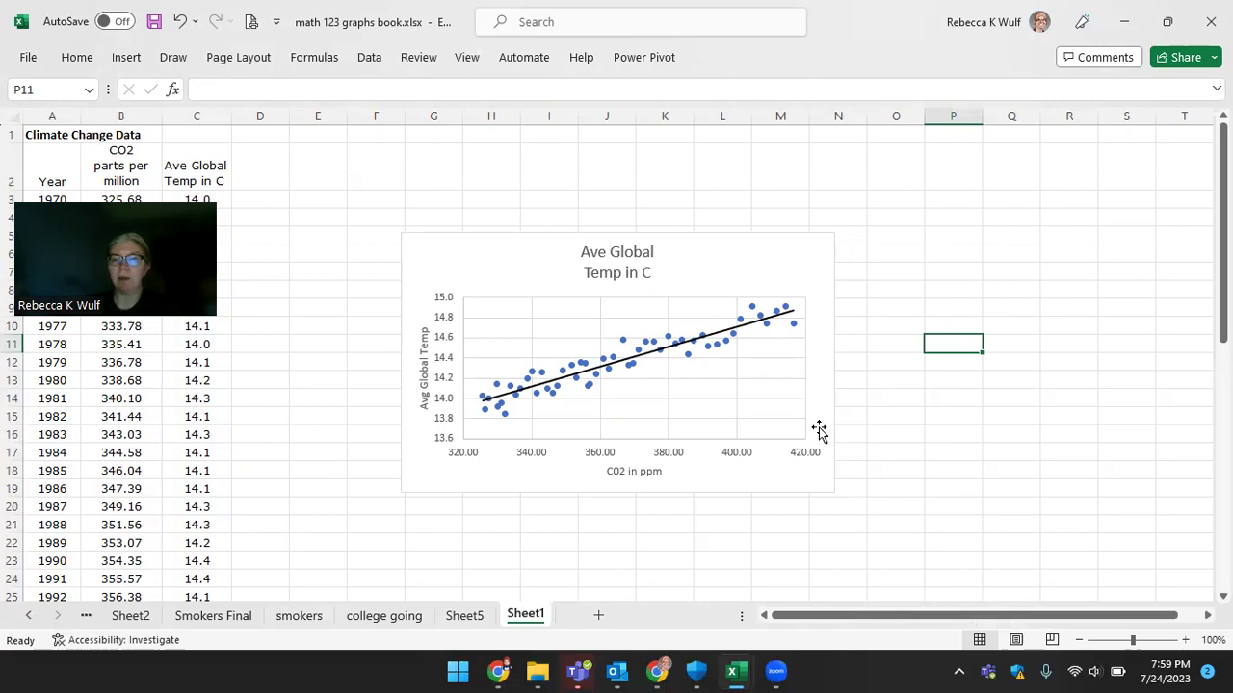
left_click(730, 332)
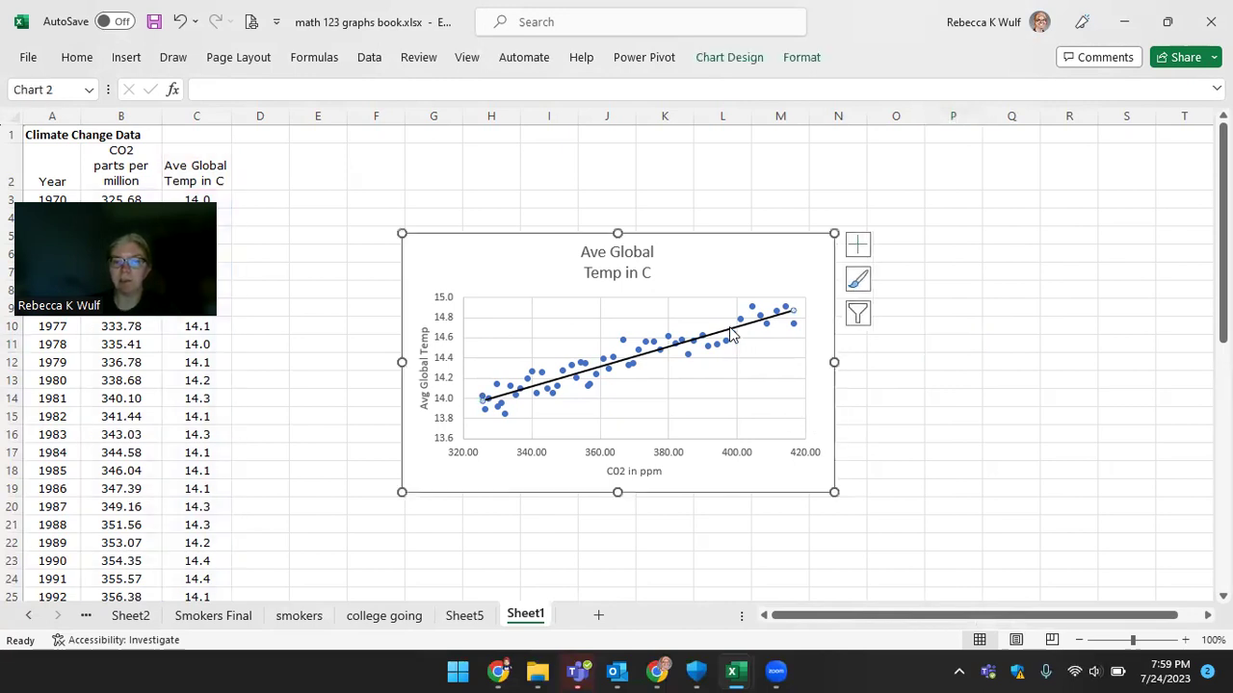
right_click(730, 333)
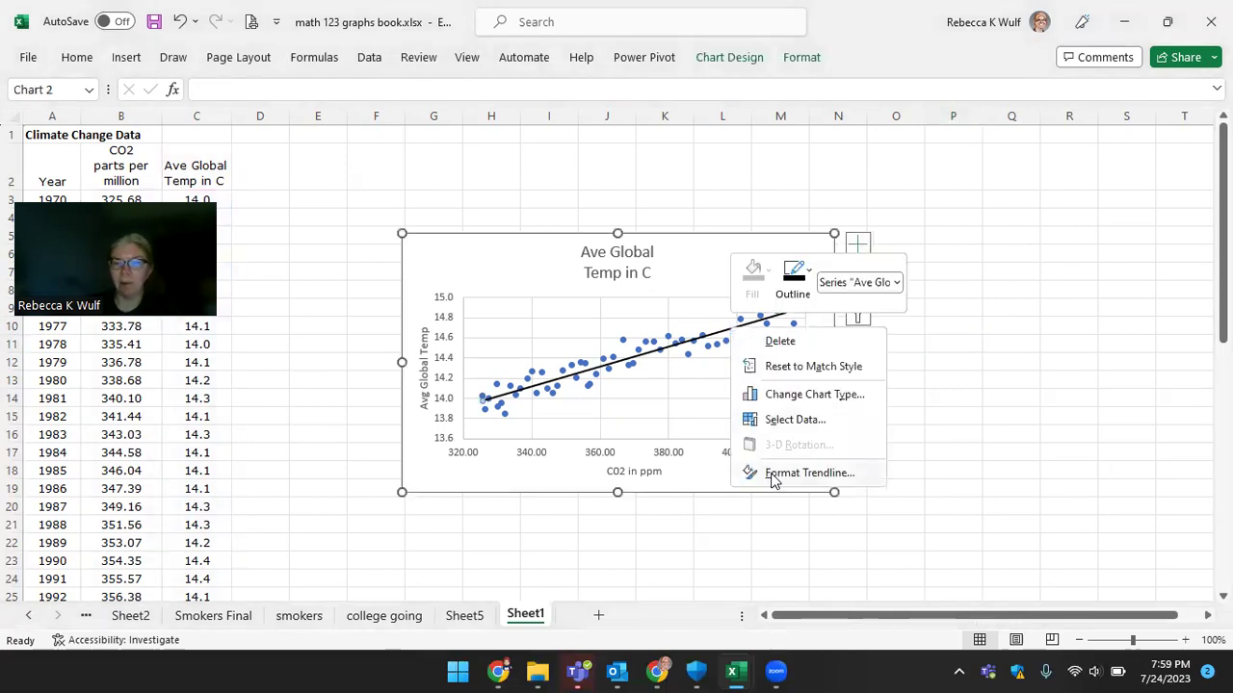
key("Escape")
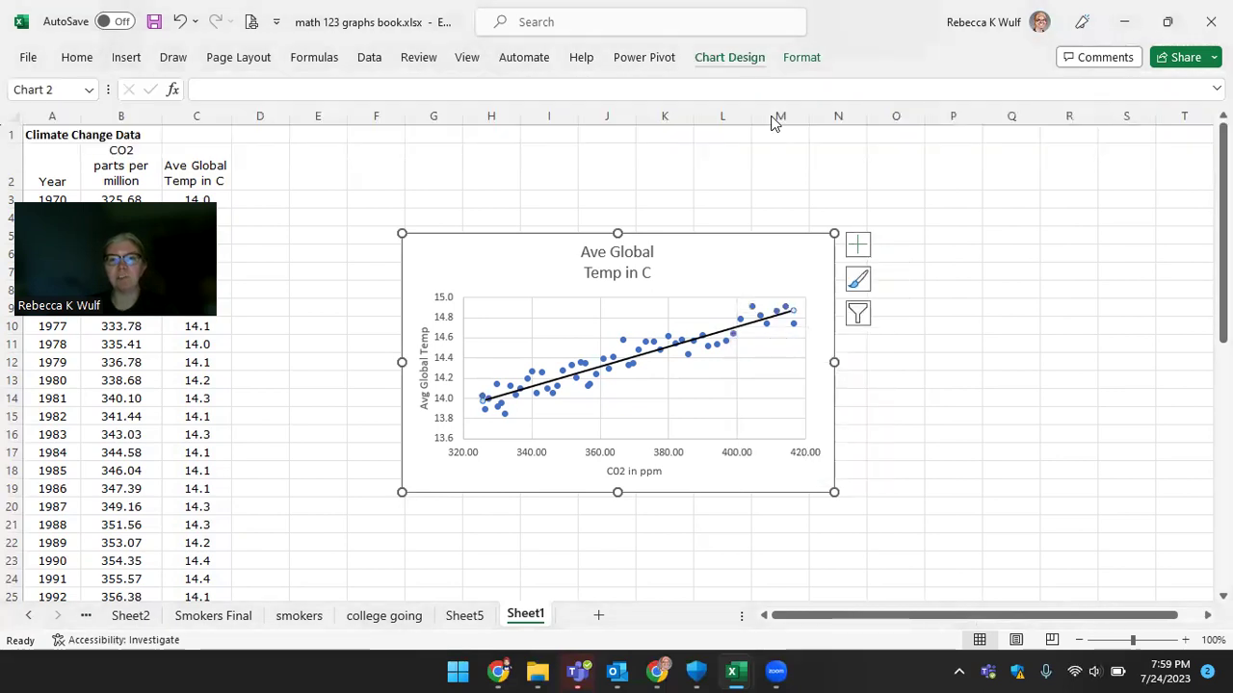
- Display the linear trendline's equation on the chart and move it above the plot area, beside the chart title
key("ctrl+F1")
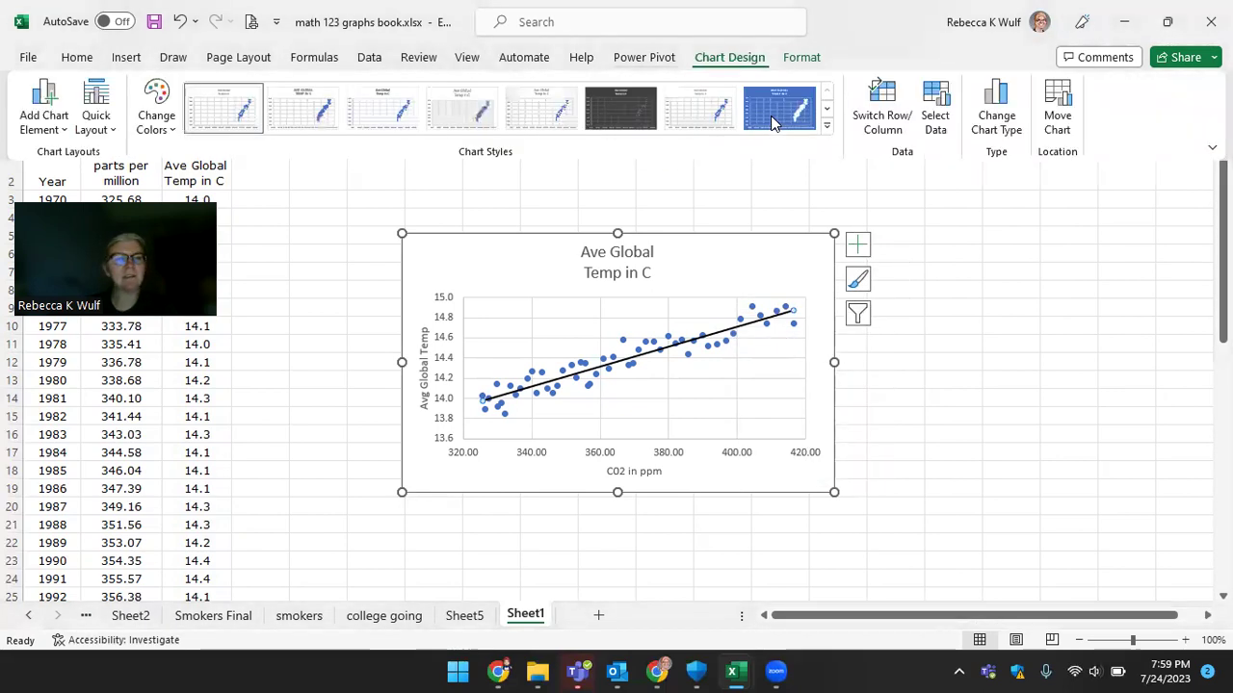
left_click(69, 132)
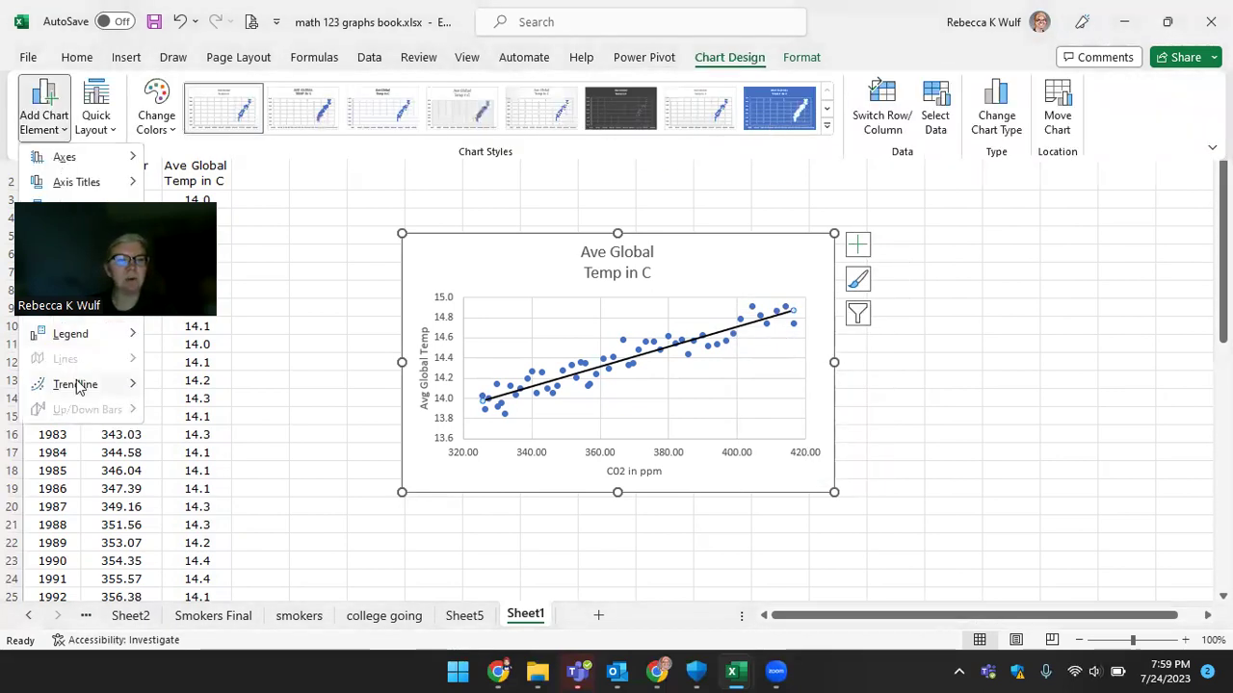
mouse_move(83, 385)
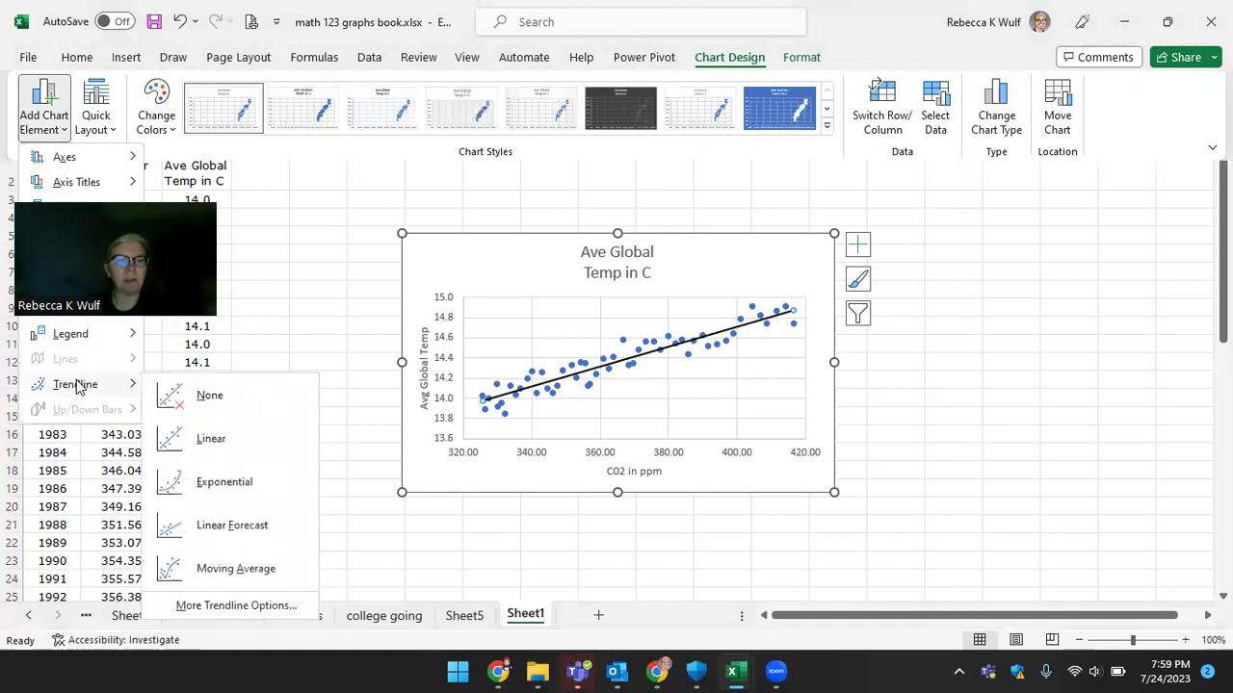
left_click(217, 606)
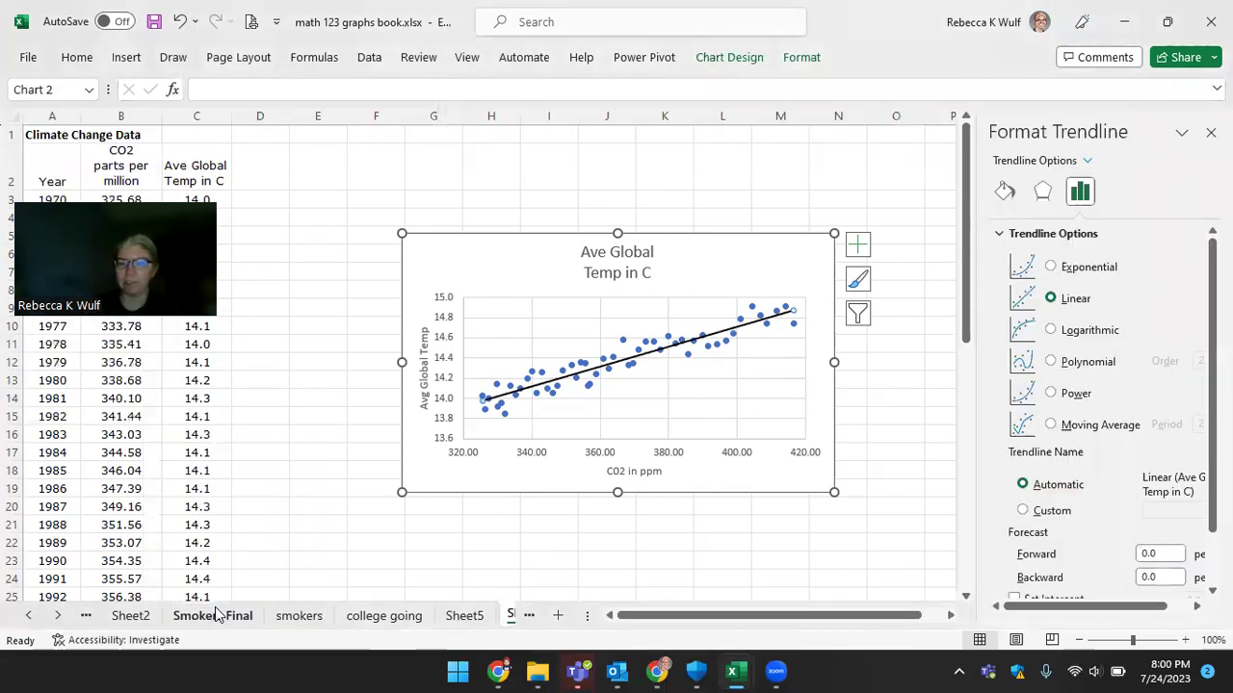
scroll(1087, 503, "down", 2)
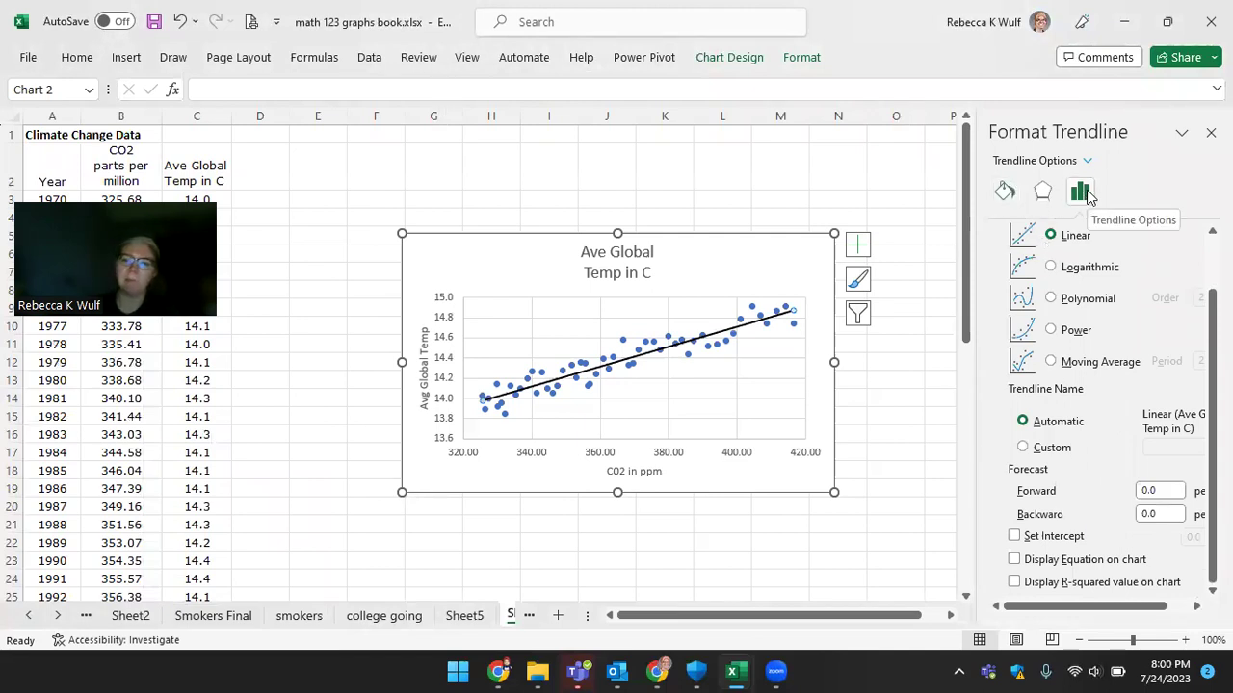
left_click(1014, 559)
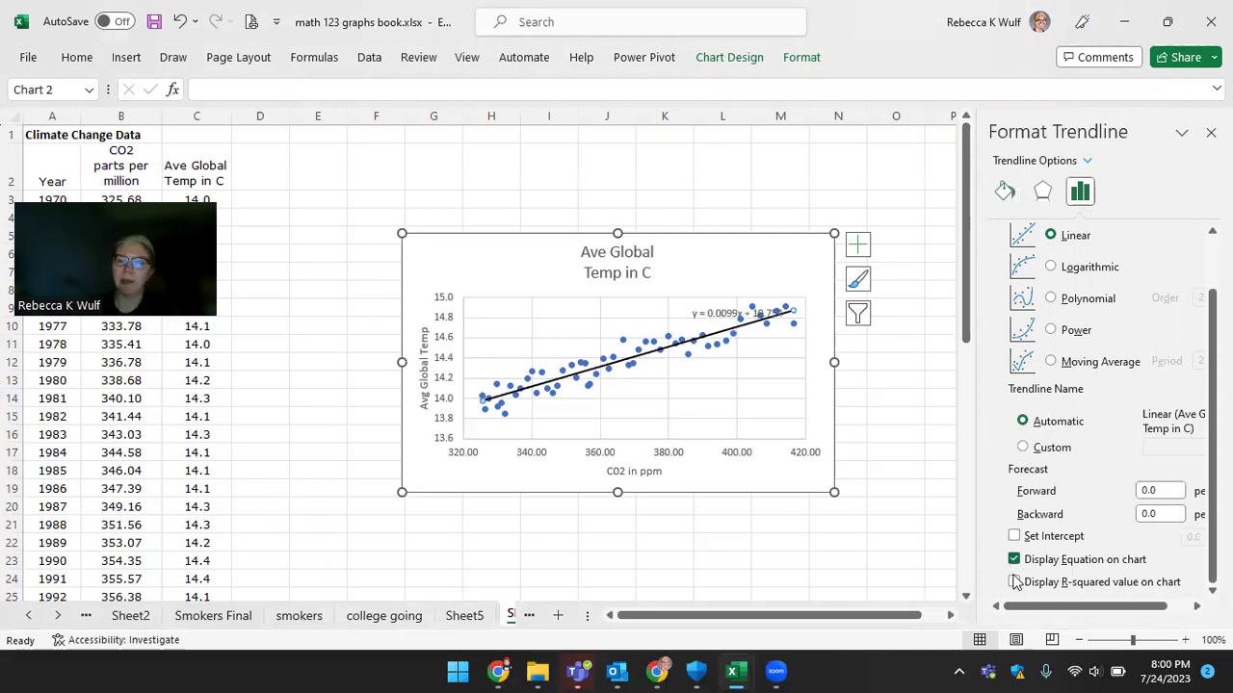
left_click_drag(738, 311, 729, 272)
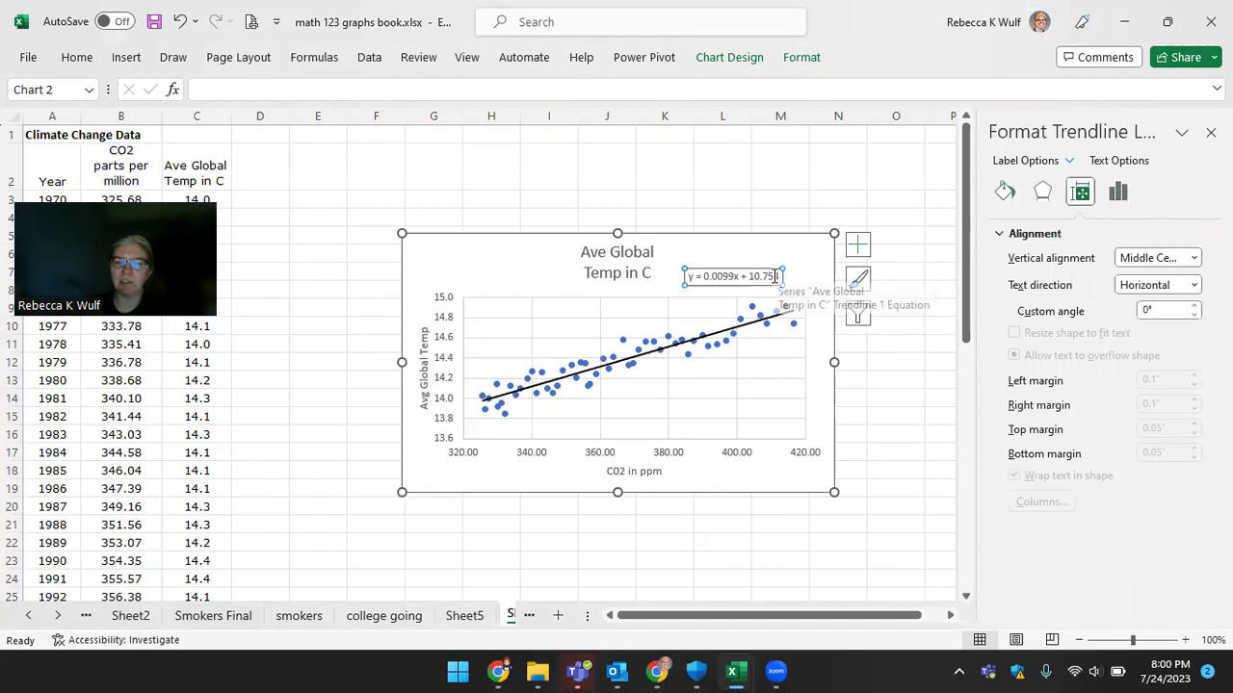
- Enlarge the trendline equation's text to size 12 and make it bold
left_click_drag(780, 276, 681, 279)
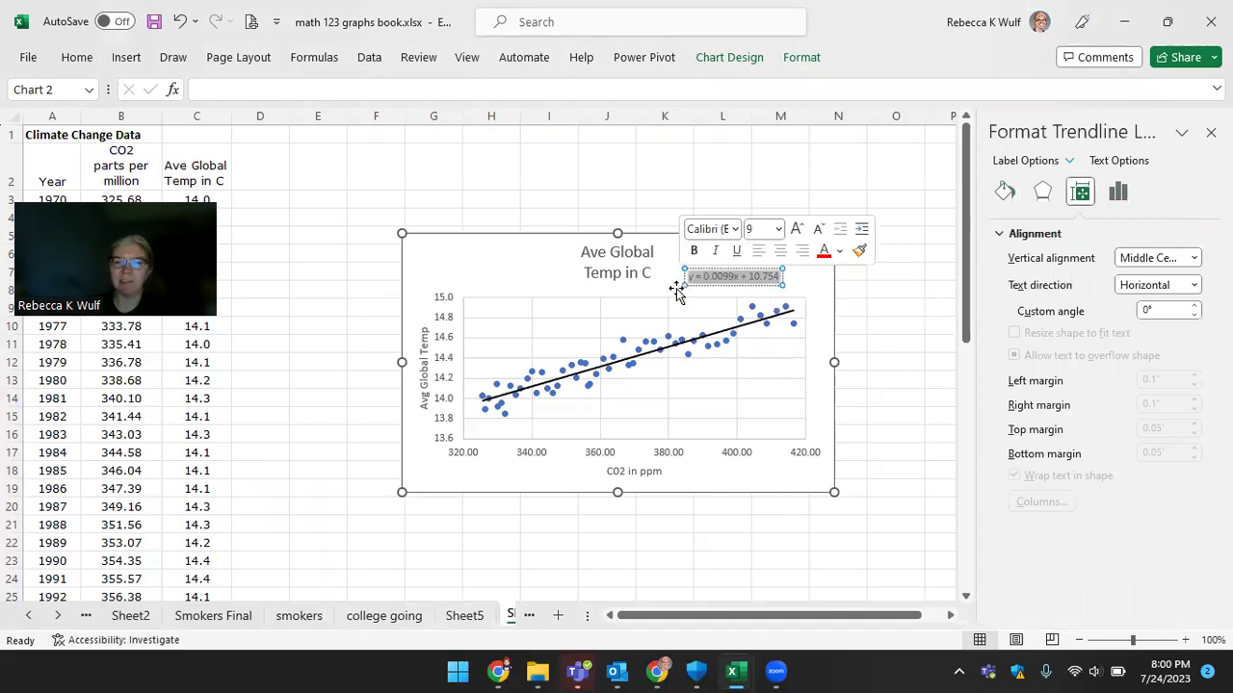
left_click(797, 228)
left_click(796, 229)
left_click(796, 228)
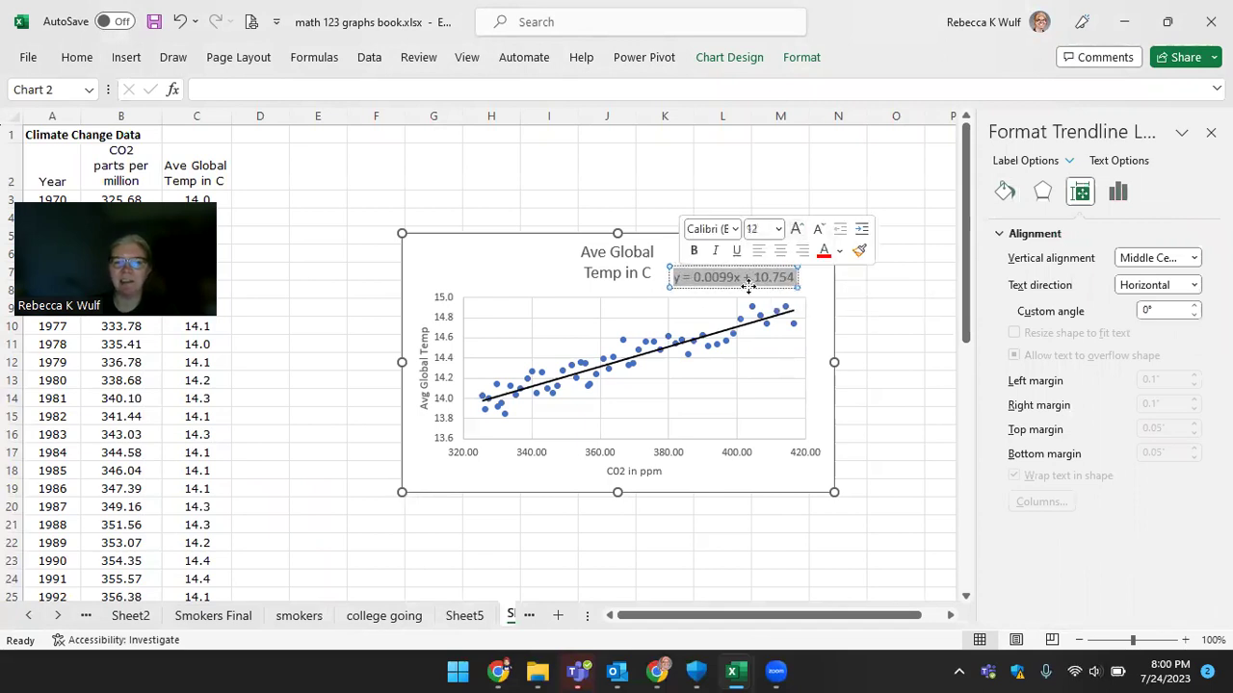
left_click(695, 250)
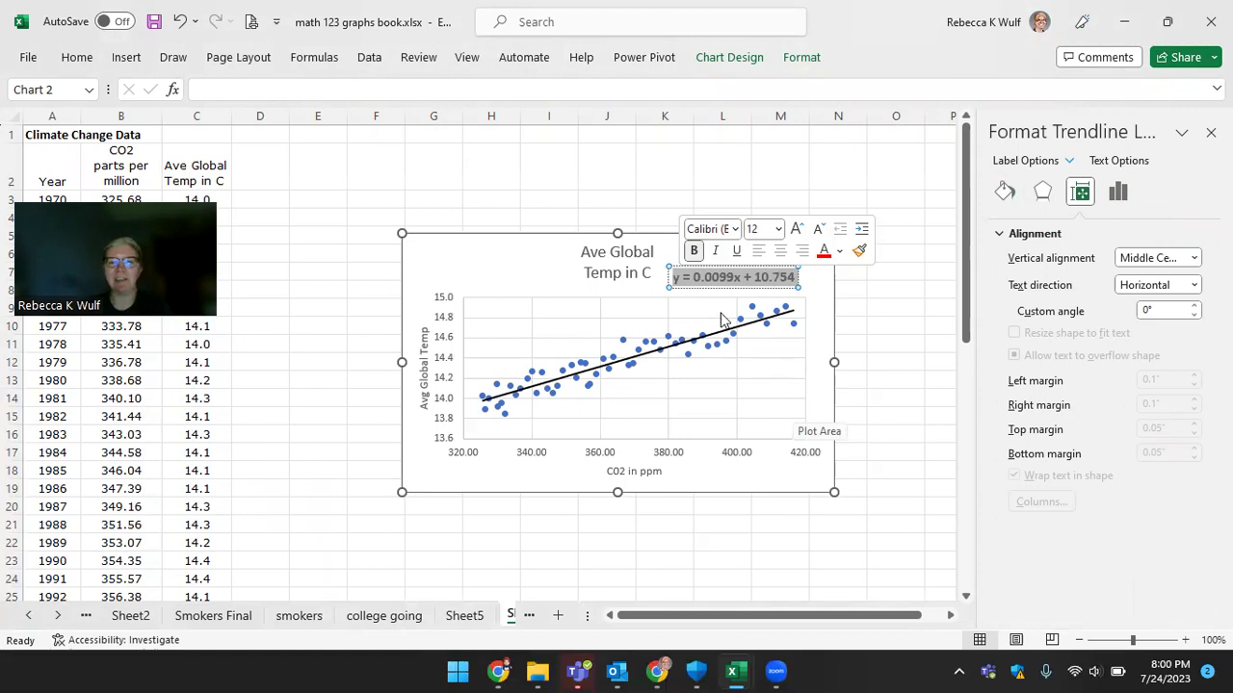
left_click(556, 242)
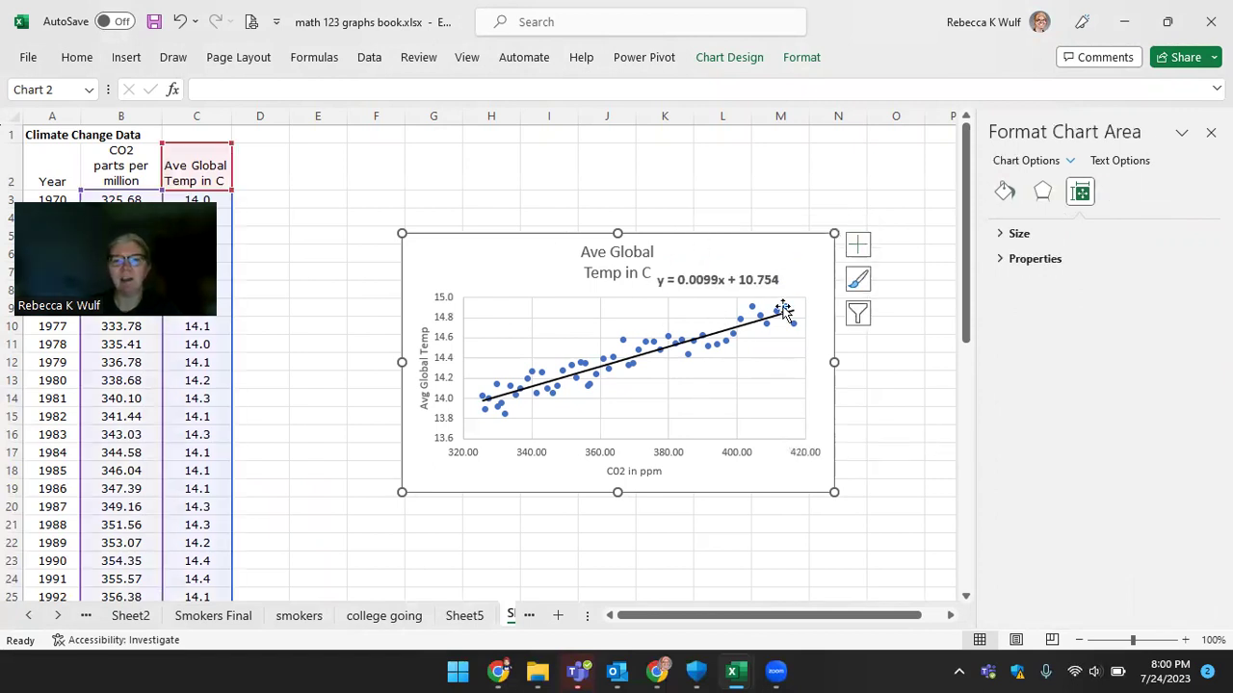
- Turn on the R-squared value display for the trendline and deselect the chart
left_click(749, 331)
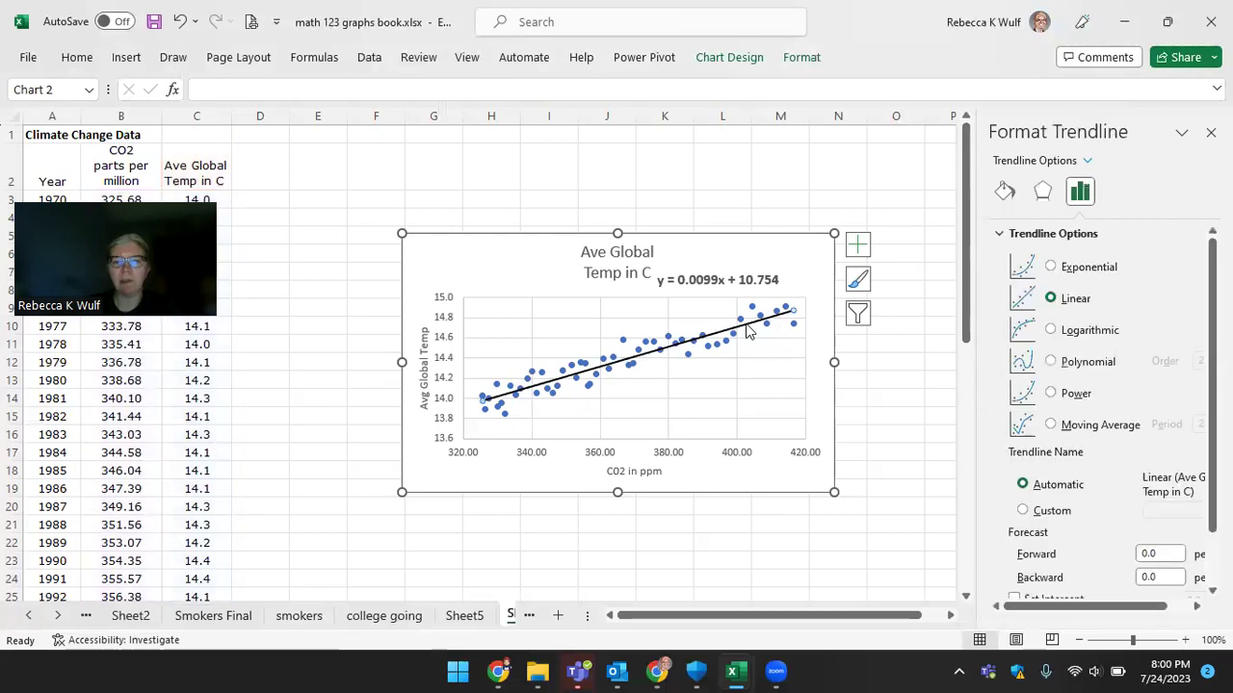
scroll(1040, 515, "down", 2)
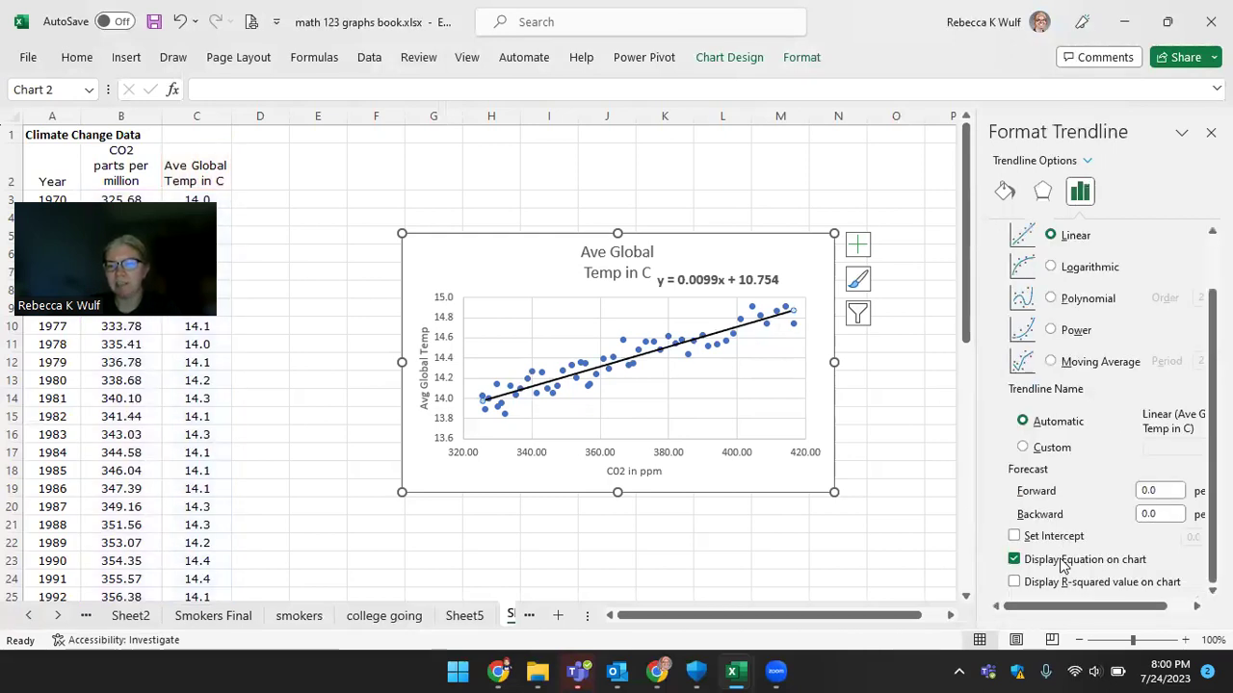
left_click(1014, 583)
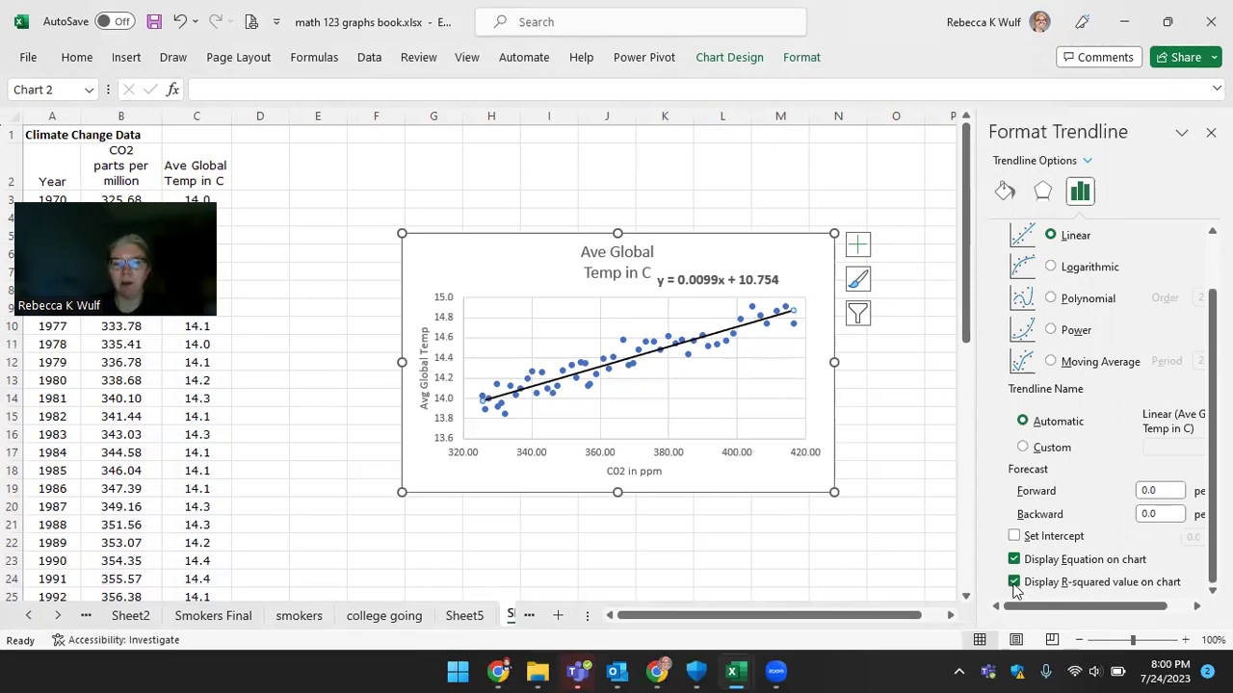
left_click(933, 517)
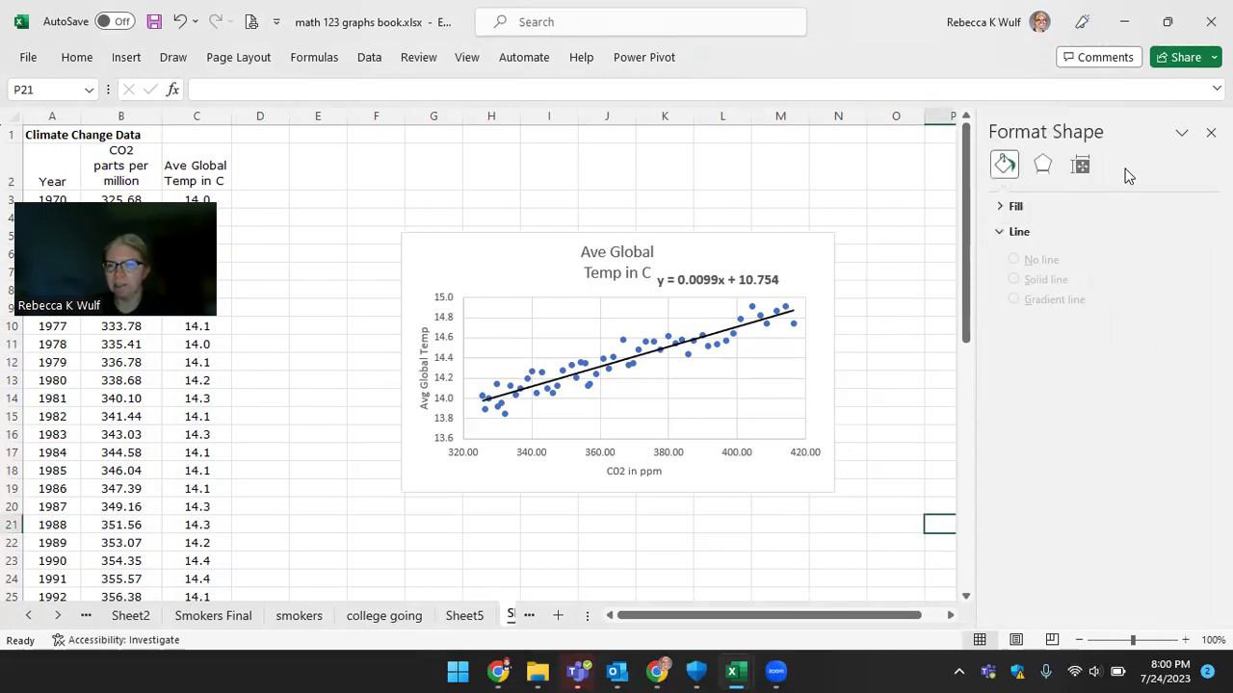
- Shift the trendline equation away from the chart title and move the chart up beside the start of the data table
left_click_drag(753, 280, 770, 281)
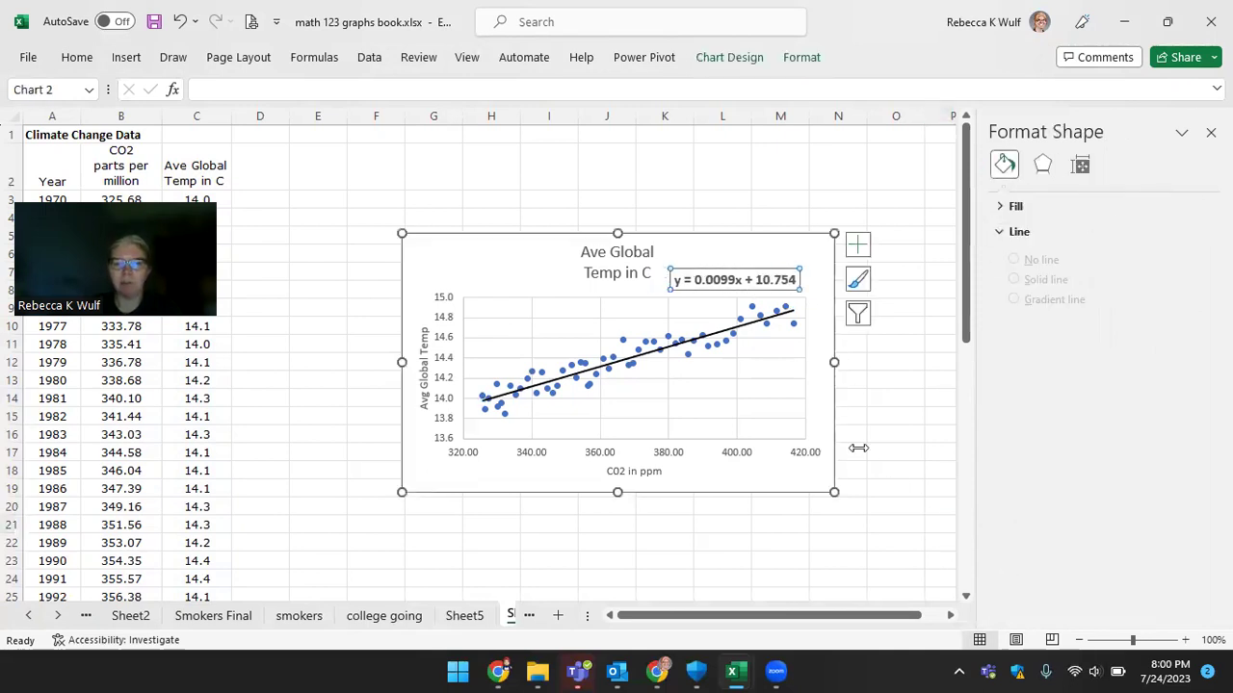
left_click(872, 471)
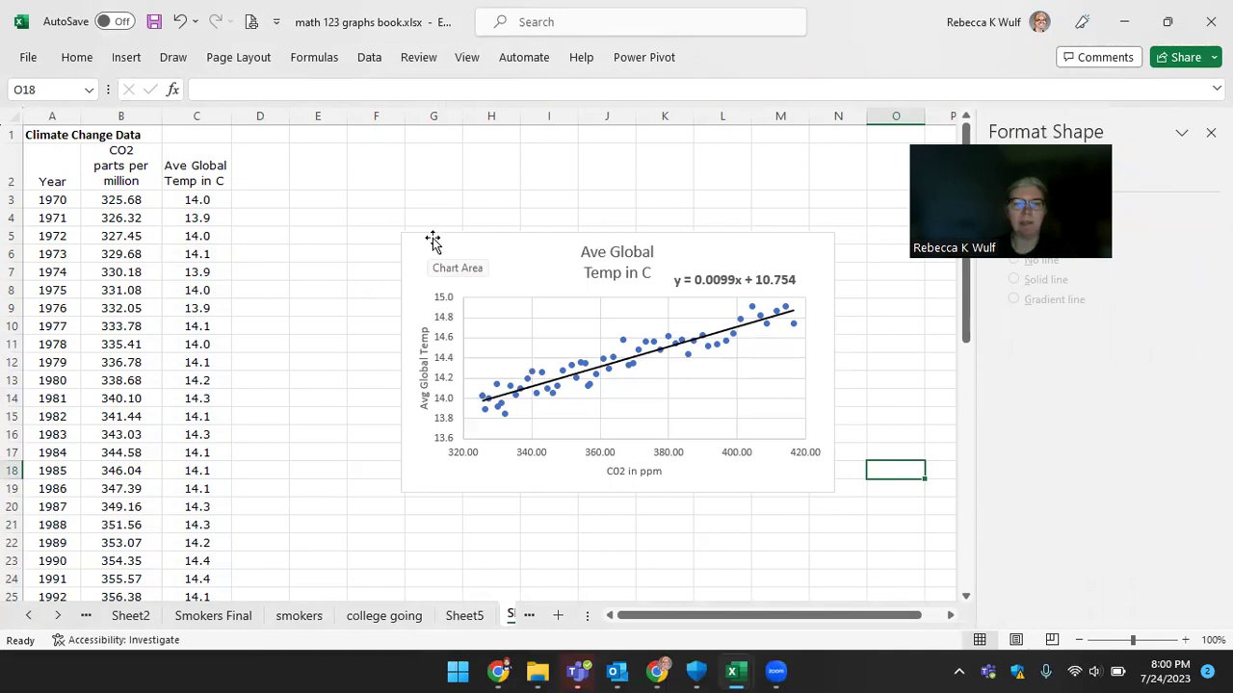
left_click_drag(431, 246, 394, 169)
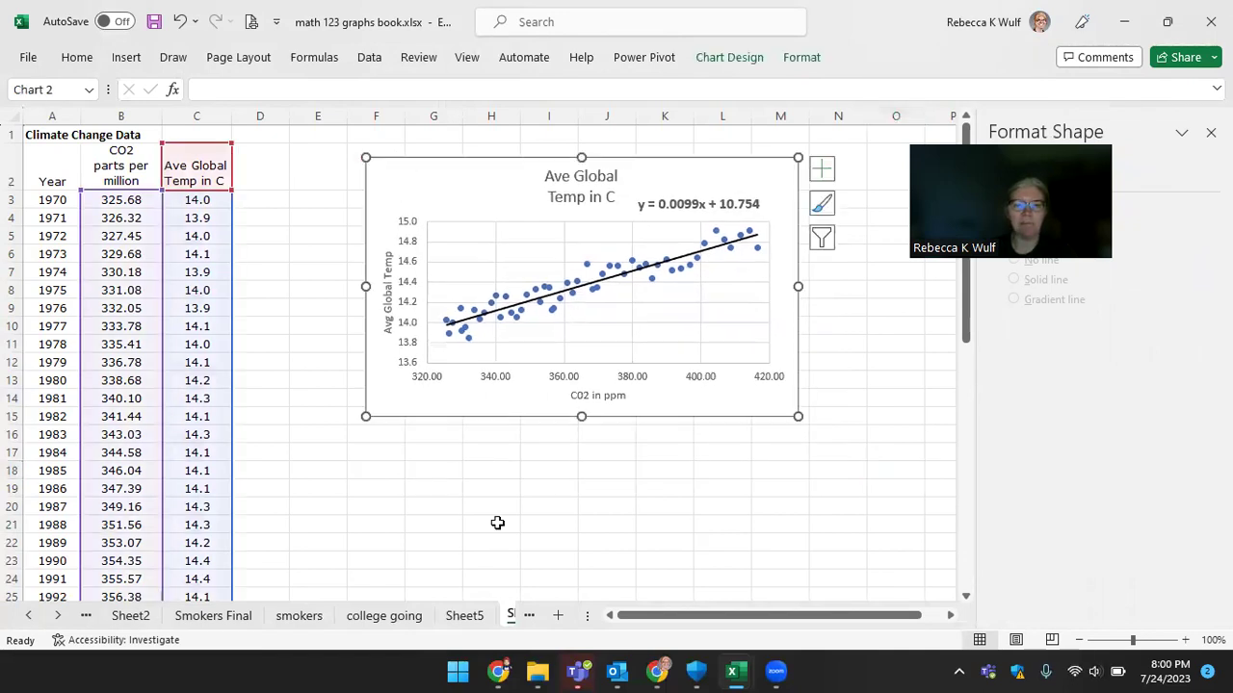
- Switch to Chrome and examine the two Average Global Temperature 1970-2021 graphs on page 15 of the textbook PDF
left_click(658, 672)
scroll(501, 504, "down", 4)
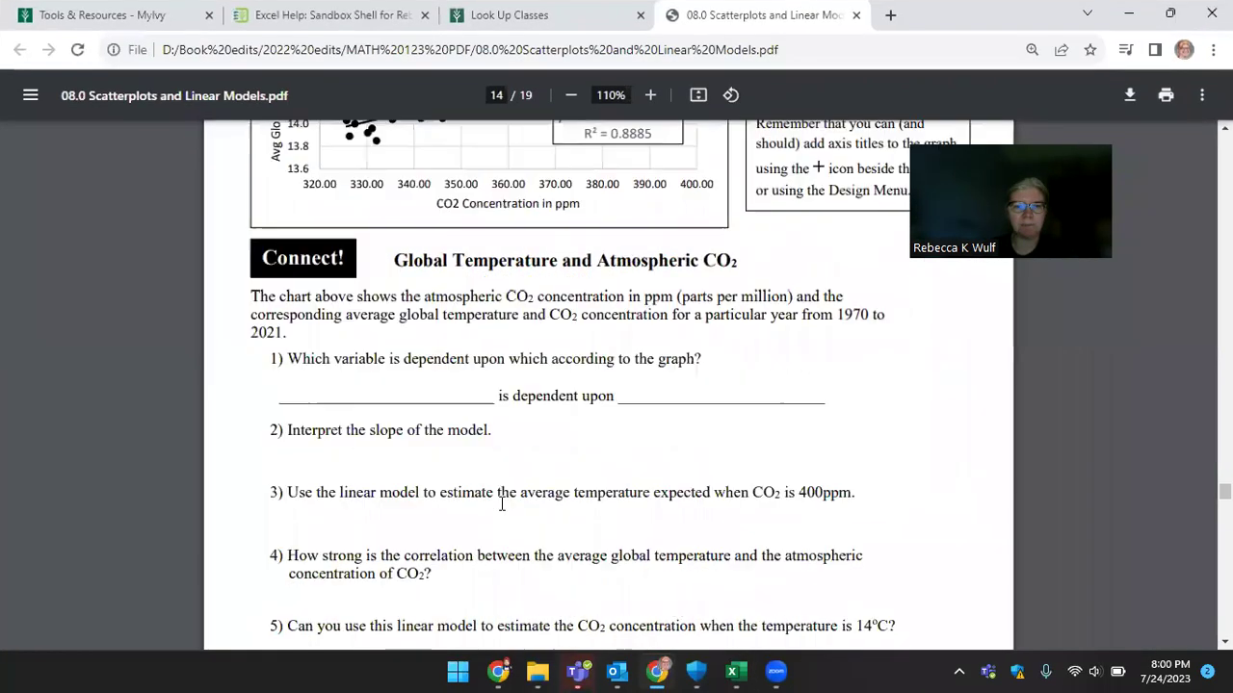
scroll(501, 503, "down", 8)
scroll(504, 508, "down", 1)
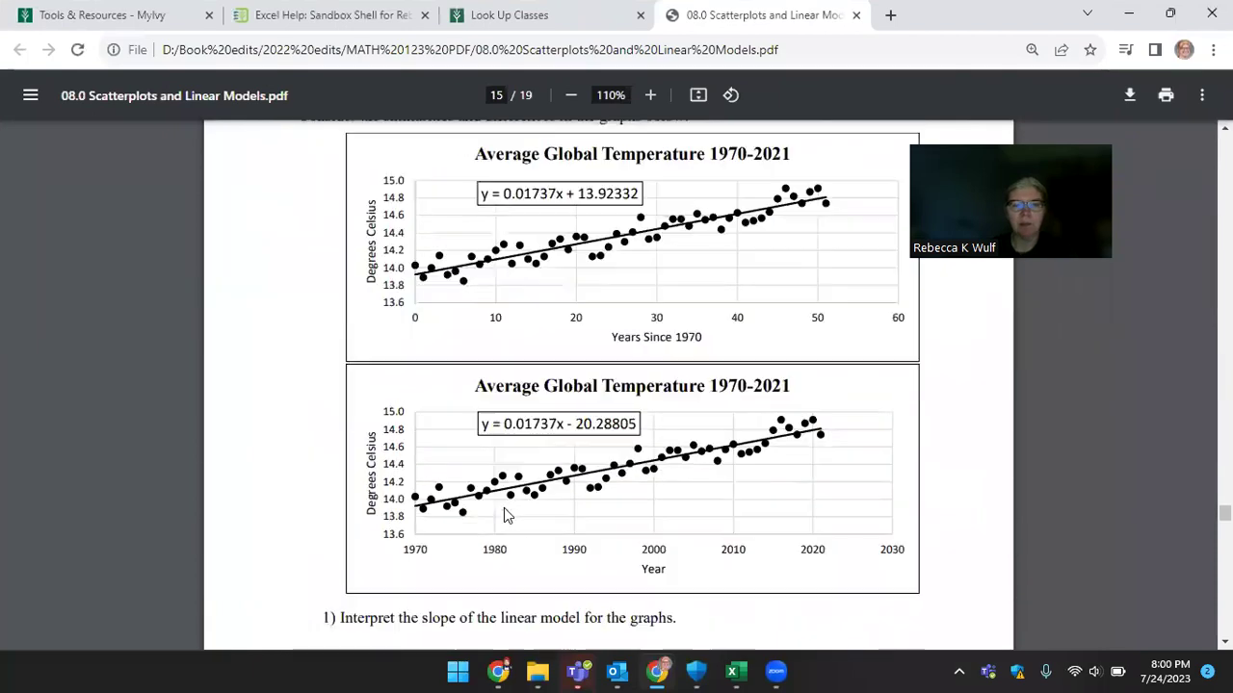
scroll(504, 516, "down", 1)
scroll(606, 368, "up", 2)
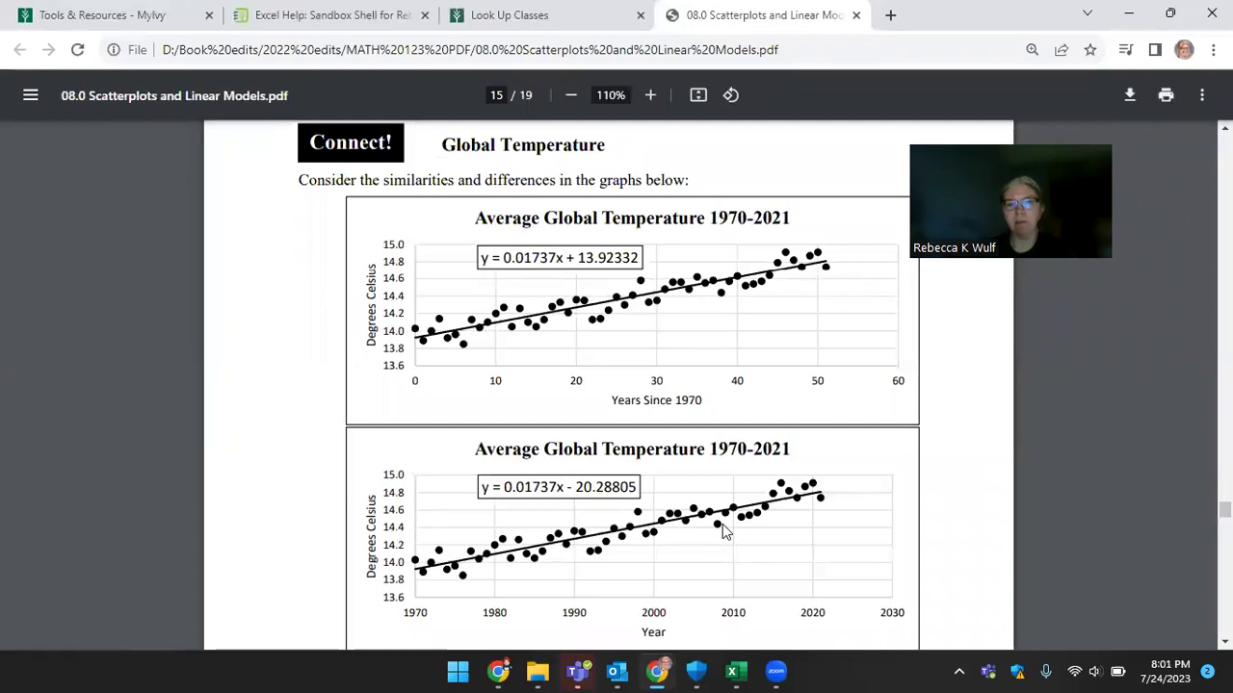
- Switch back to Excel and select the Year data in A2:A54 together with the average global temperature data in C2:C54
left_click(732, 671)
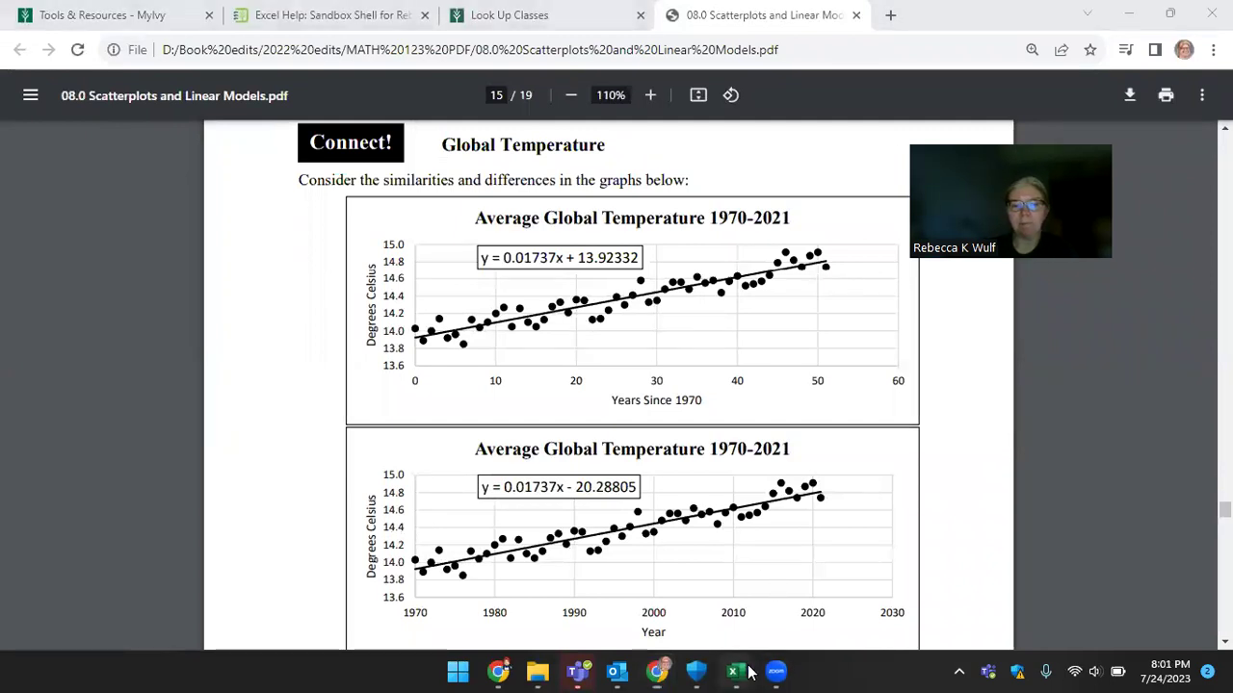
left_click(800, 626)
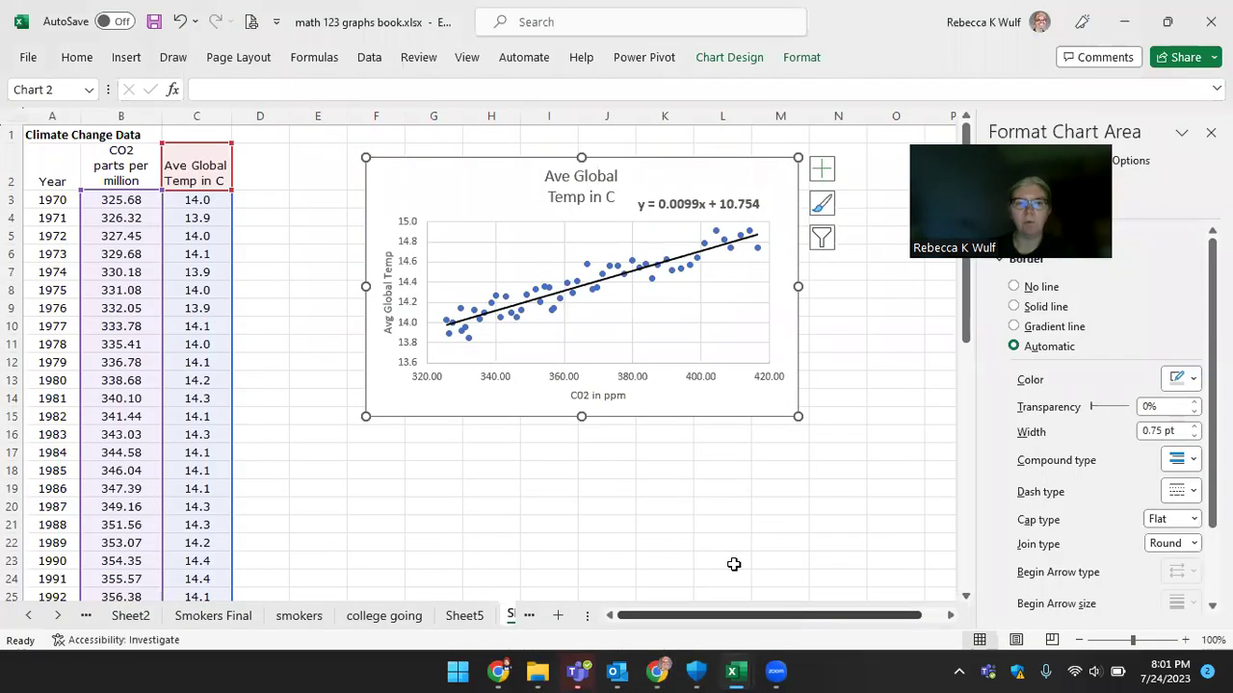
left_click(542, 476)
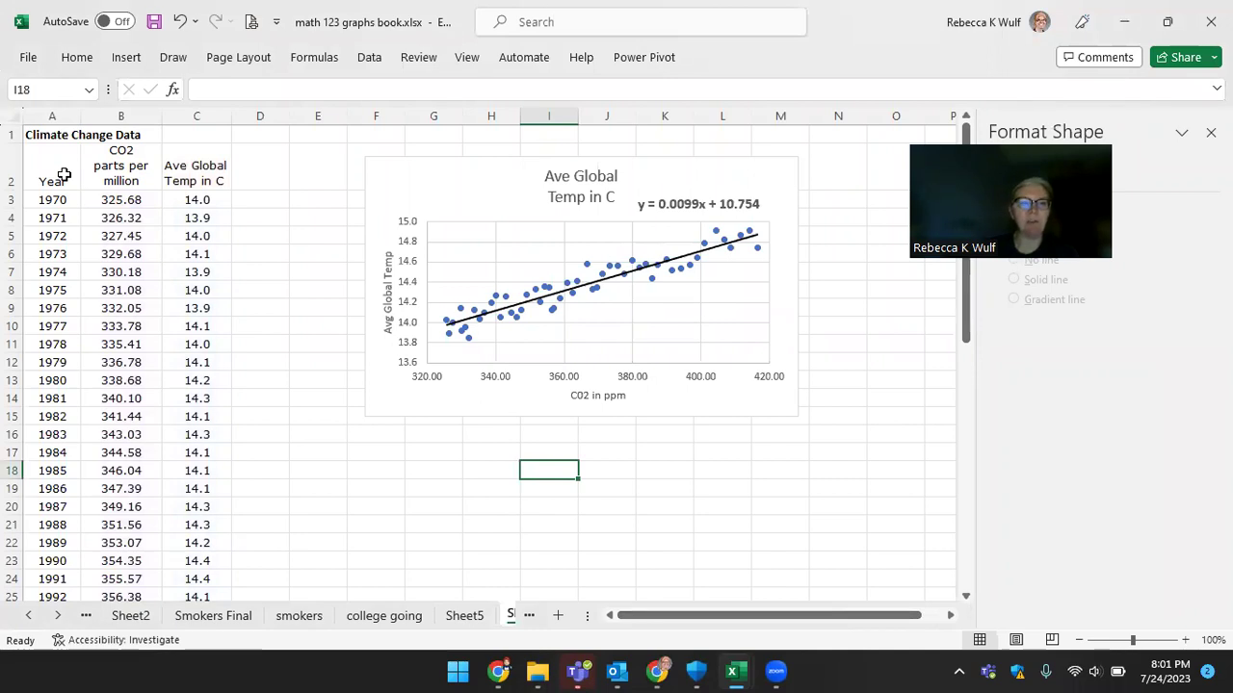
left_click_drag(63, 174, 56, 572)
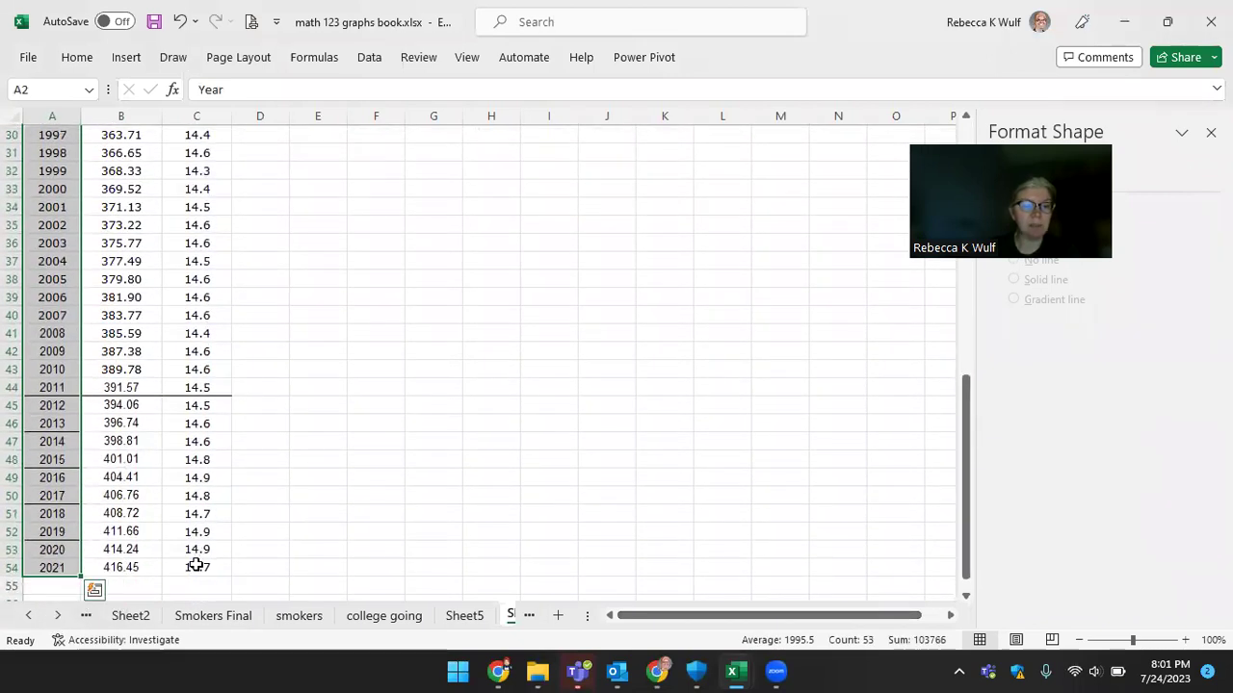
scroll(183, 492, "up", 10)
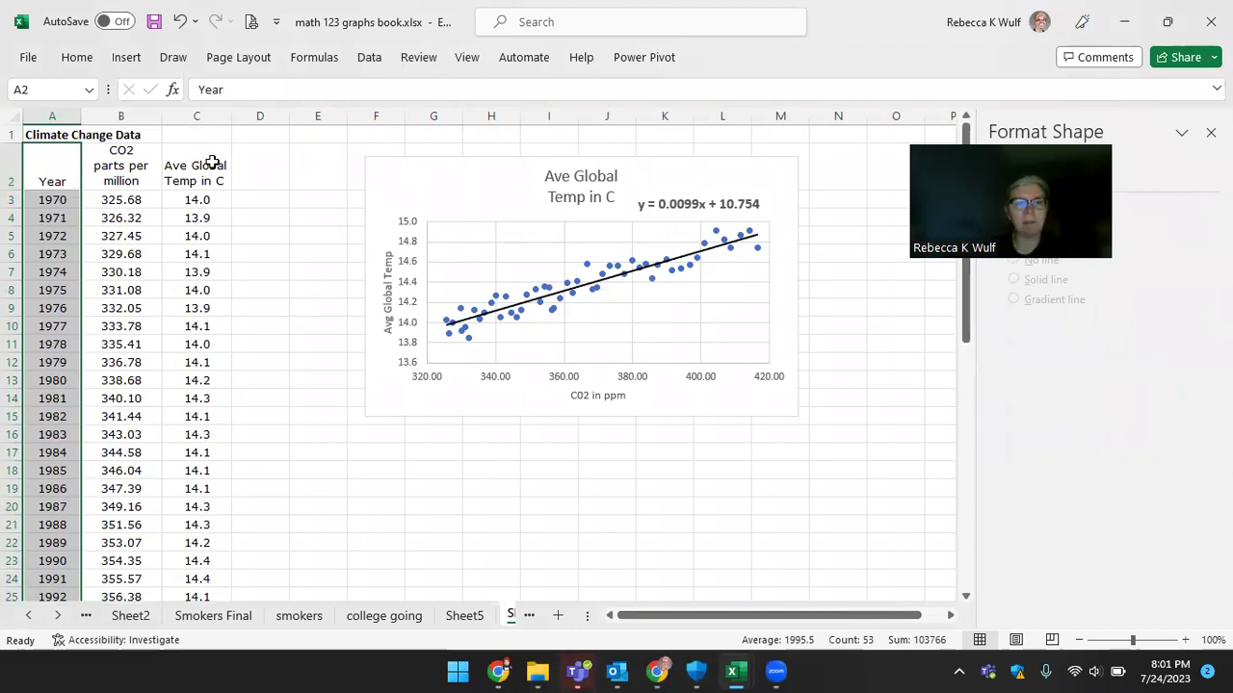
left_click_drag(212, 164, 186, 550)
scroll(198, 379, "up", 10)
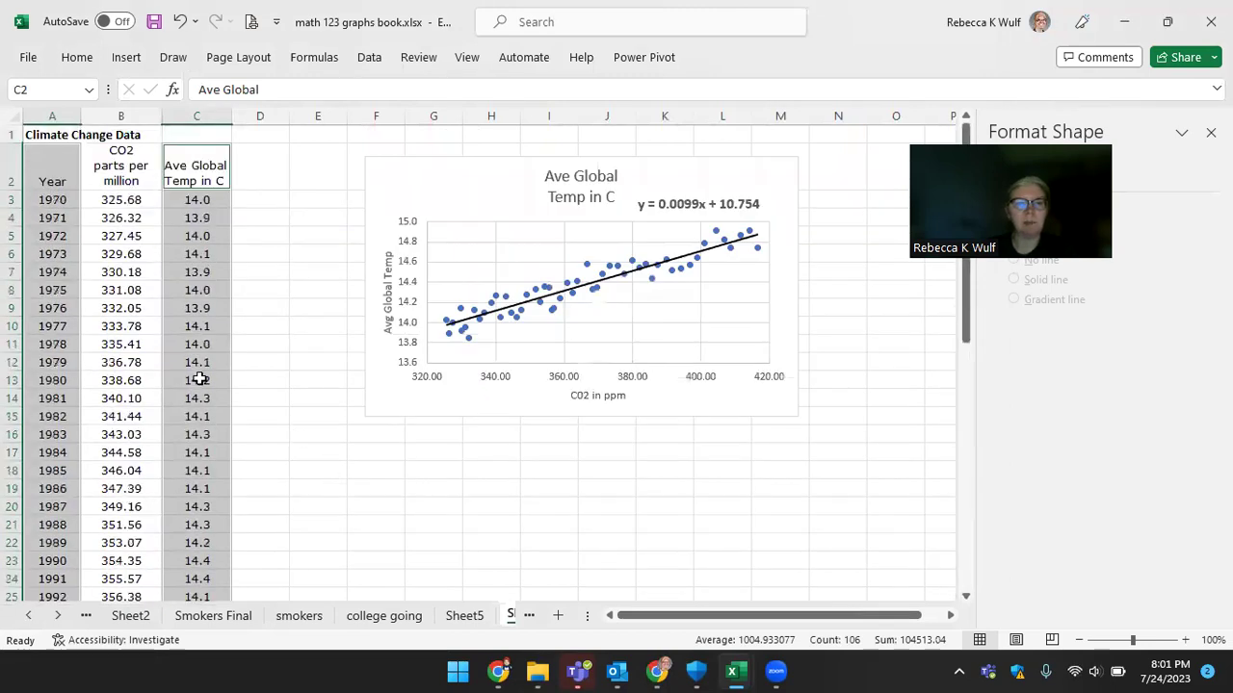
- Insert a markers-only scatter chart from the selected year and temperature data
left_click(127, 58)
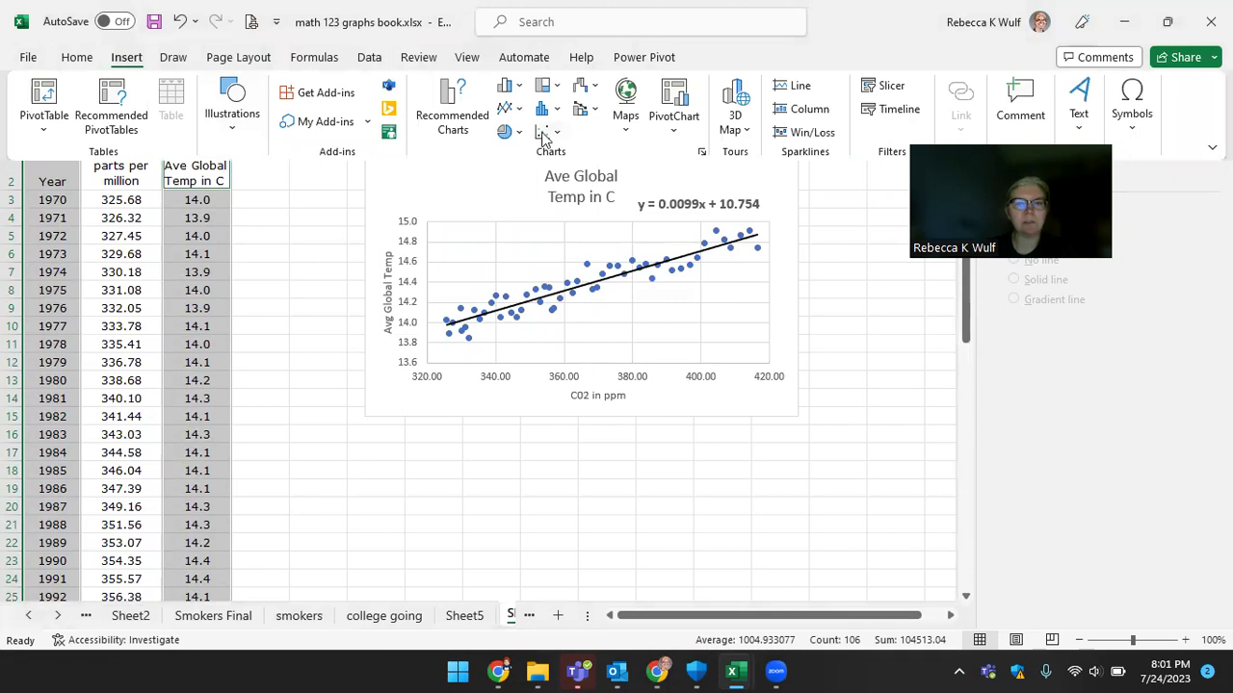
left_click(542, 135)
left_click(559, 194)
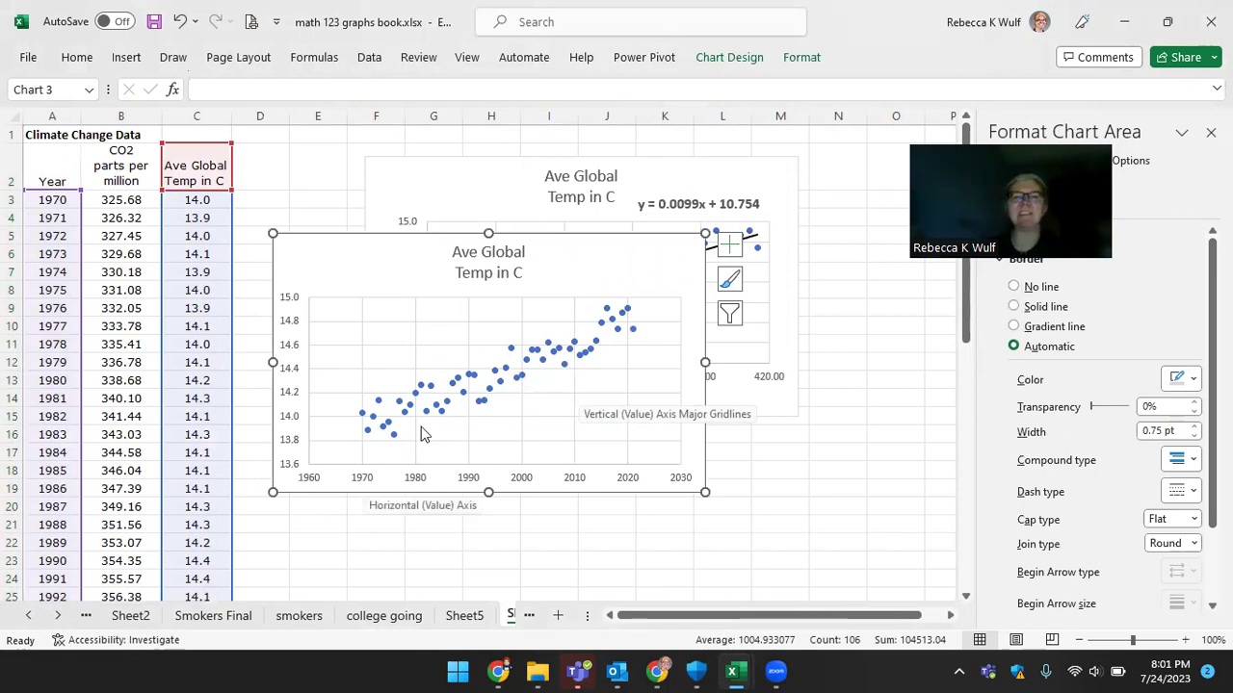
- Add a linear trendline to the data series of the new year-based temperature chart
left_click(467, 345)
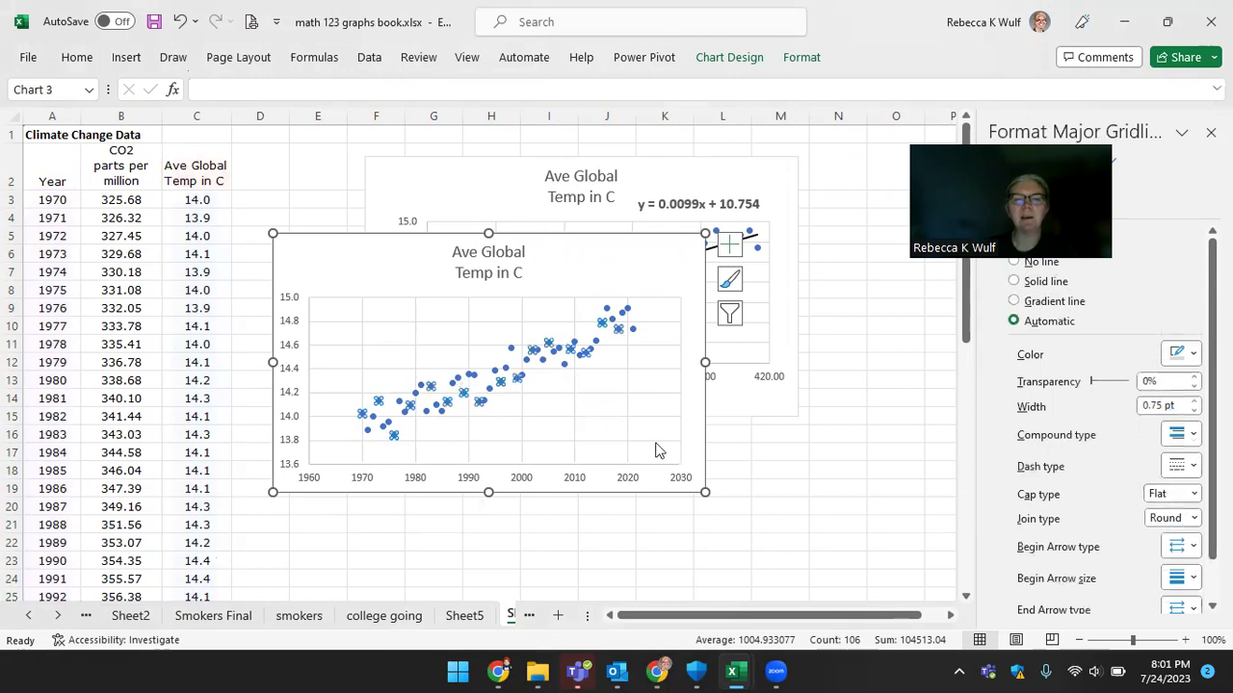
key("Down")
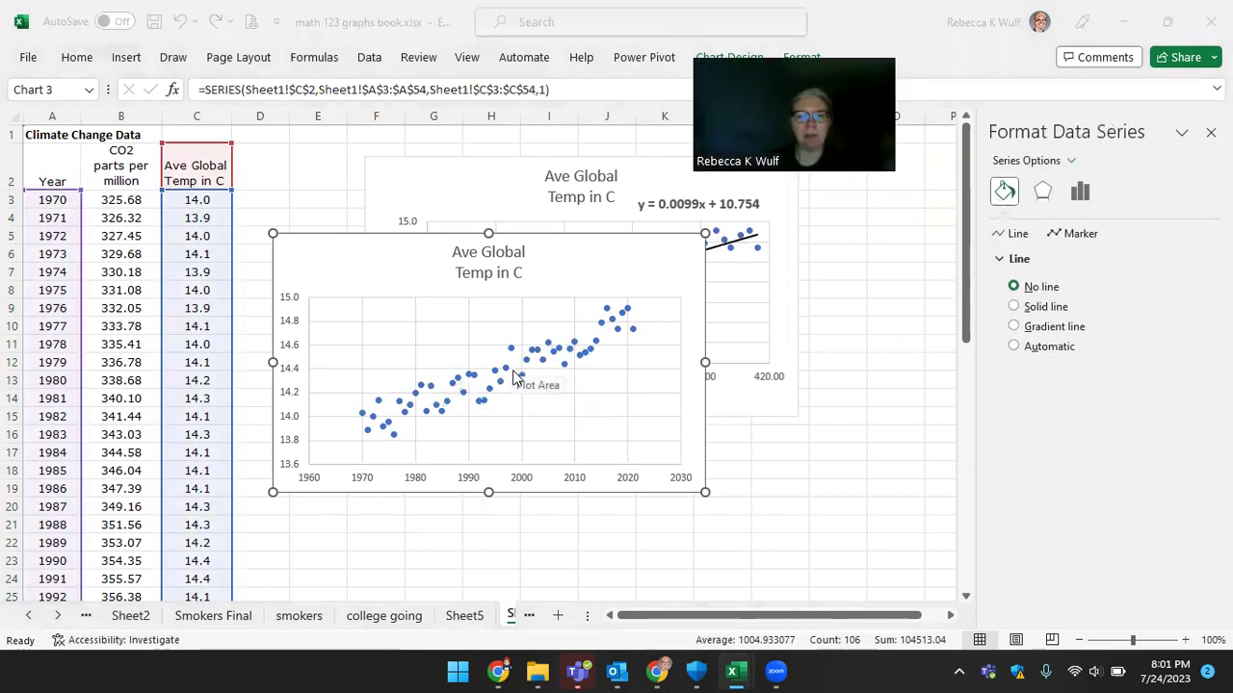
left_click(510, 377)
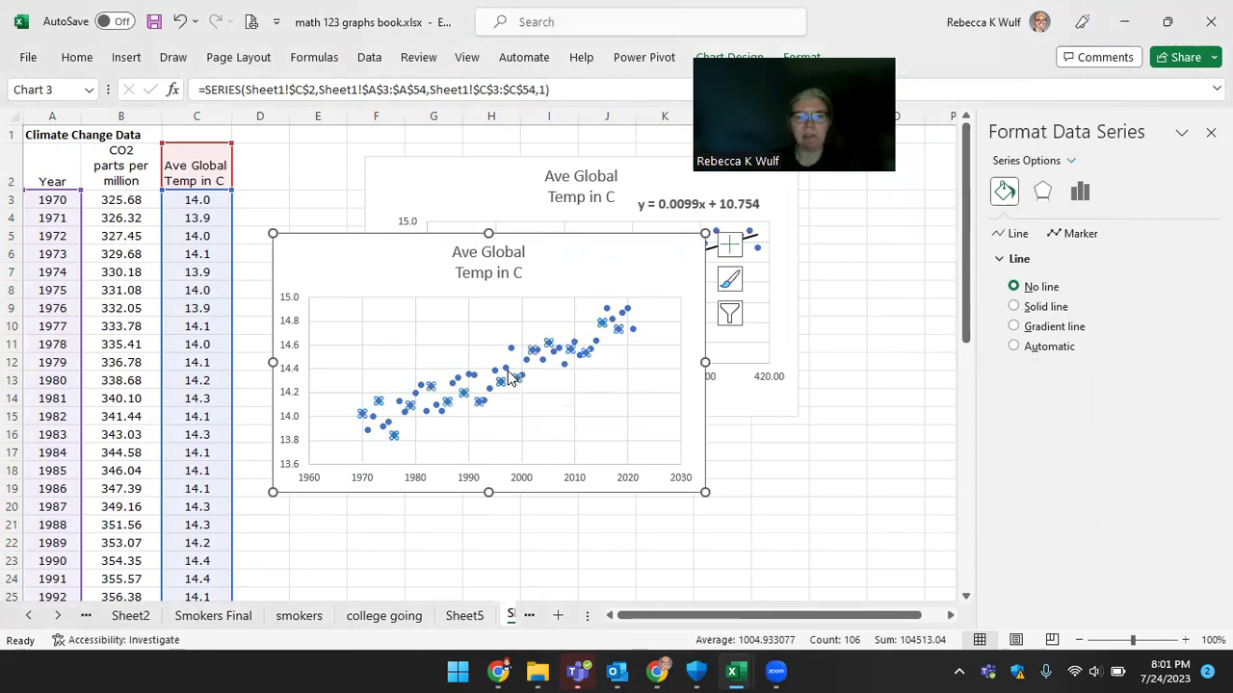
right_click(511, 378)
left_click(607, 547)
- Display the new trendline's equation on the year-based chart and place it above the plot area, beside the chart title
scroll(1065, 358, "down", 2)
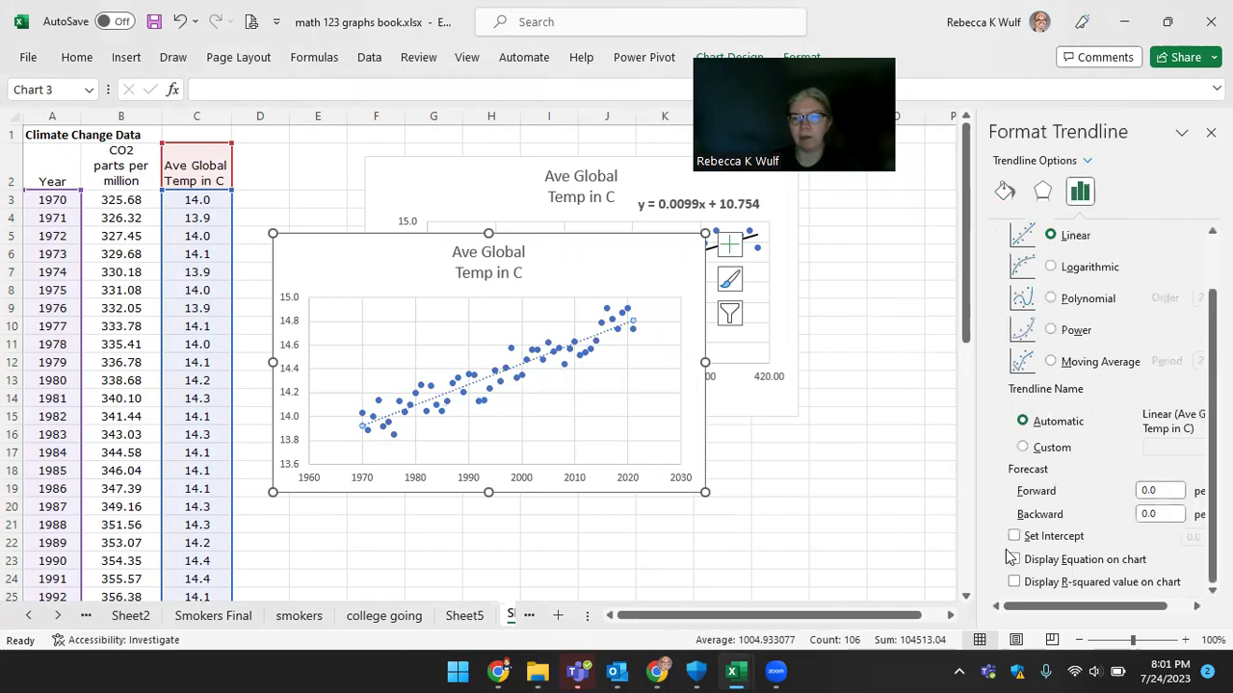
left_click(1014, 560)
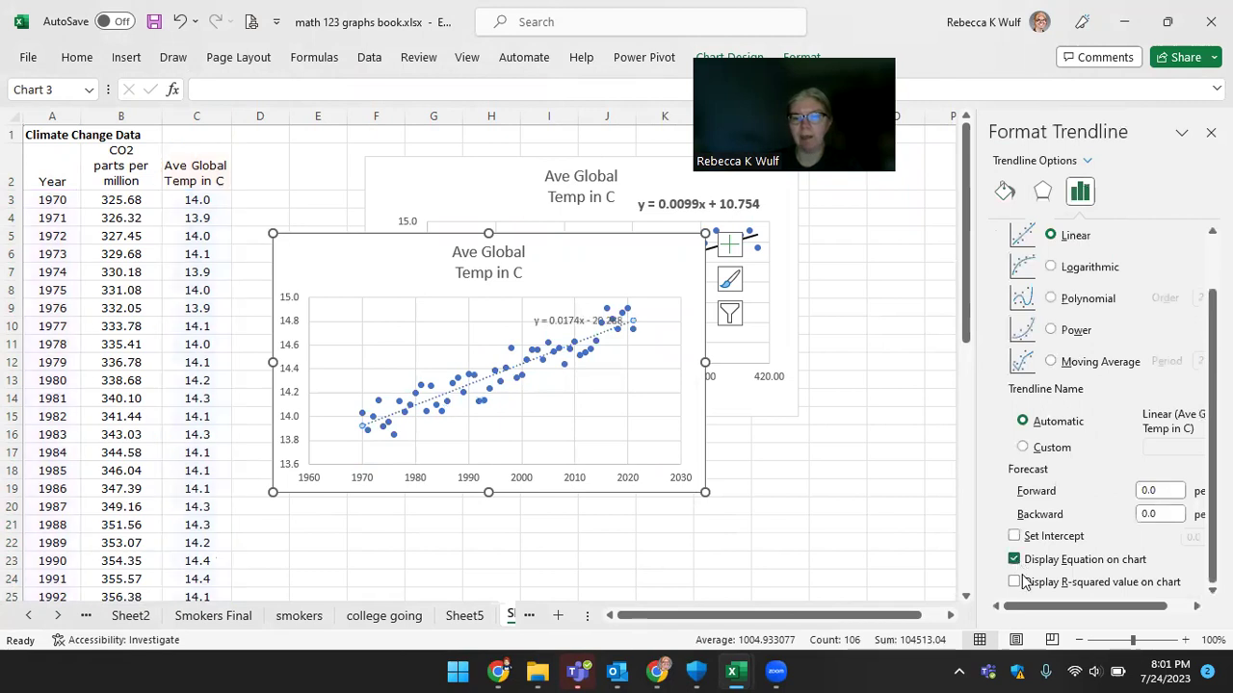
left_click(565, 323)
left_click_drag(570, 274, 583, 260)
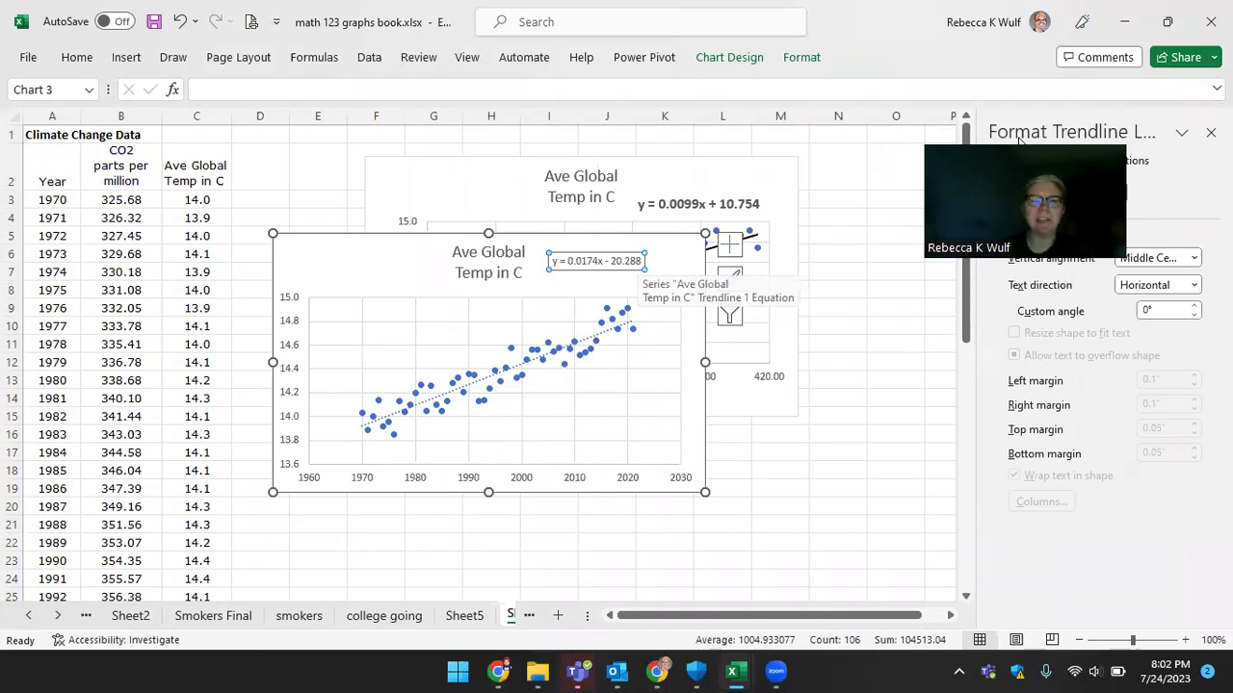
mouse_move(362, 424)
left_mouse_down()
mouse_move(206, 509)
mouse_move(0, 583)
left_mouse_up()
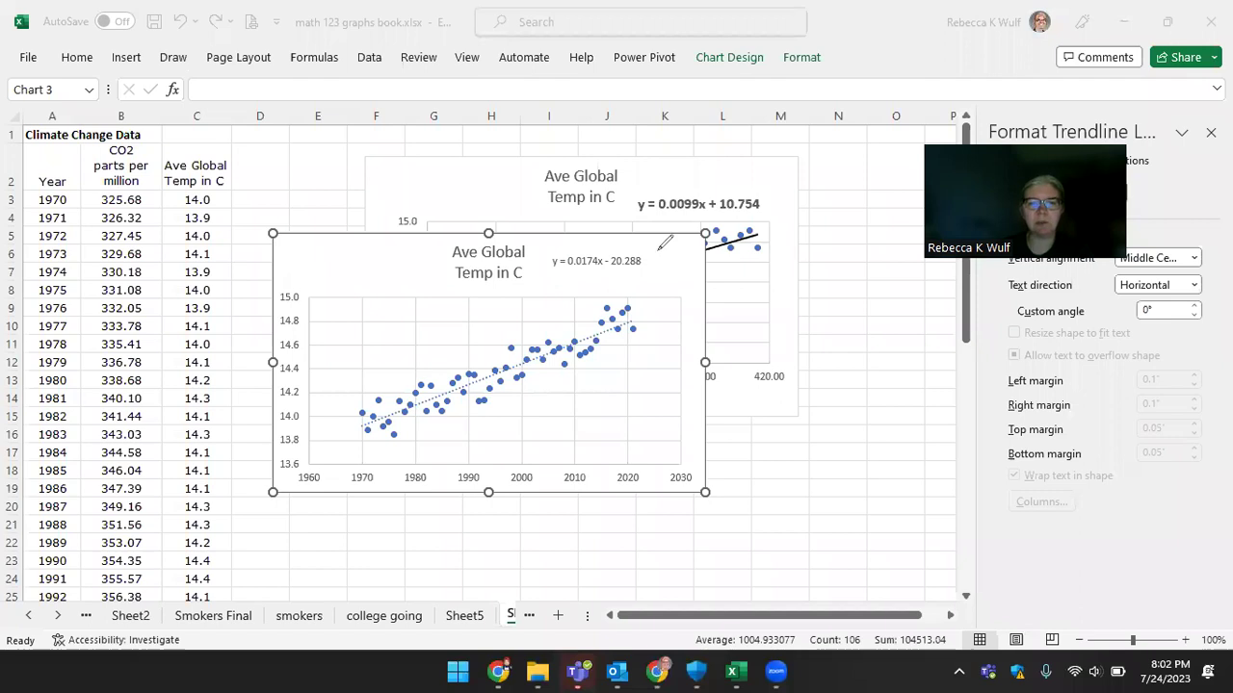
mouse_move(658, 250)
left_mouse_down()
mouse_move(536, 252)
mouse_move(658, 265)
mouse_move(662, 251)
left_mouse_up()
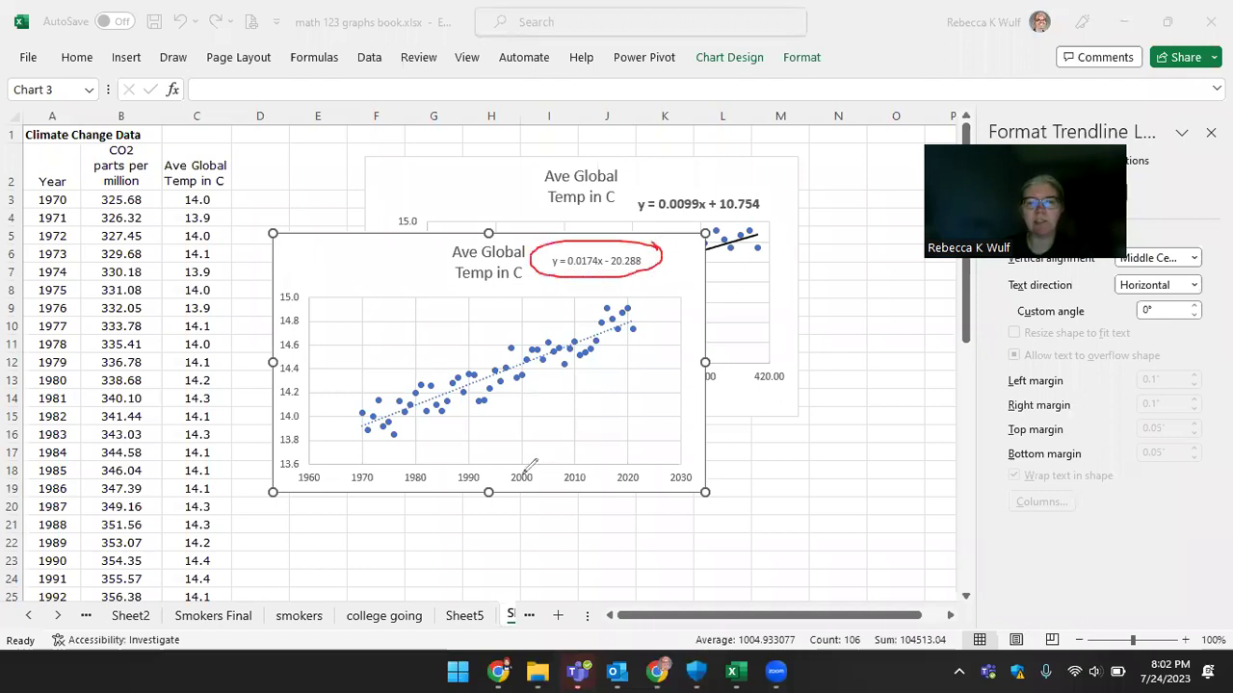
mouse_move(527, 460)
left_mouse_down()
mouse_move(558, 489)
mouse_move(540, 461)
left_mouse_up()
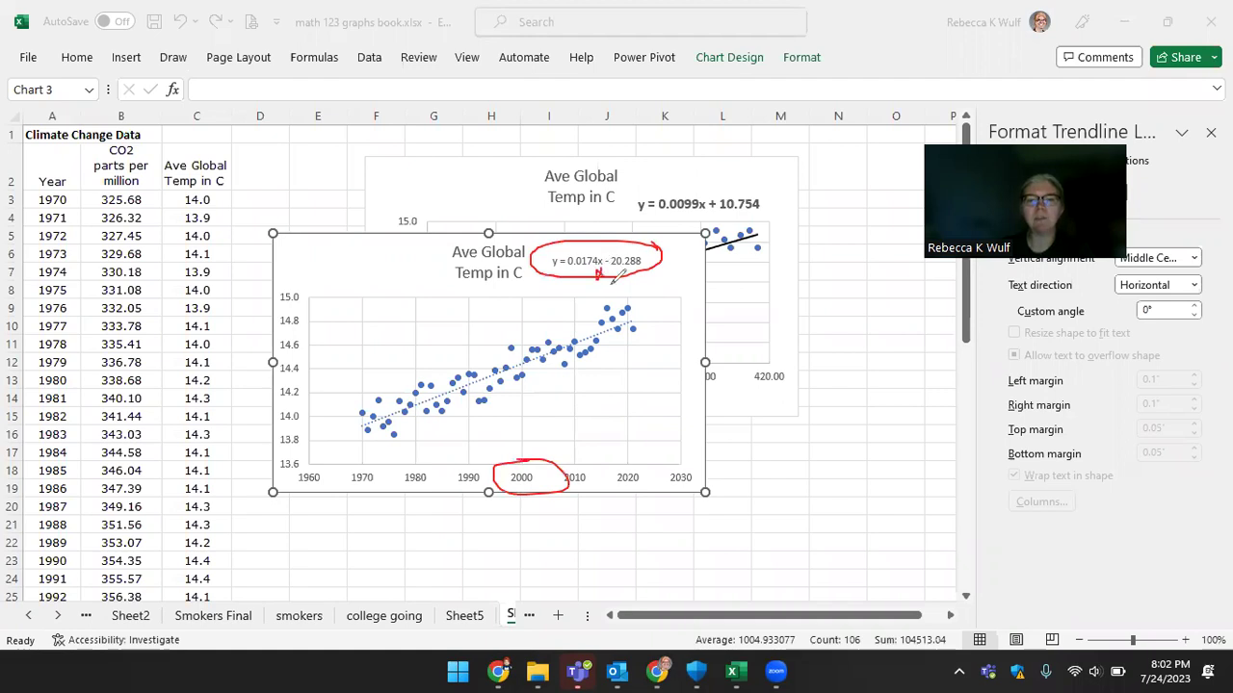
mouse_move(601, 276)
left_mouse_down()
mouse_move(605, 297)
mouse_move(661, 281)
left_mouse_up()
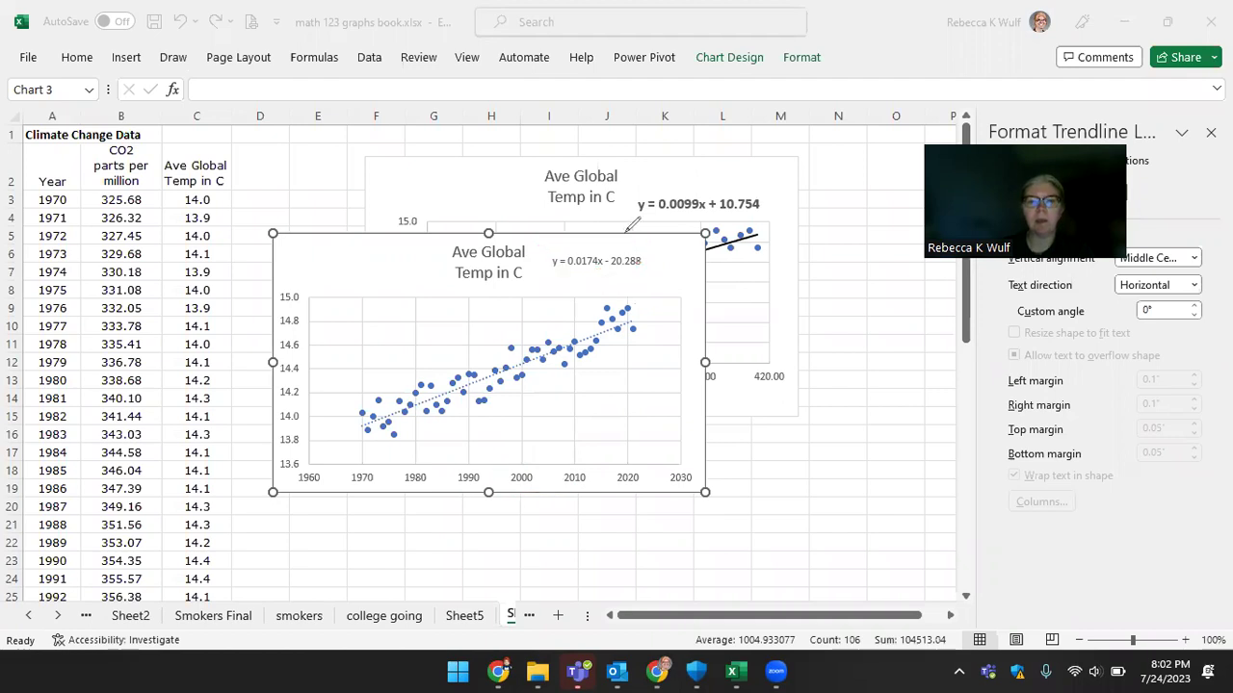
- Move the year-based temperature chart up so it lies exactly over the CO2-based chart, and deselect it
left_click_drag(439, 236, 522, 159)
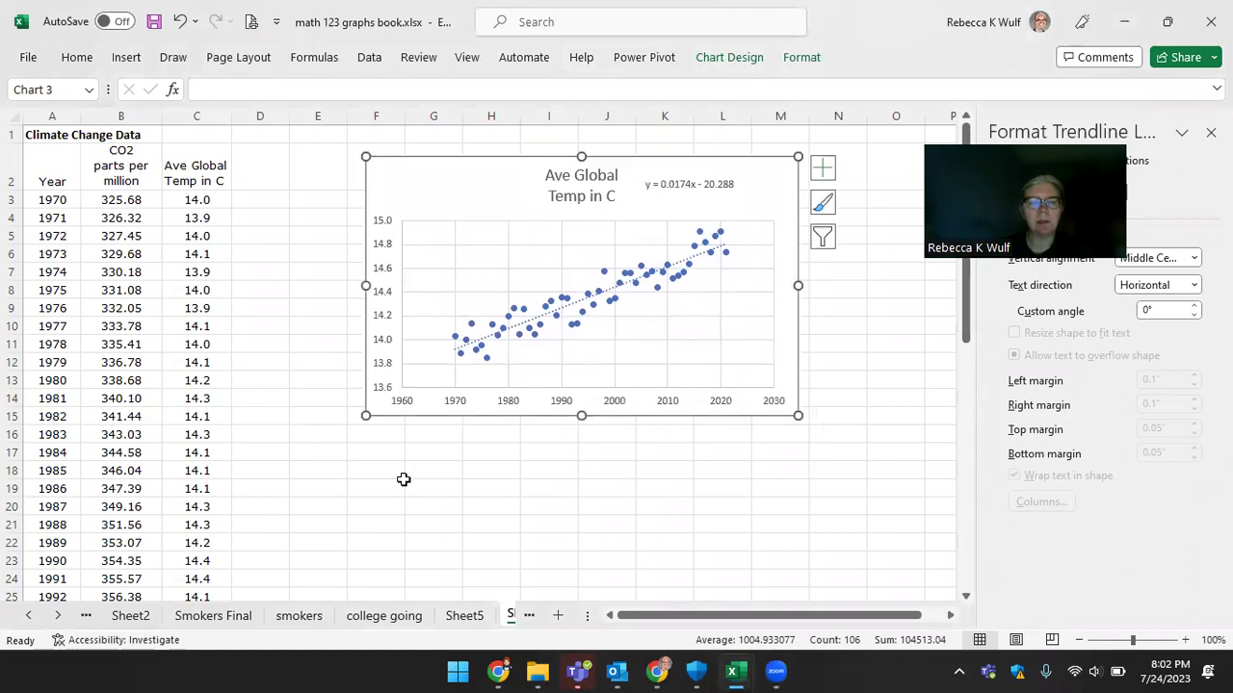
left_click(403, 482)
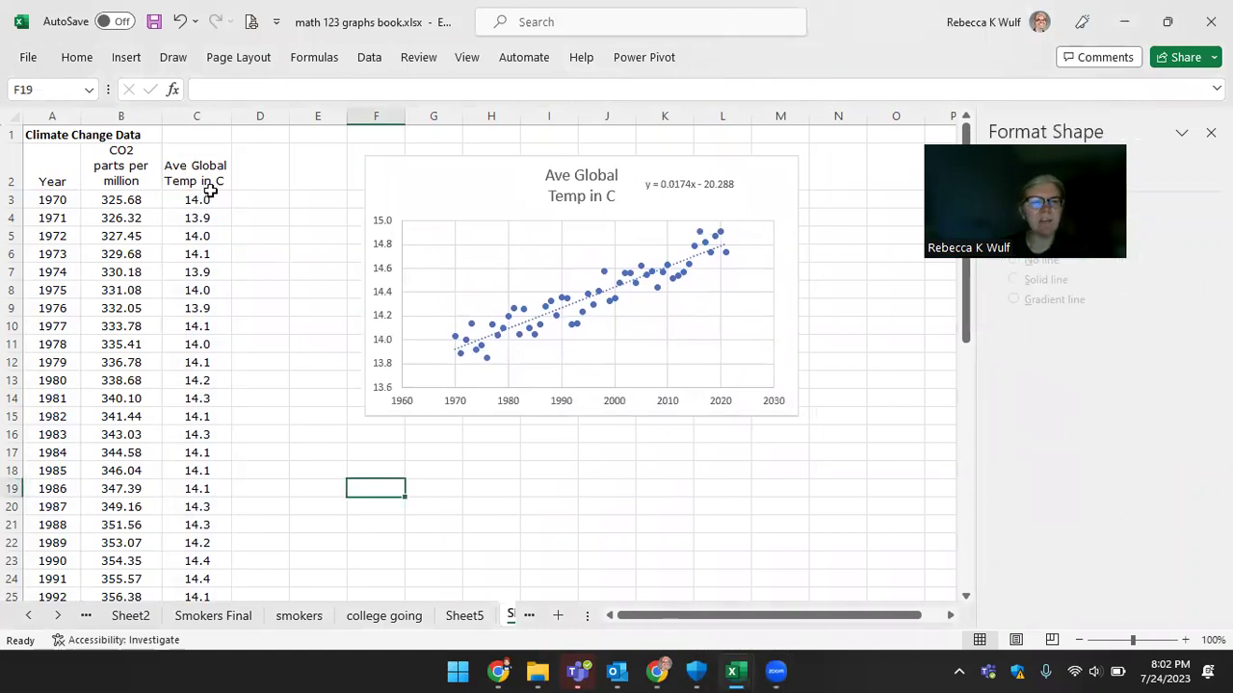
- Insert a markers-only scatter chart from the average global temperature data in C2:C54 alone, without any x-value column
left_click_drag(210, 191, 203, 570)
scroll(328, 438, "up", 10)
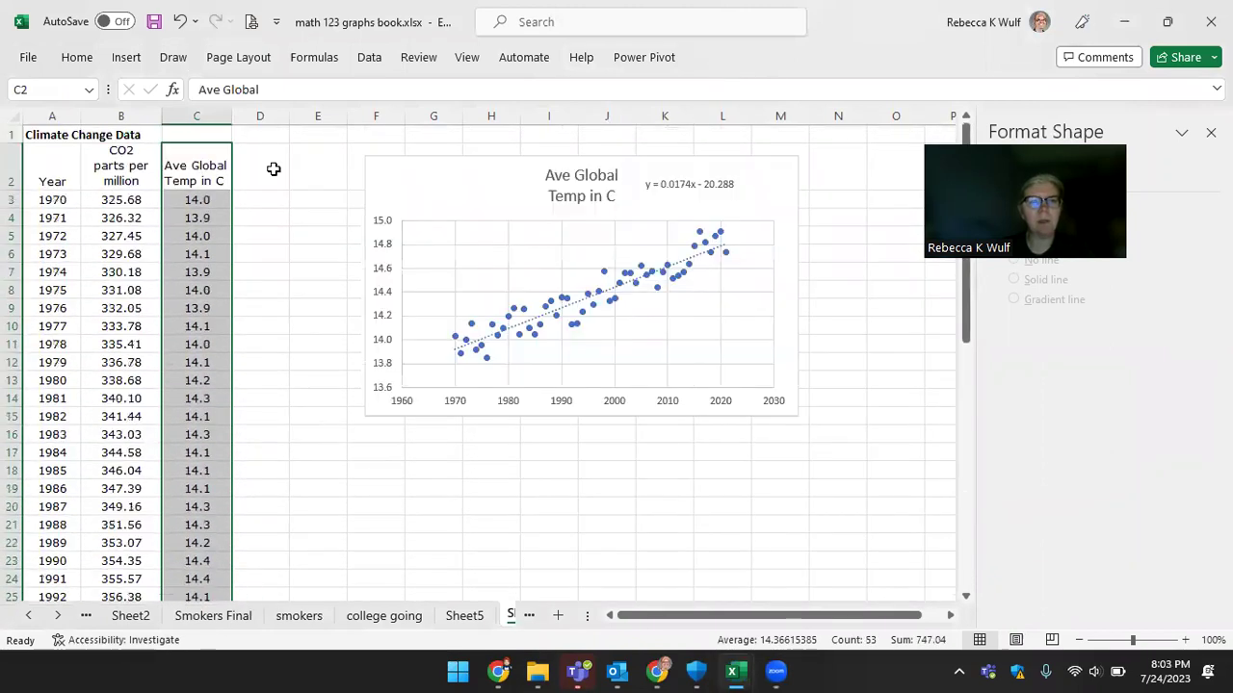
left_click(126, 60)
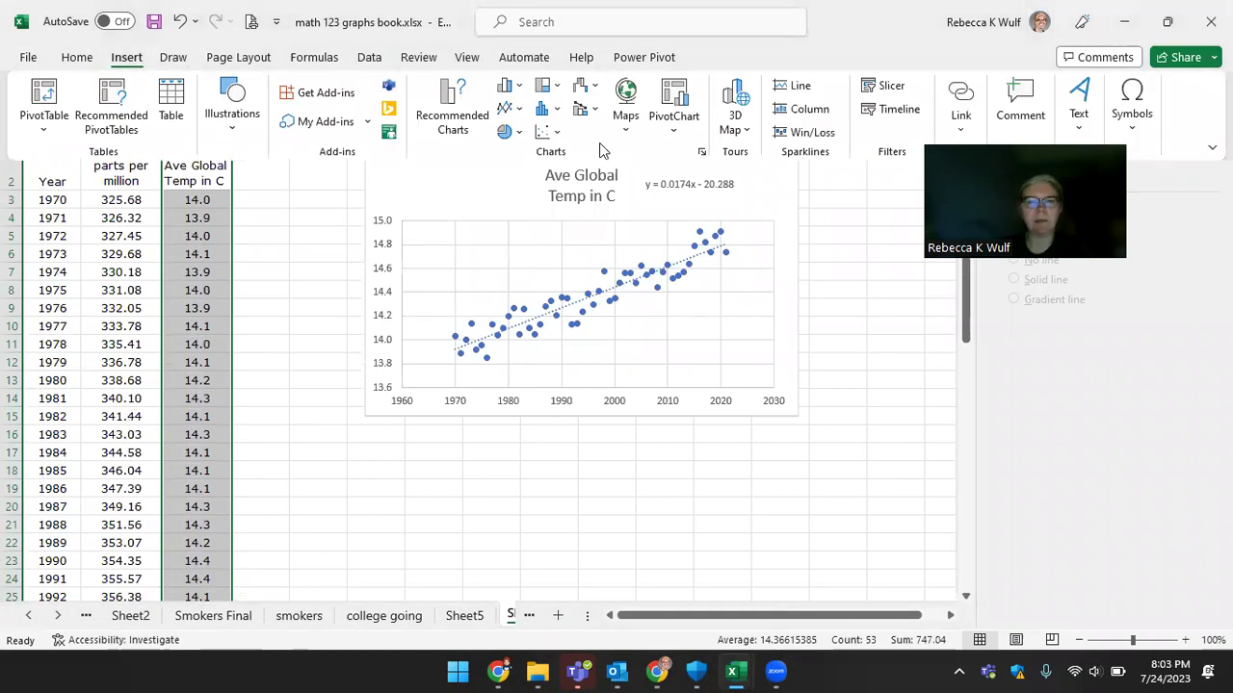
left_click(129, 56)
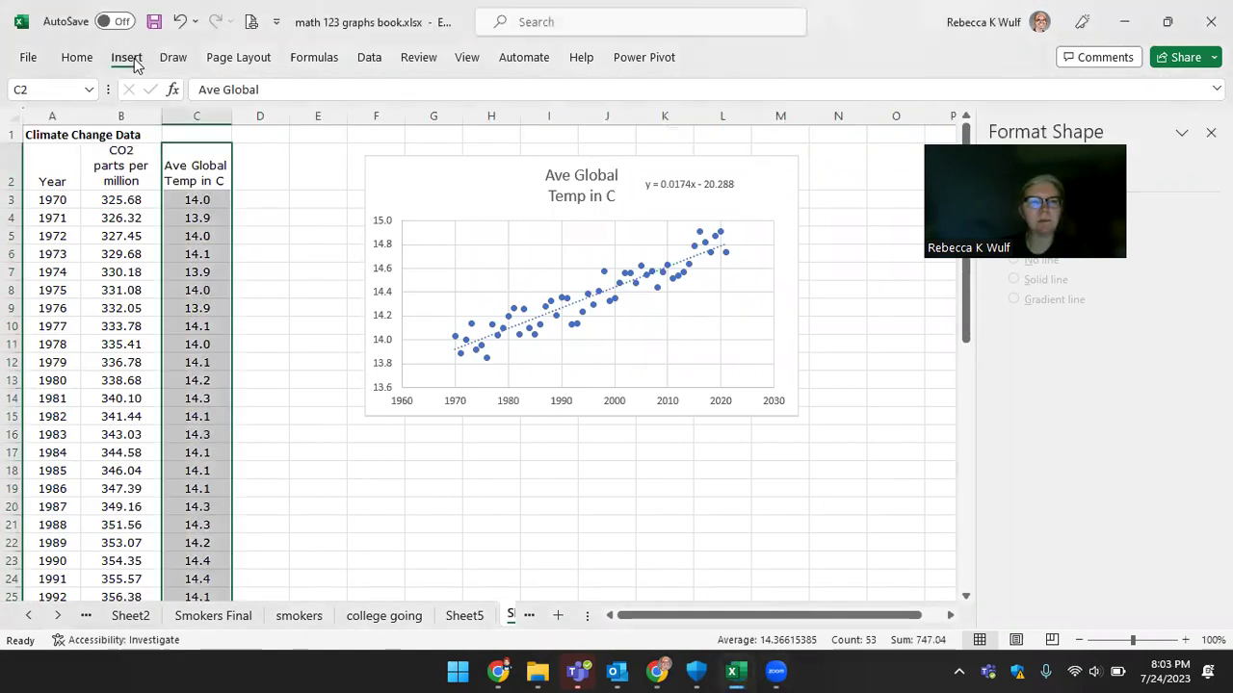
left_click(129, 58)
left_click(550, 132)
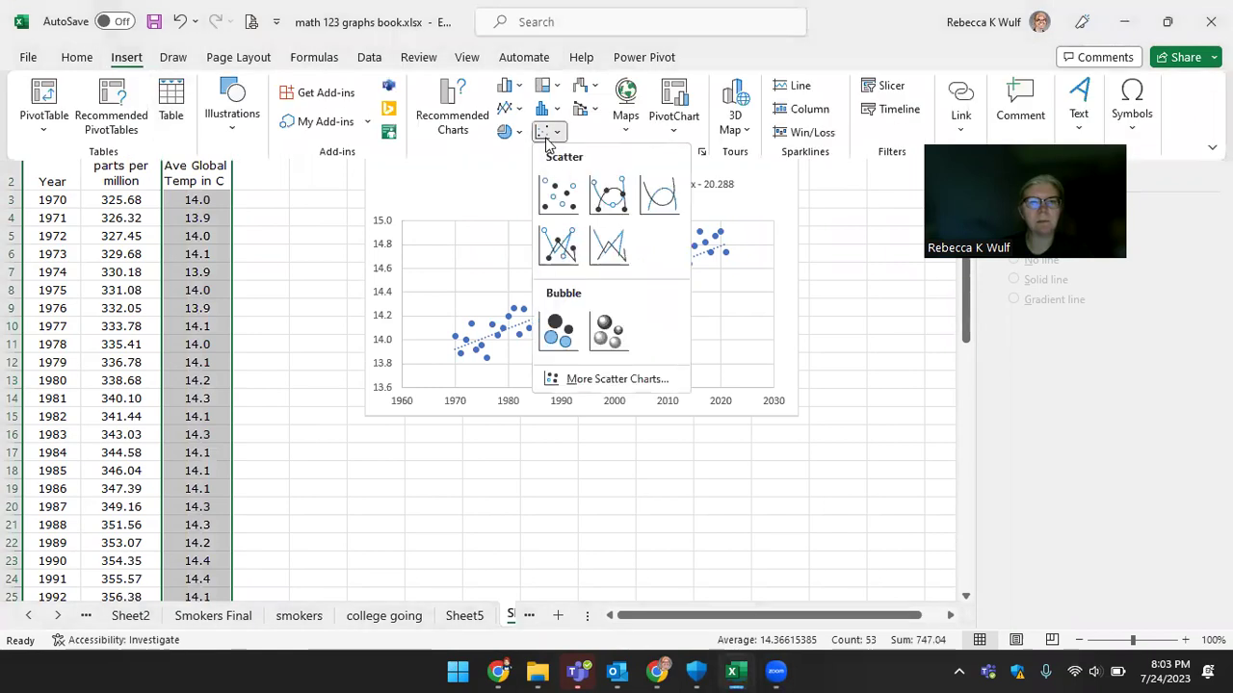
left_click(560, 190)
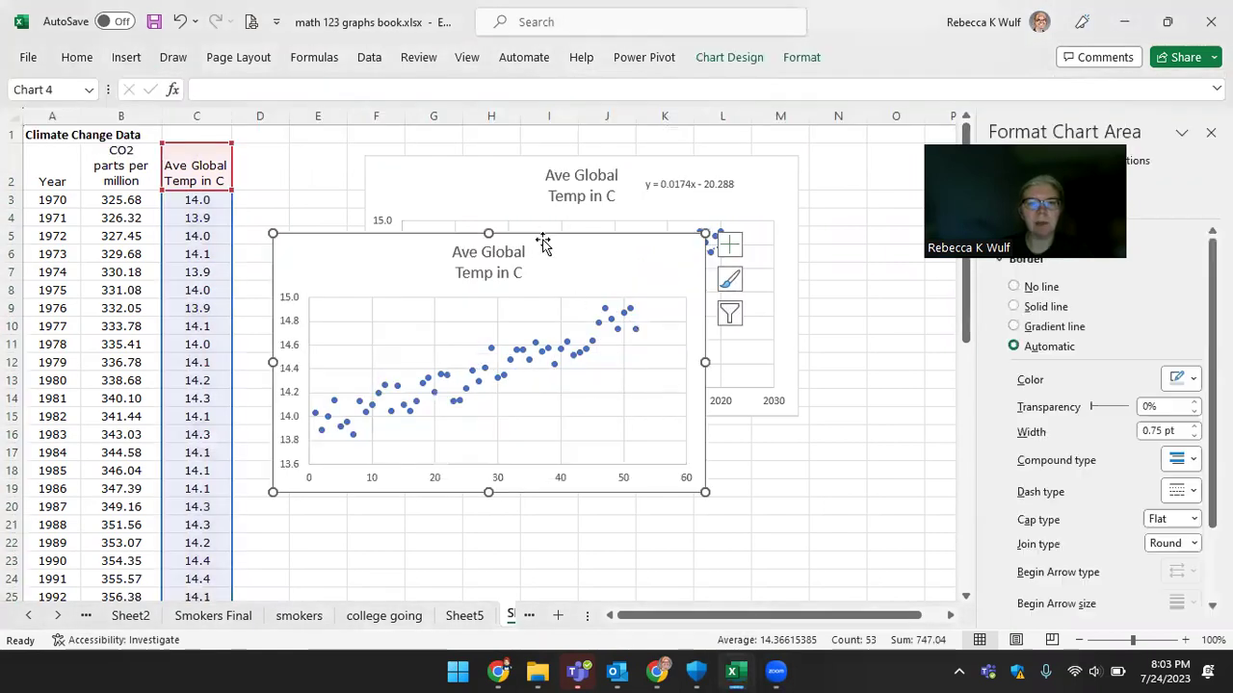
- Place the new temperature-only chart directly below the year-based chart
mouse_move(622, 338)
left_mouse_down()
mouse_move(749, 504)
mouse_move(712, 517)
left_mouse_up()
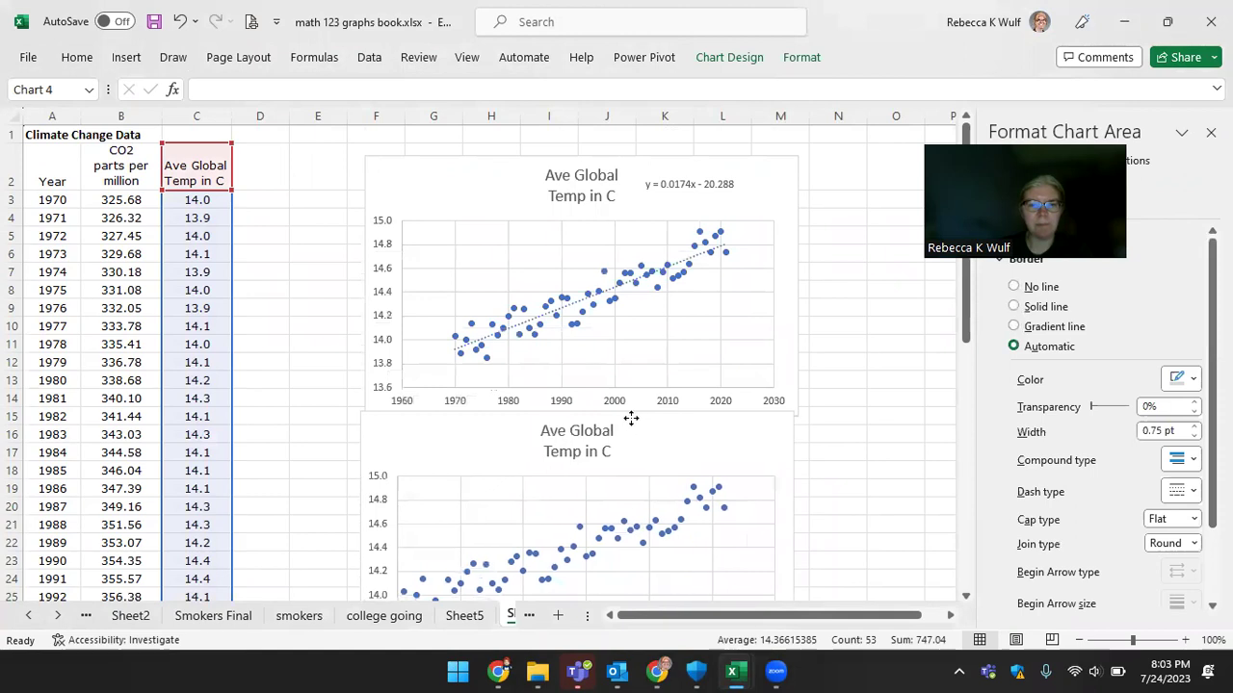
scroll(651, 400, "down", 1)
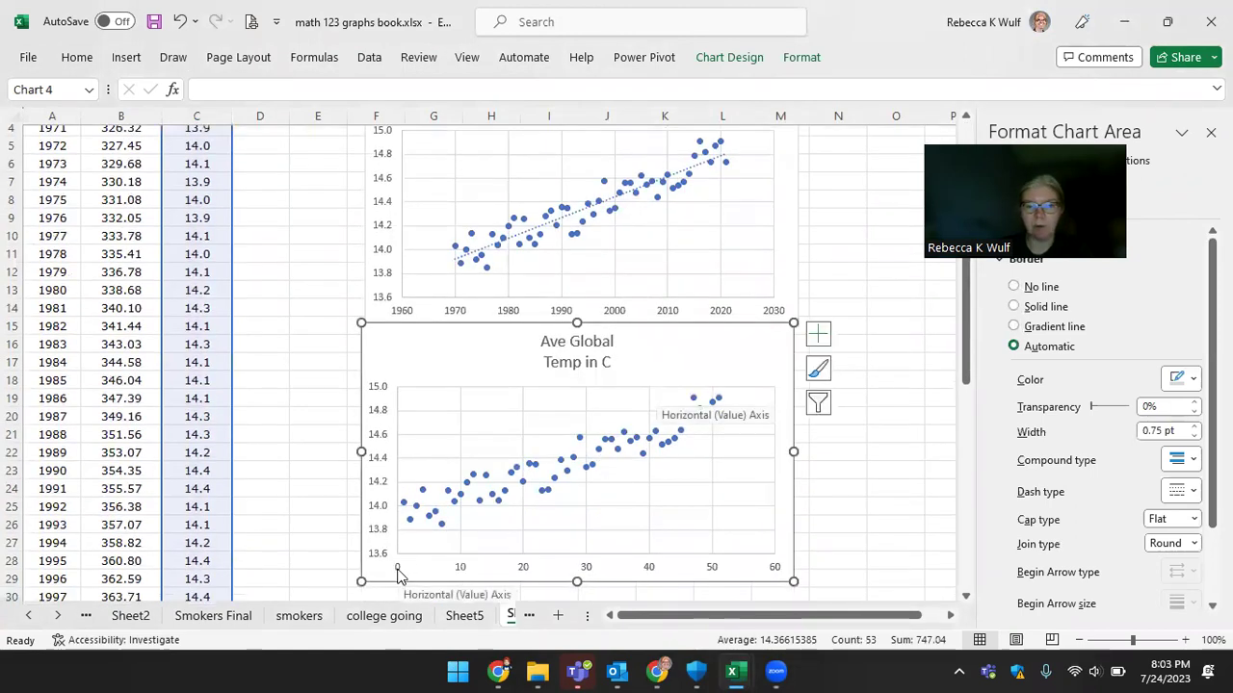
left_click(841, 432)
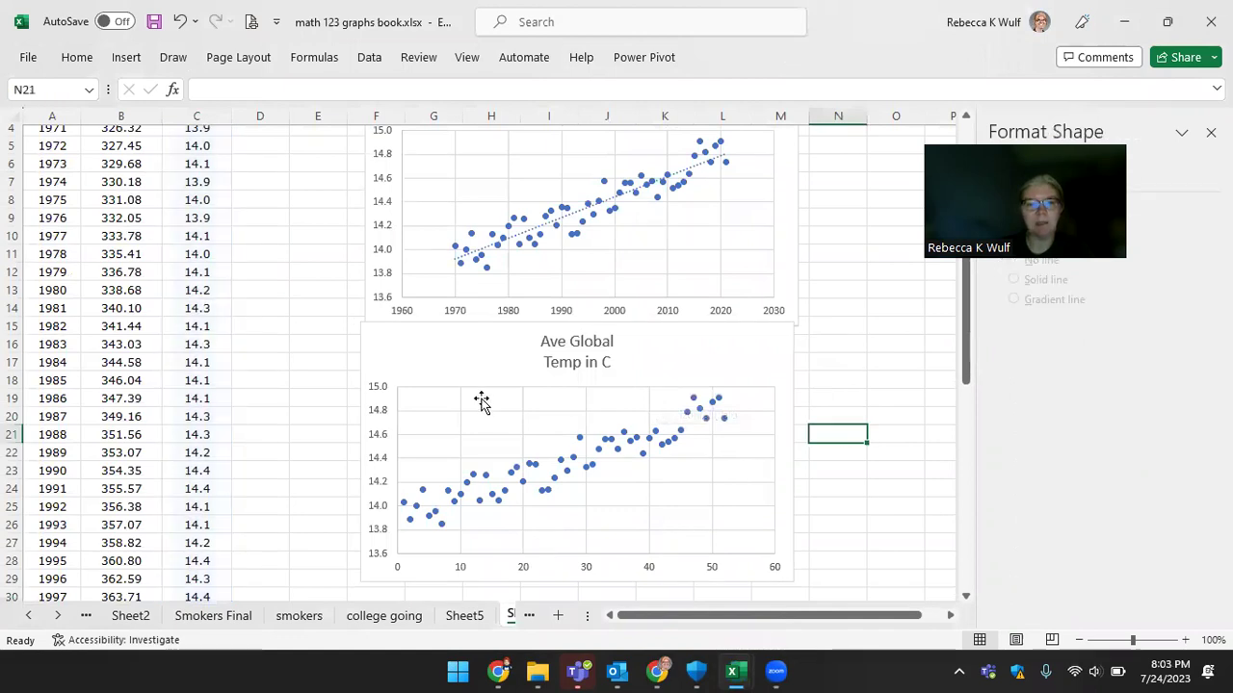
- Add a linear trendline to the data series of the temperature-only chart
left_click(474, 367)
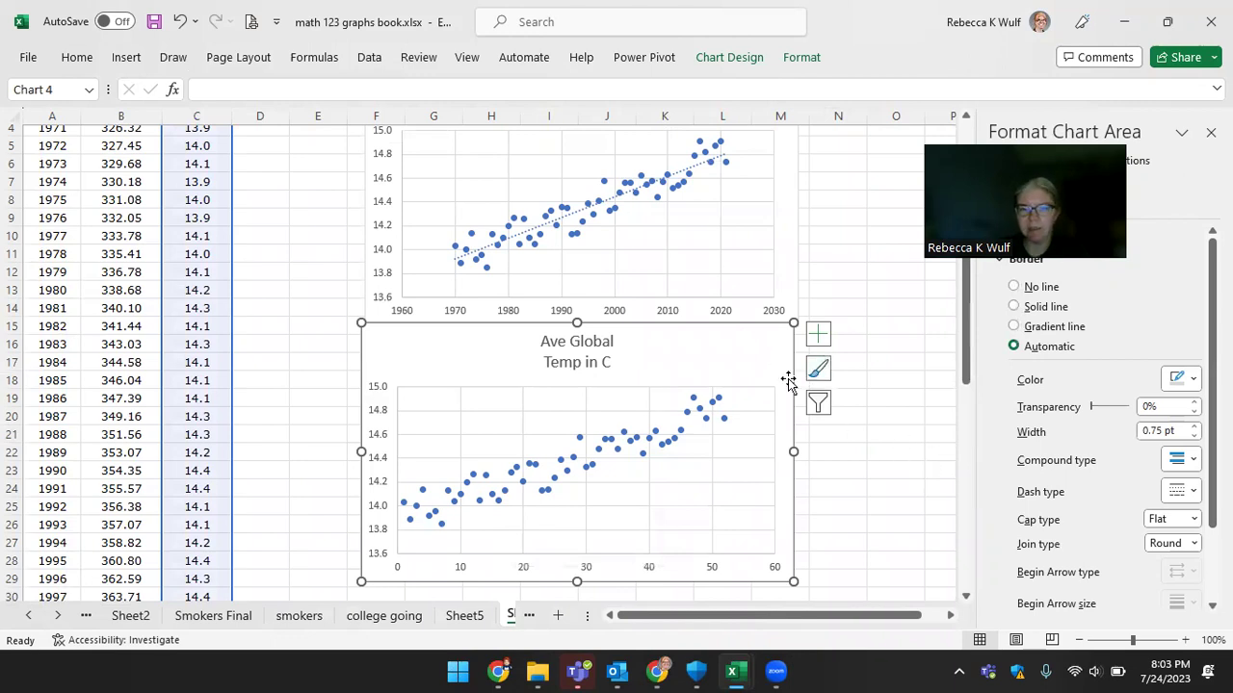
left_click(702, 424)
left_click(704, 421)
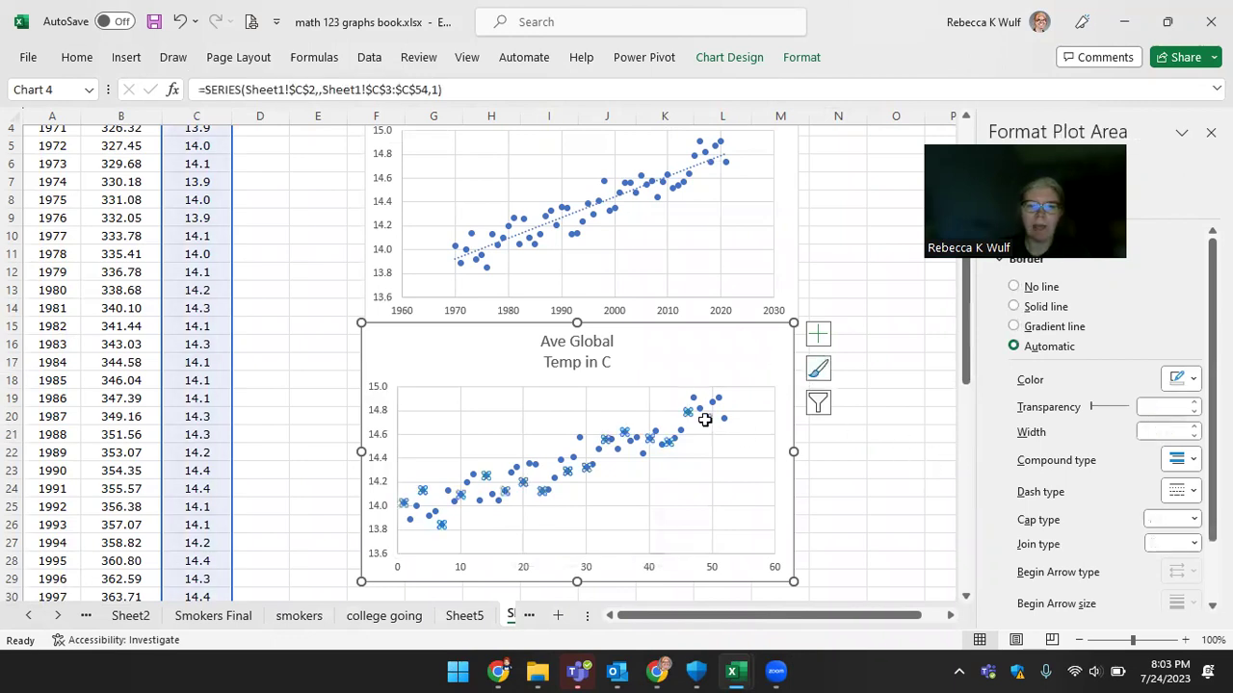
right_click(711, 426)
left_click(778, 591)
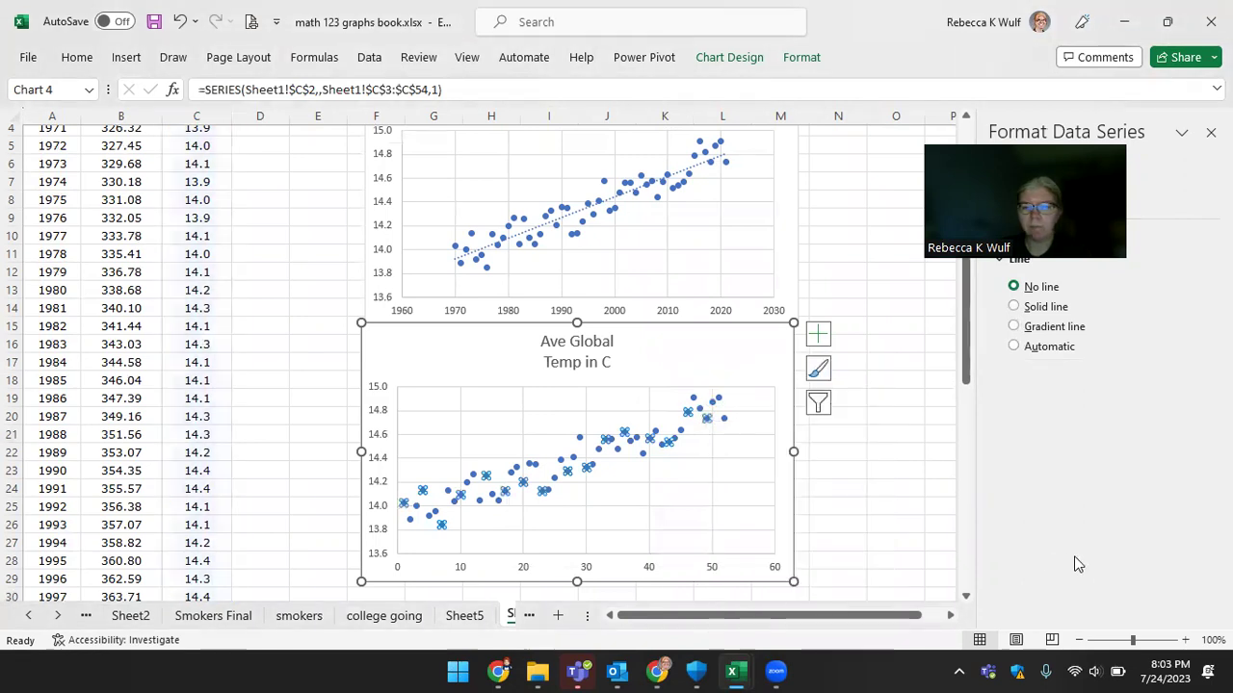
- Display the trendline's equation on the temperature-only chart, place it beside the chart title, and highlight its constant term
scroll(1059, 523, "down", 2)
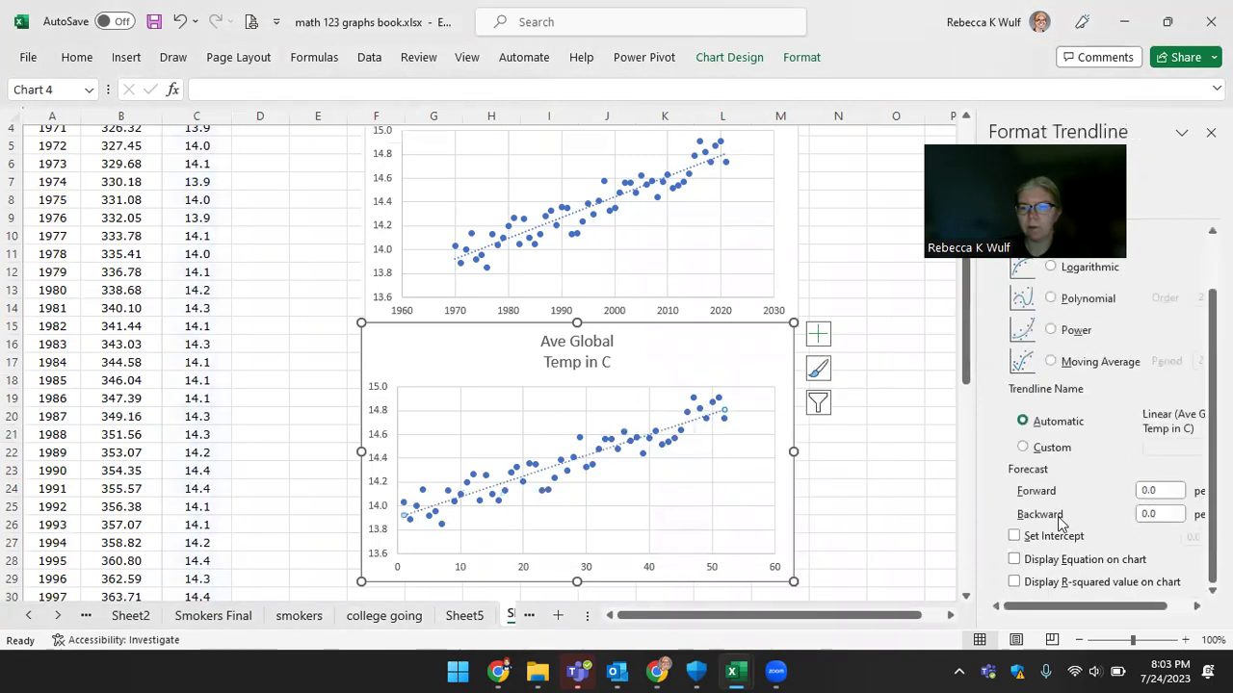
left_click(1066, 566)
left_click_drag(641, 406, 653, 359)
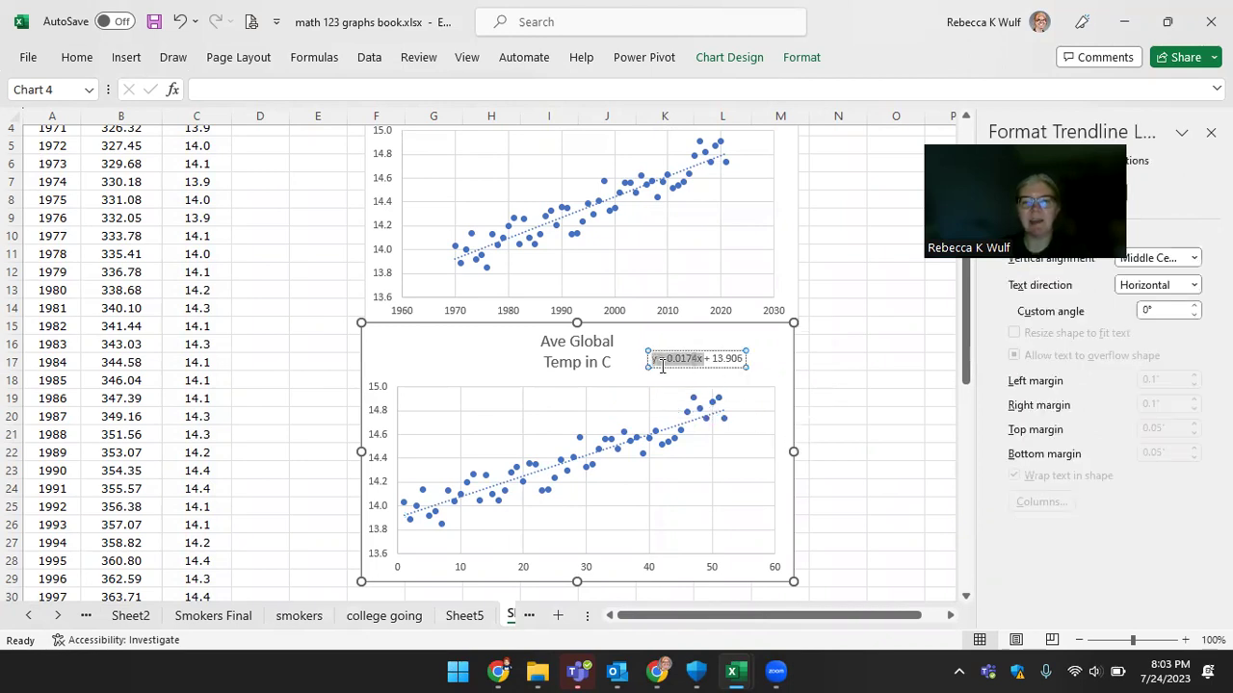
double_click(734, 360)
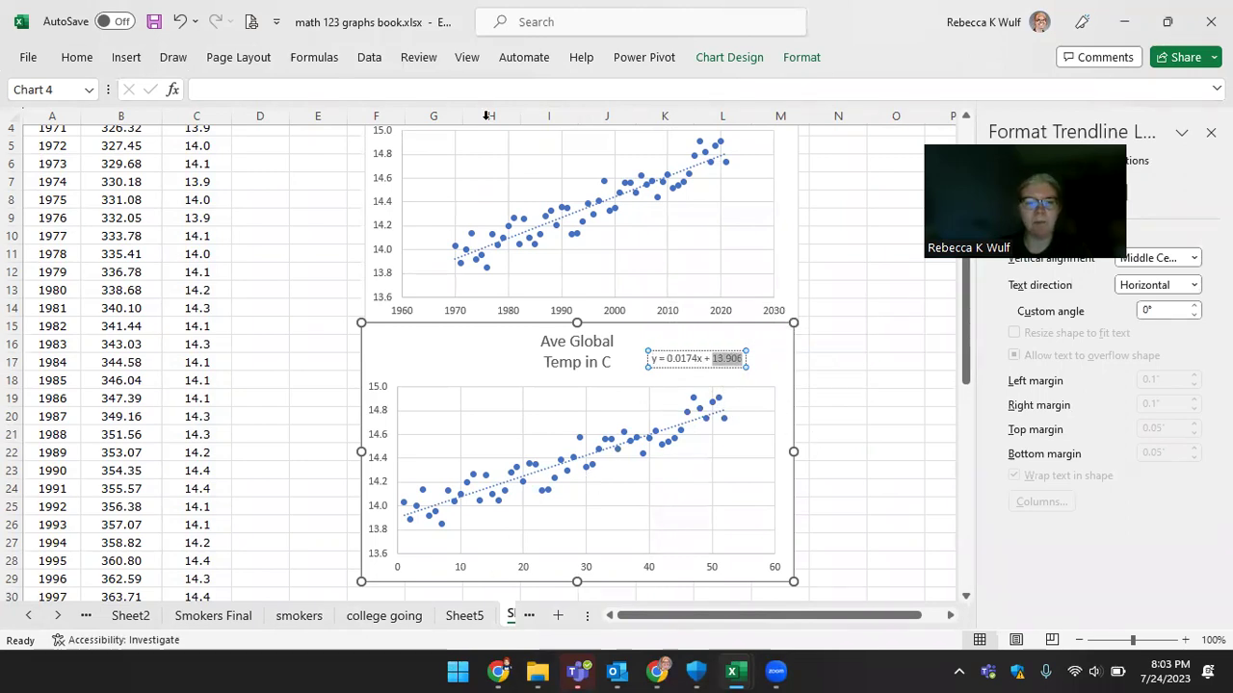
mouse_move(409, 493)
left_mouse_down()
mouse_move(407, 529)
mouse_move(426, 490)
mouse_move(425, 516)
left_mouse_up()
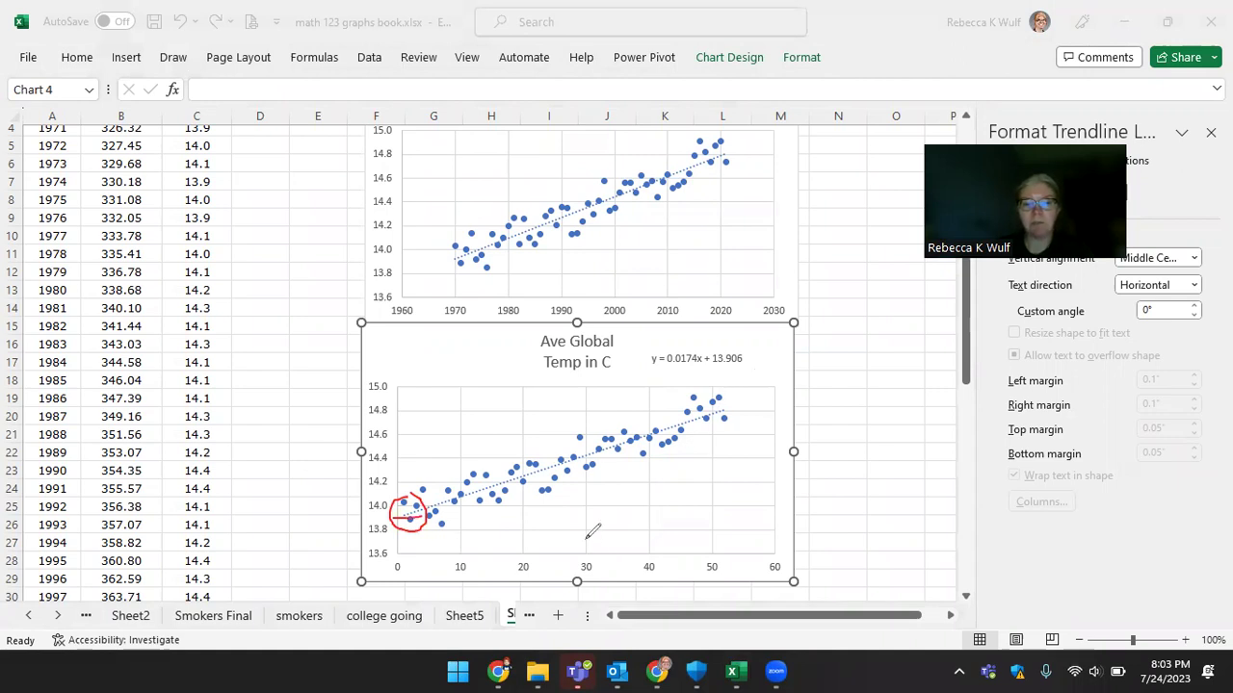
mouse_move(570, 517)
left_mouse_down()
mouse_move(718, 530)
mouse_move(775, 509)
mouse_move(795, 519)
left_mouse_up()
left_click(798, 507)
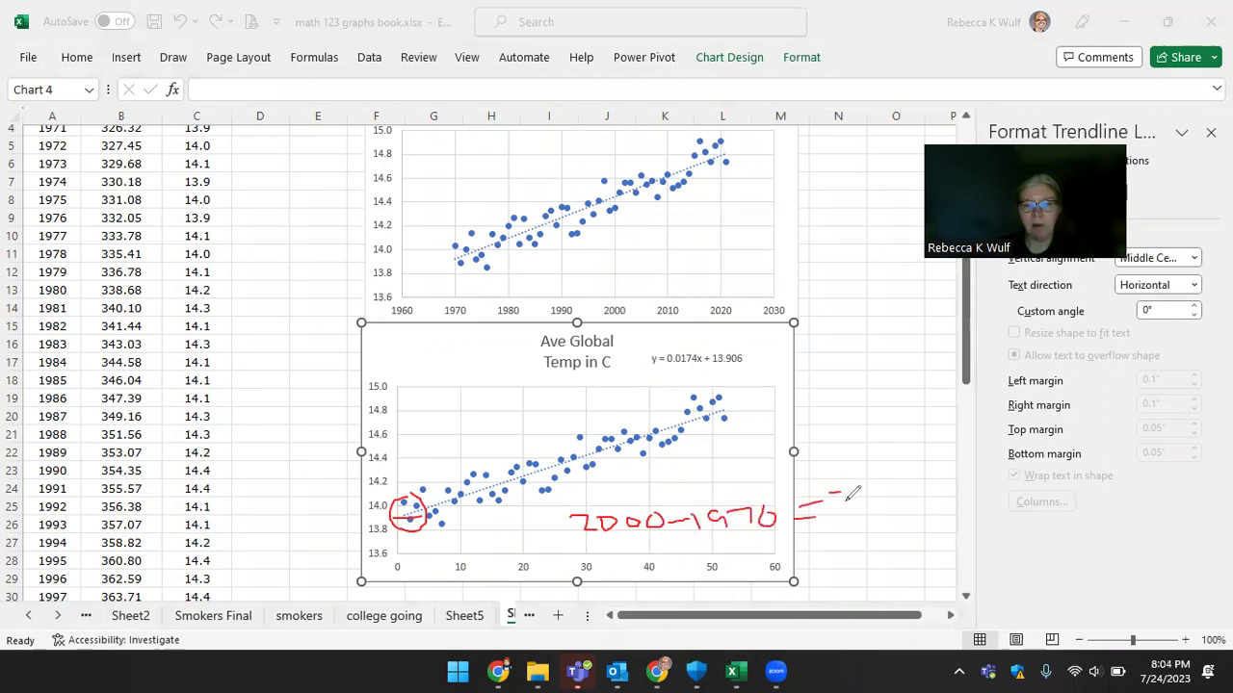
mouse_move(853, 494)
left_mouse_down()
mouse_move(861, 516)
mouse_move(878, 481)
mouse_move(697, 374)
left_mouse_up()
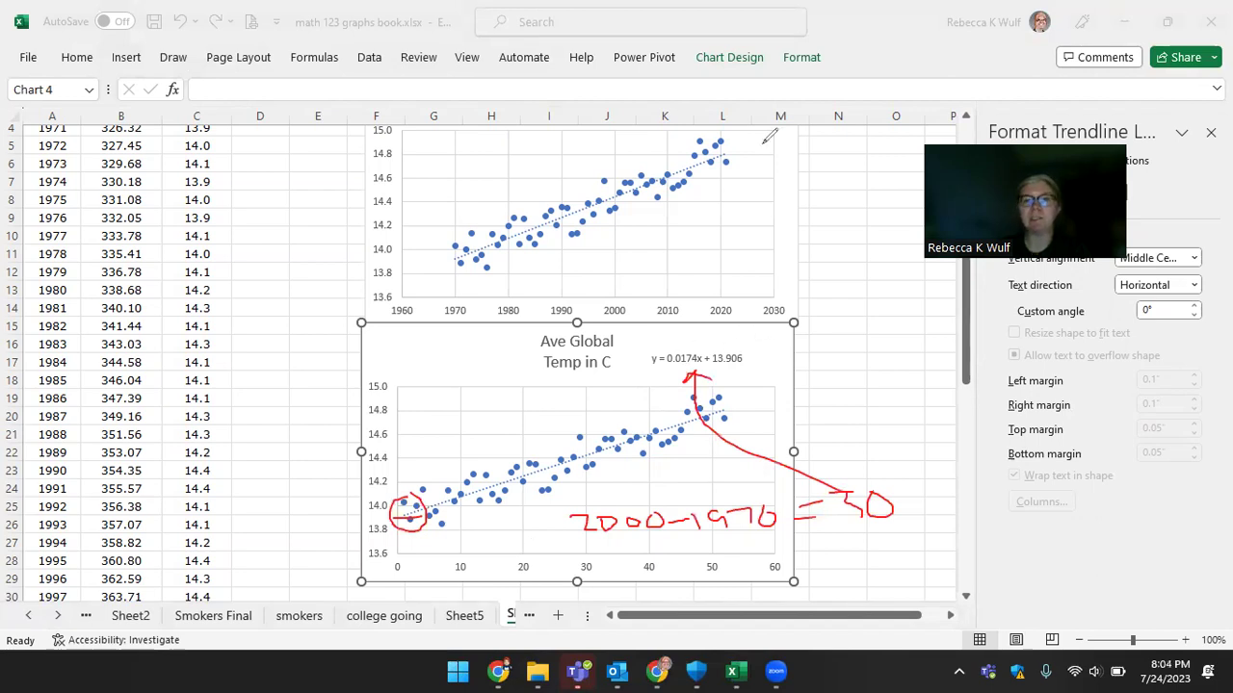
key("e")
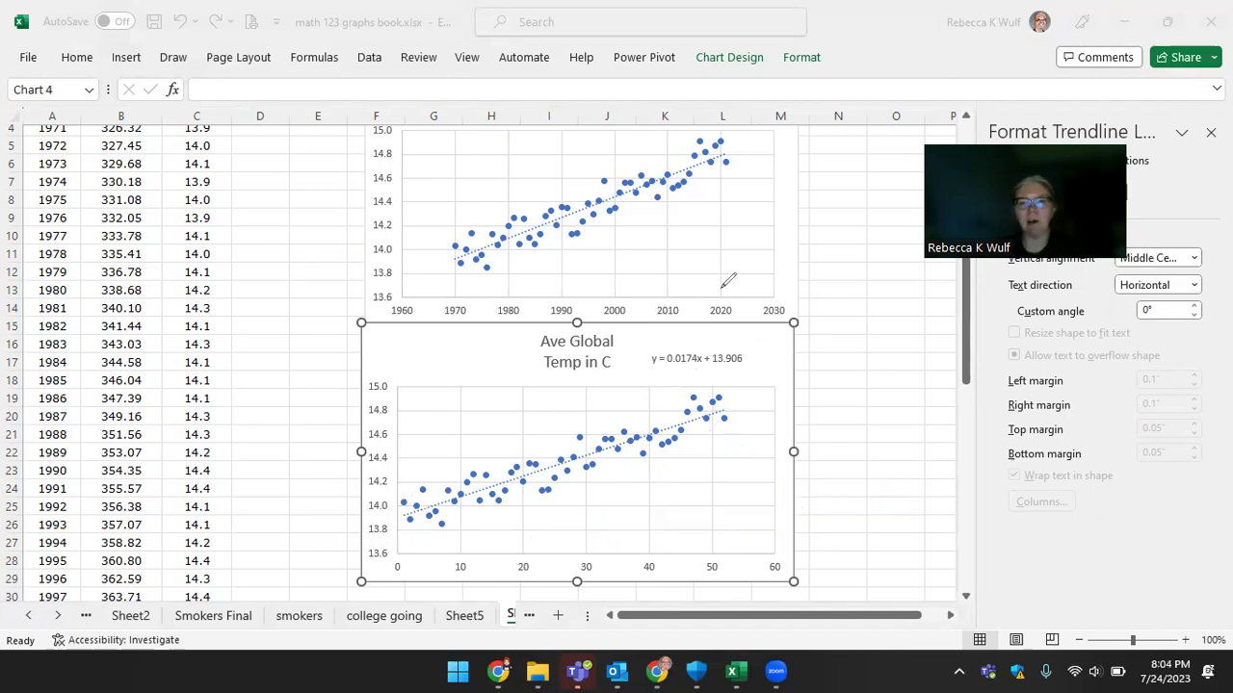
- Shift the temperature-only chart slightly lower to separate it from the year-based chart, and switch to the textbook PDF in Chrome
scroll(576, 322, "down", 2)
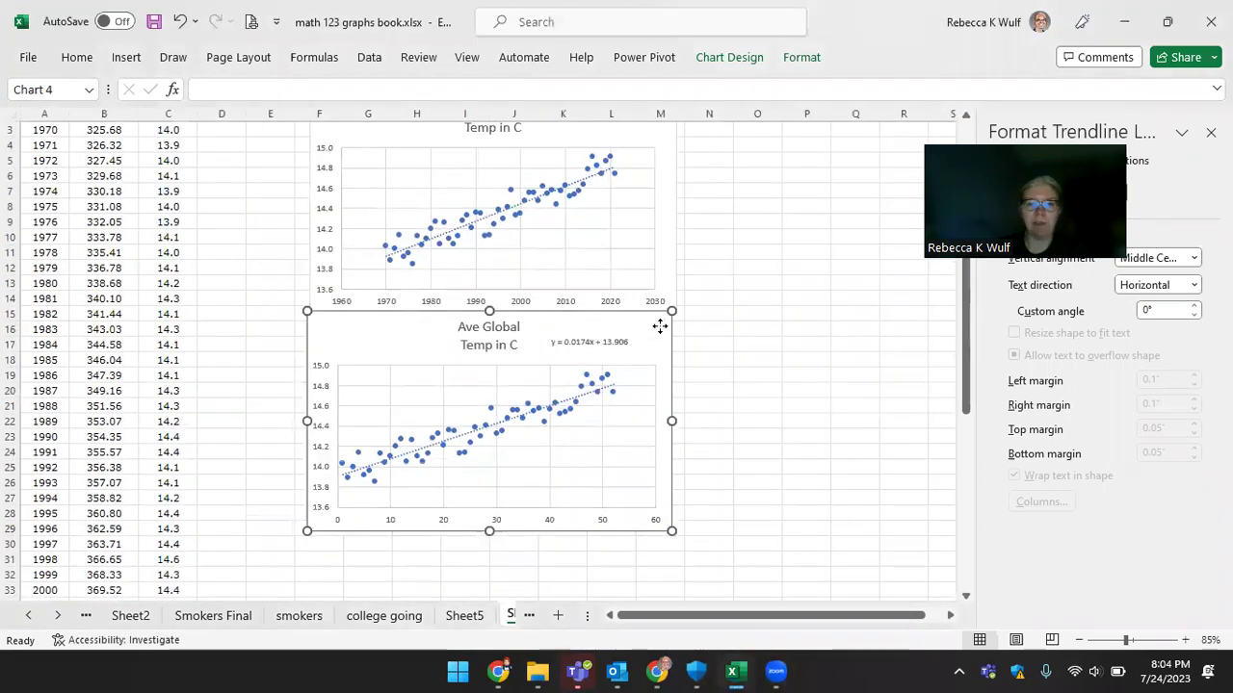
left_click_drag(647, 317, 651, 327)
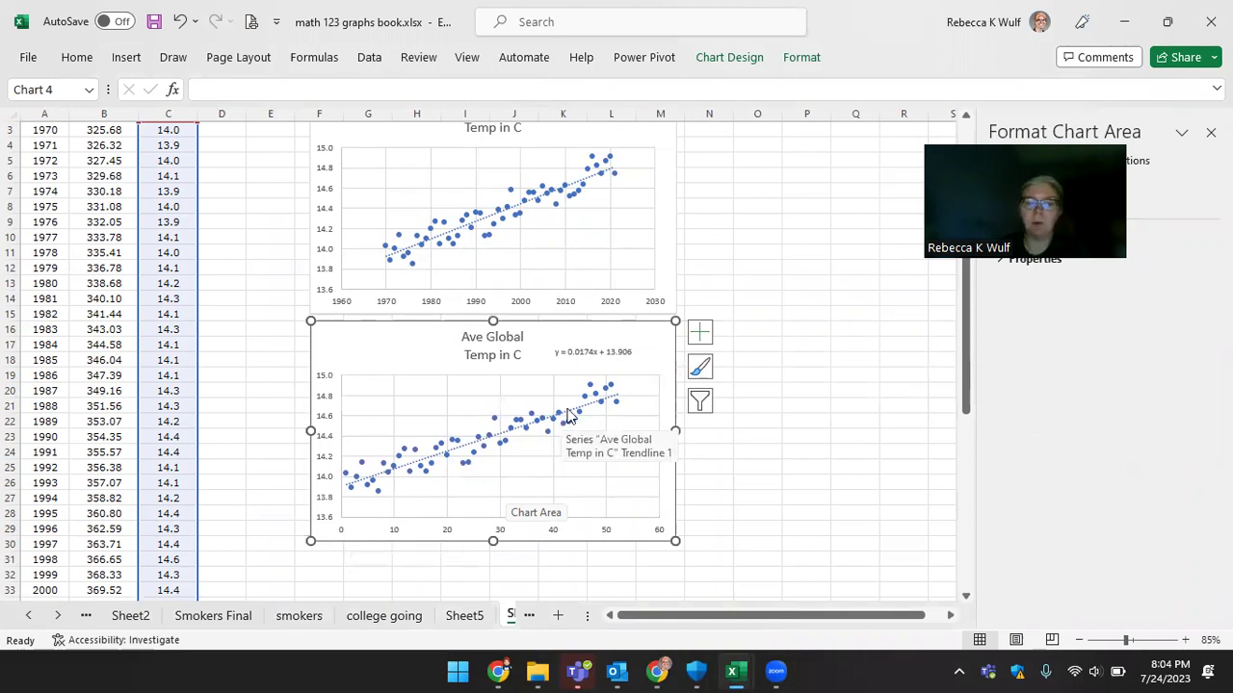
left_click(656, 672)
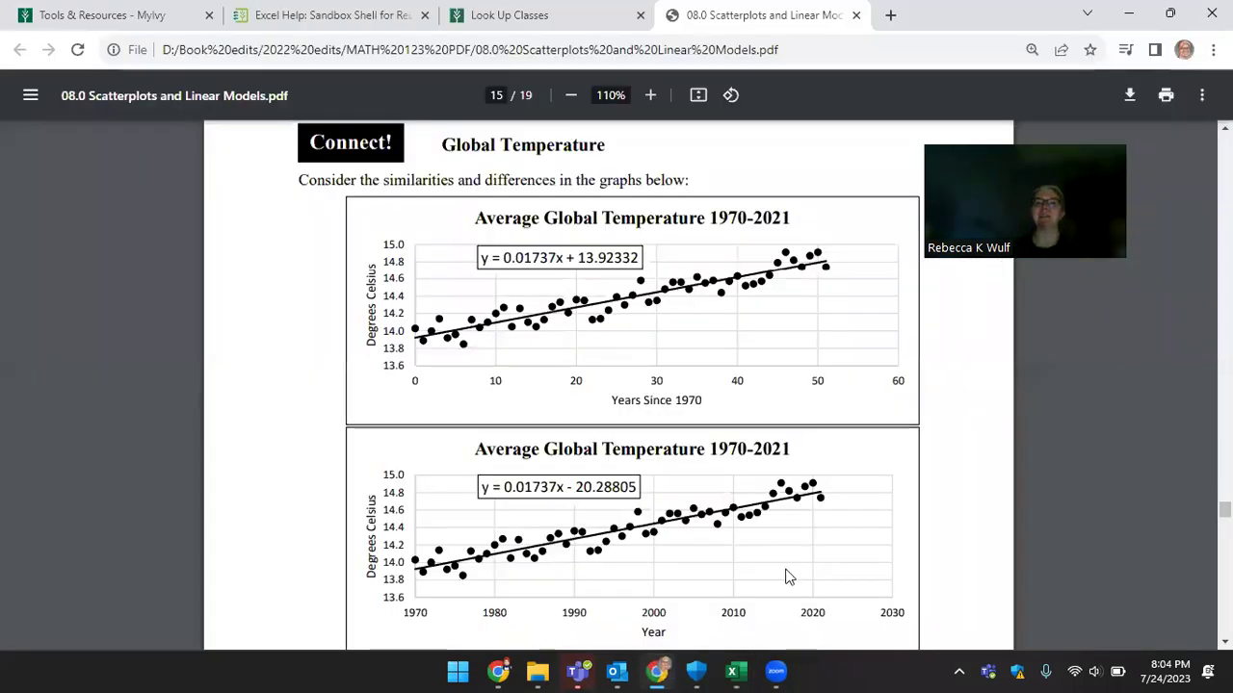